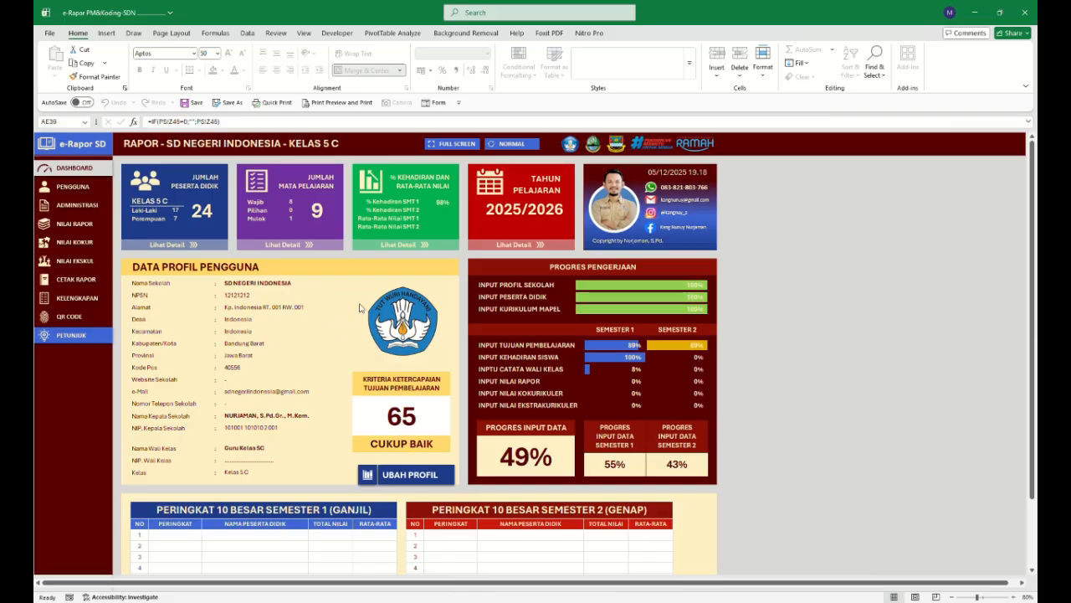
# Browse the usage instructions page and the student list details from the dashboard.
pyautogui.scroll(-1, 400, 333)
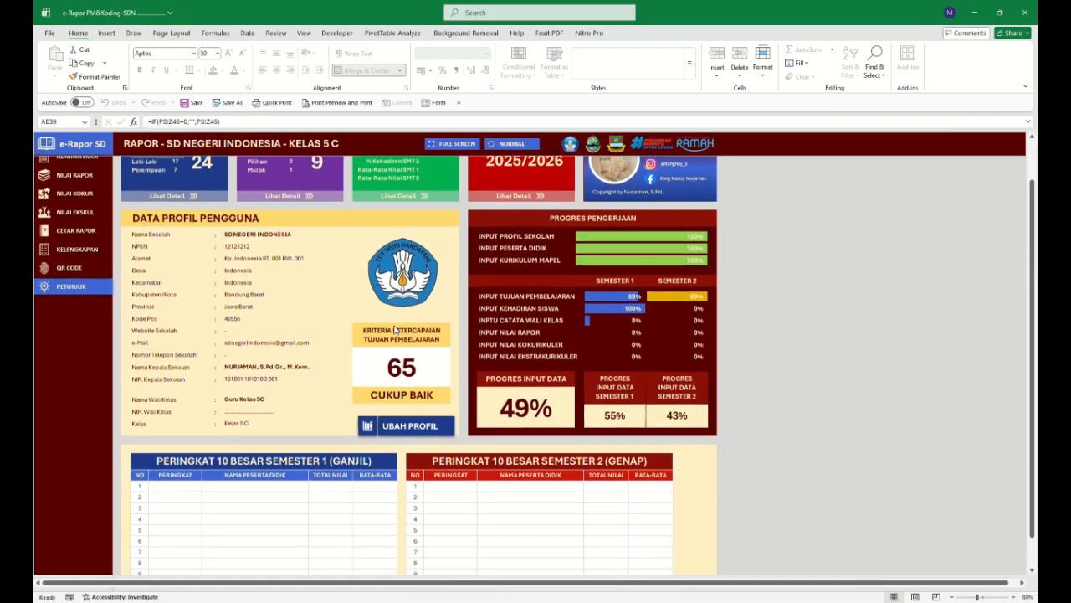
pyautogui.scroll(1, 400, 334)
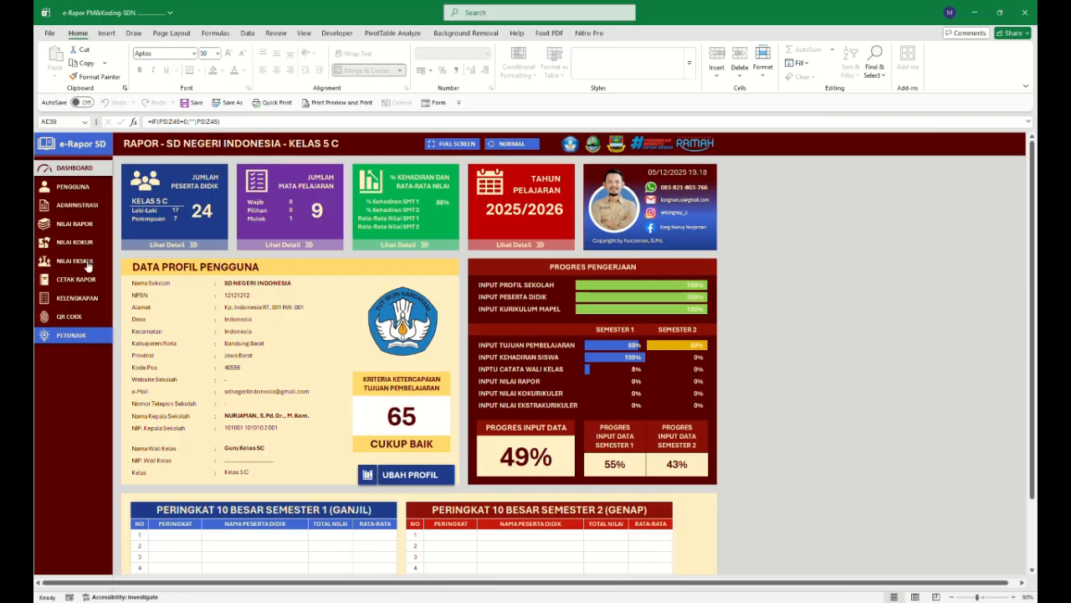
pyautogui.click(92, 335)
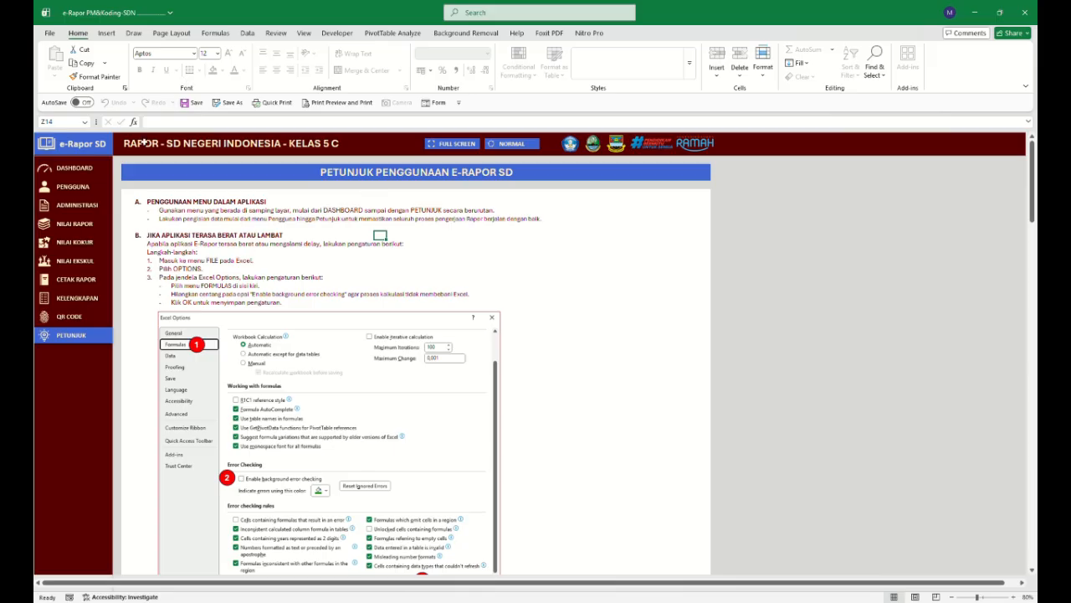
pyautogui.scroll(-1, 285, 226)
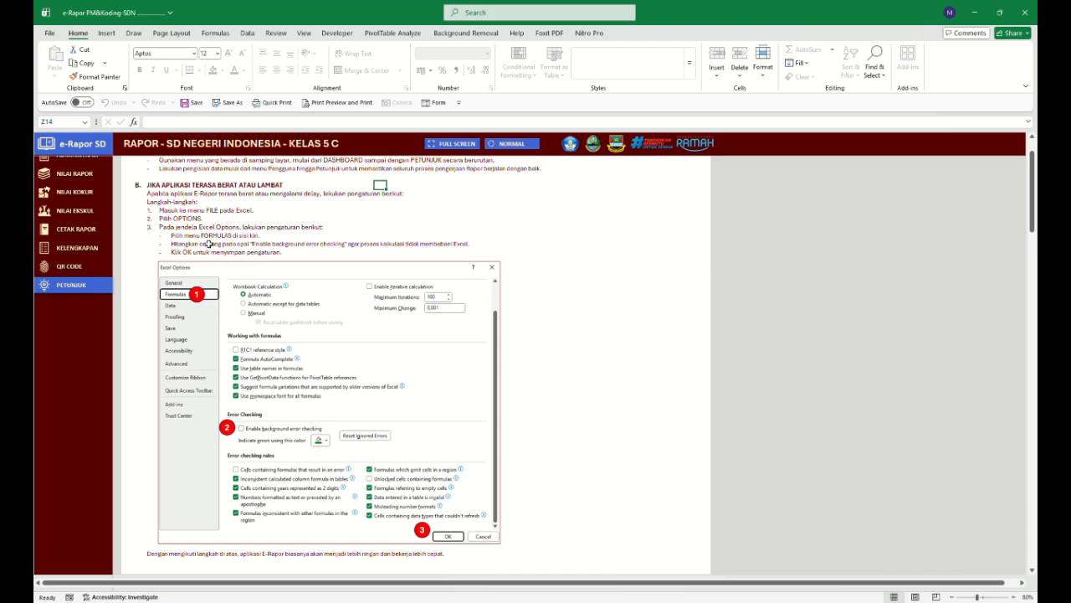
pyautogui.scroll(1, 337, 362)
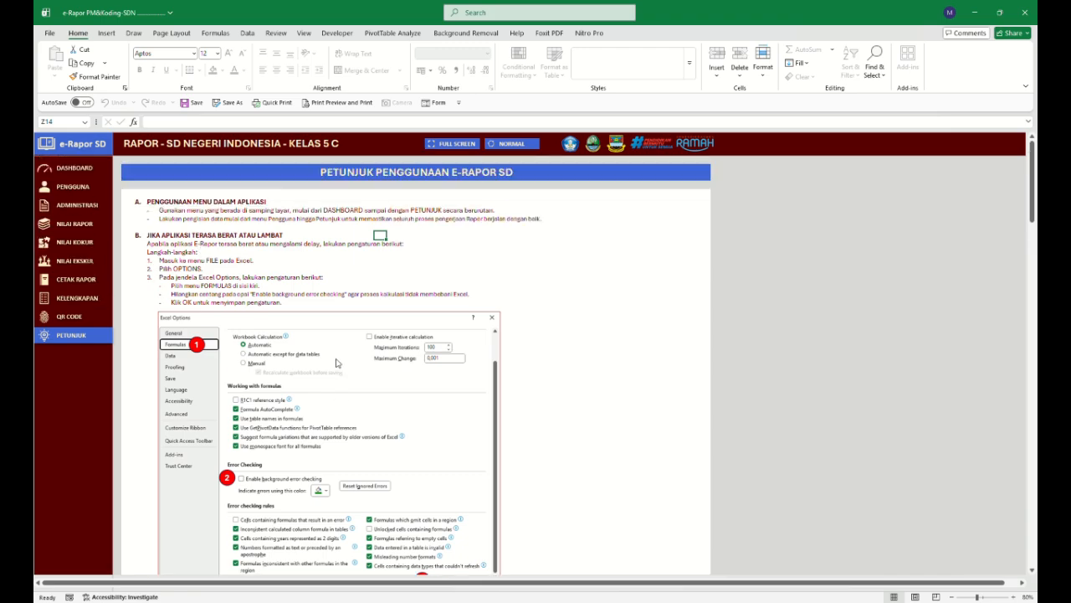
pyautogui.click(75, 169)
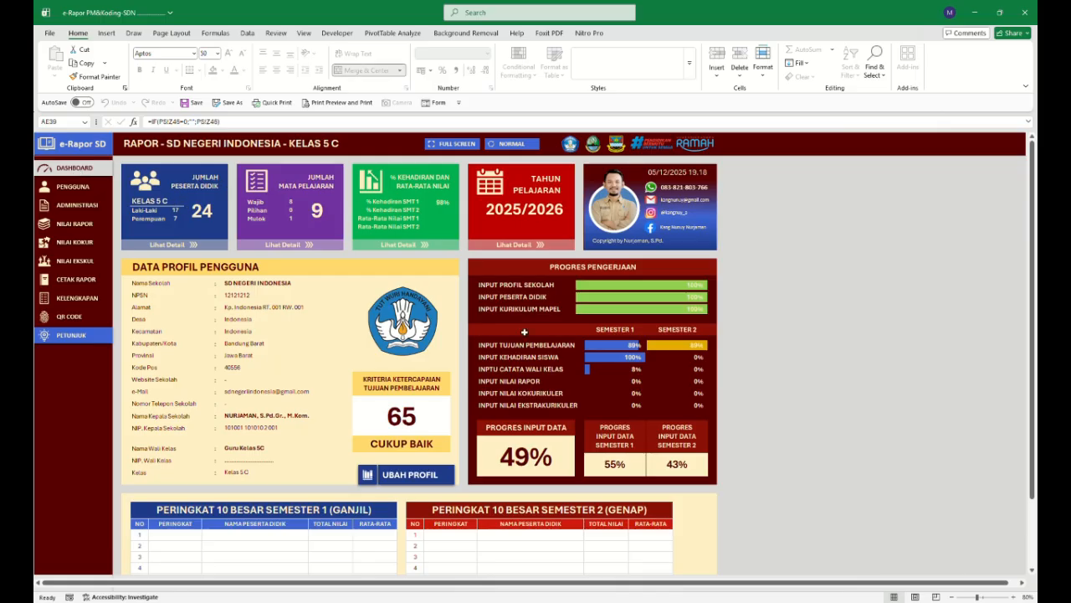
pyautogui.click(189, 246)
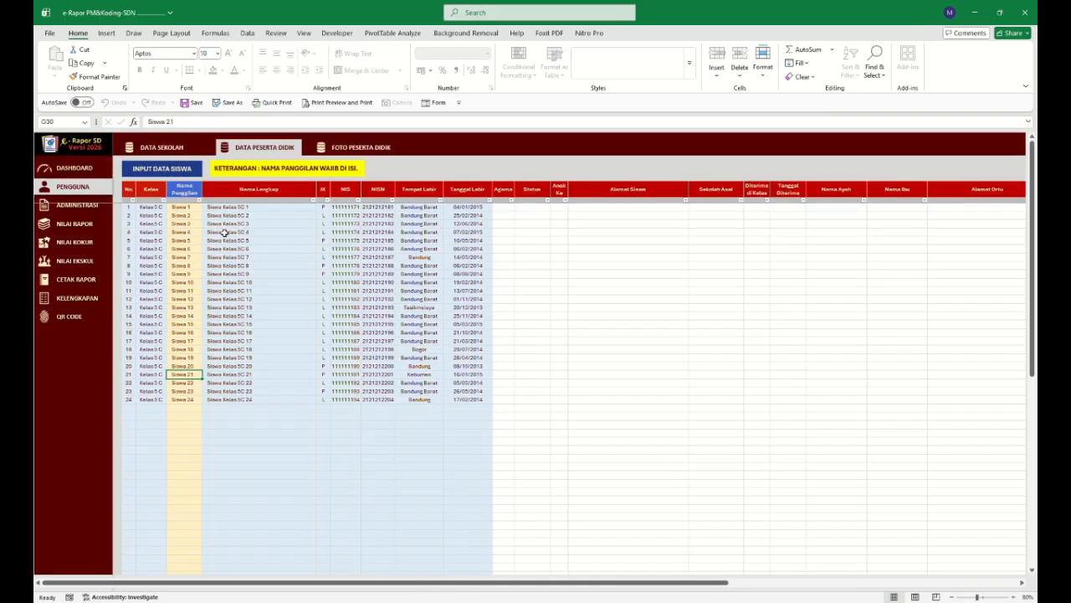
pyautogui.click(101, 182)
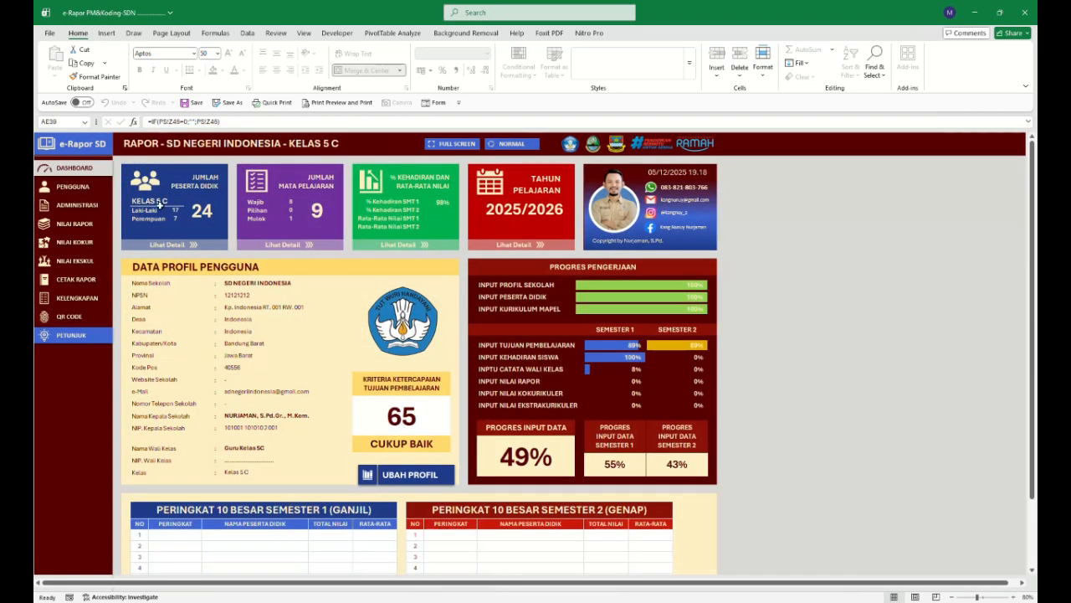
# Open the school data table and add a second school named SD Negeri 1 Bandung.
pyautogui.click(81, 189)
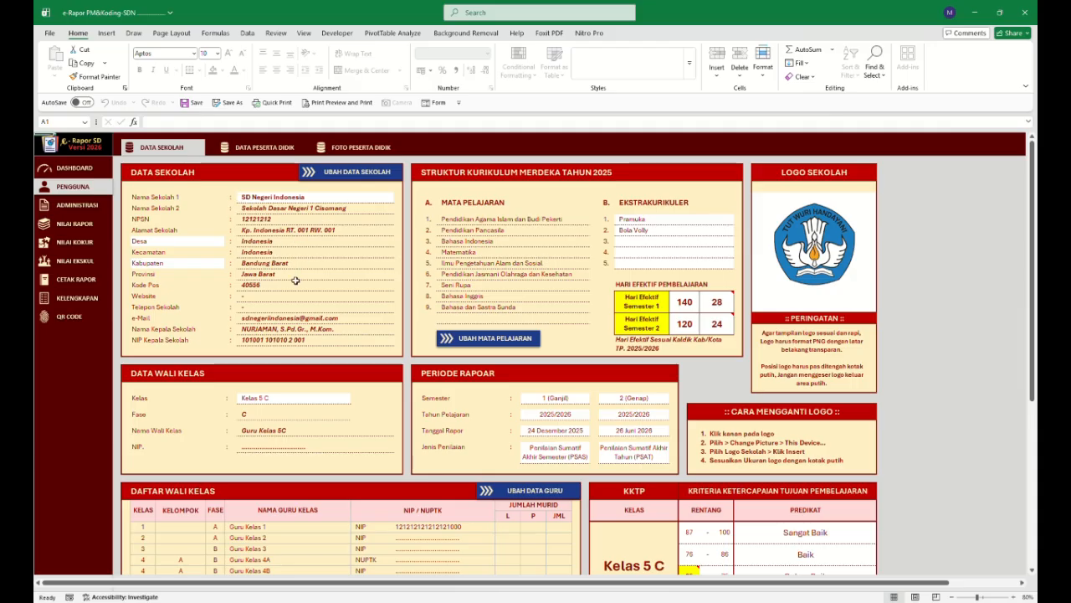
pyautogui.click(357, 172)
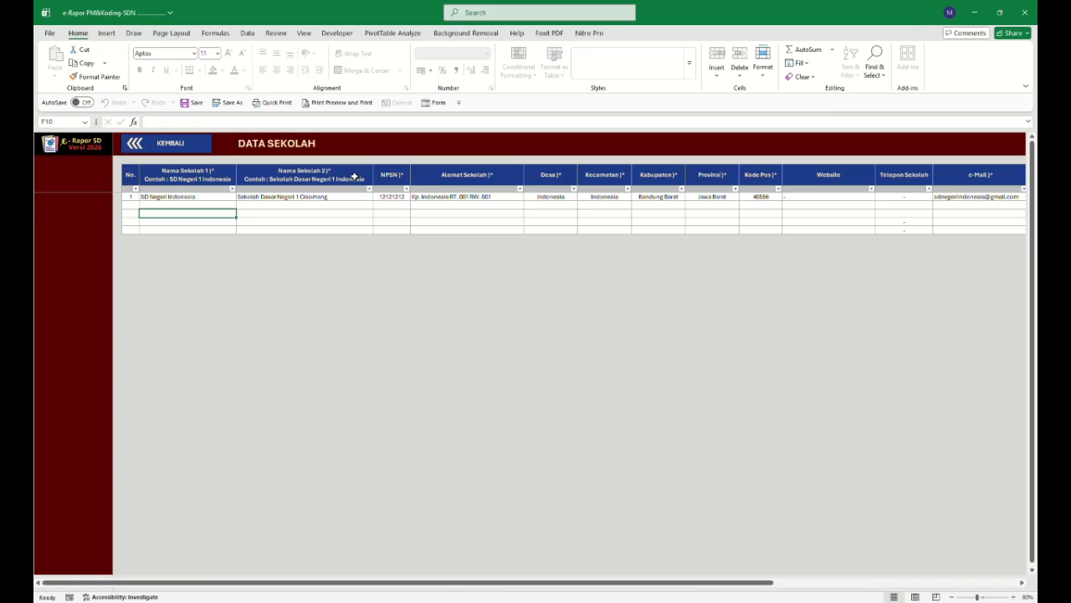
pyautogui.click(213, 206)
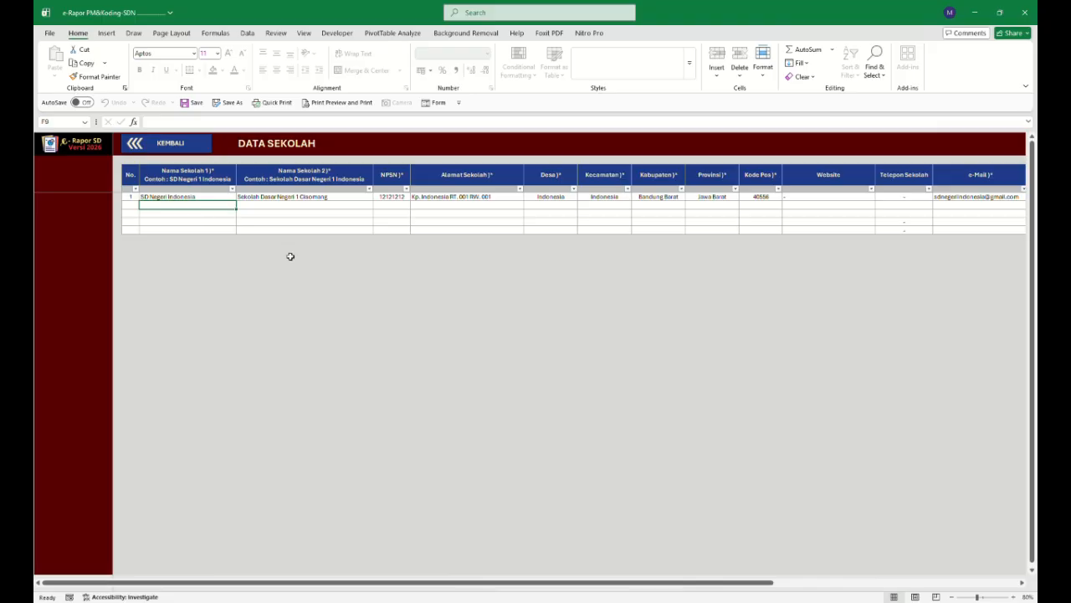
pyautogui.write('SD Negeri')
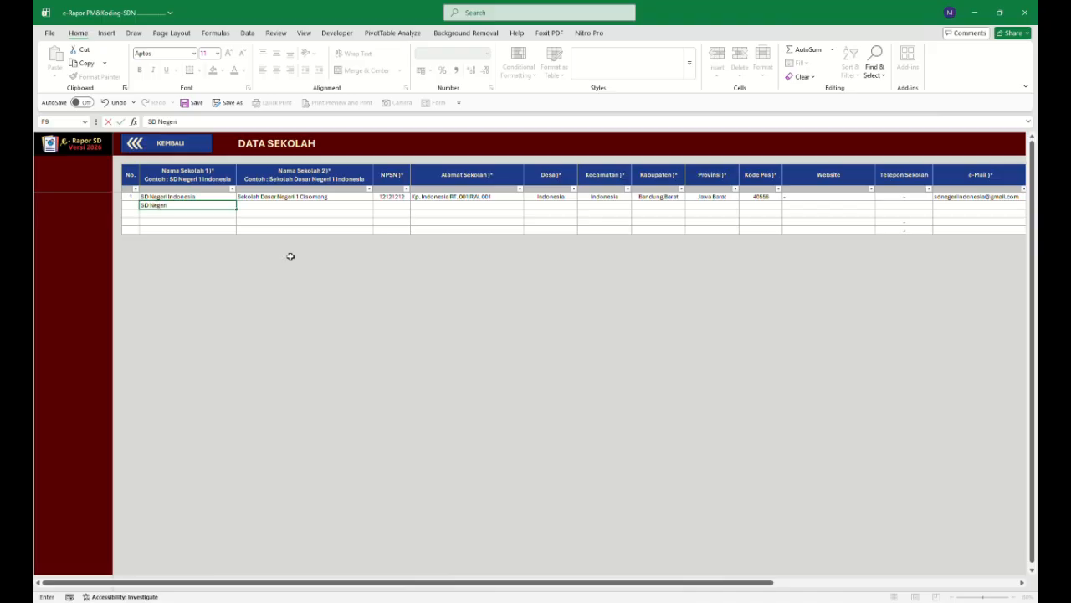
pyautogui.write(' 1 Bandung')
pyautogui.press('Tab')
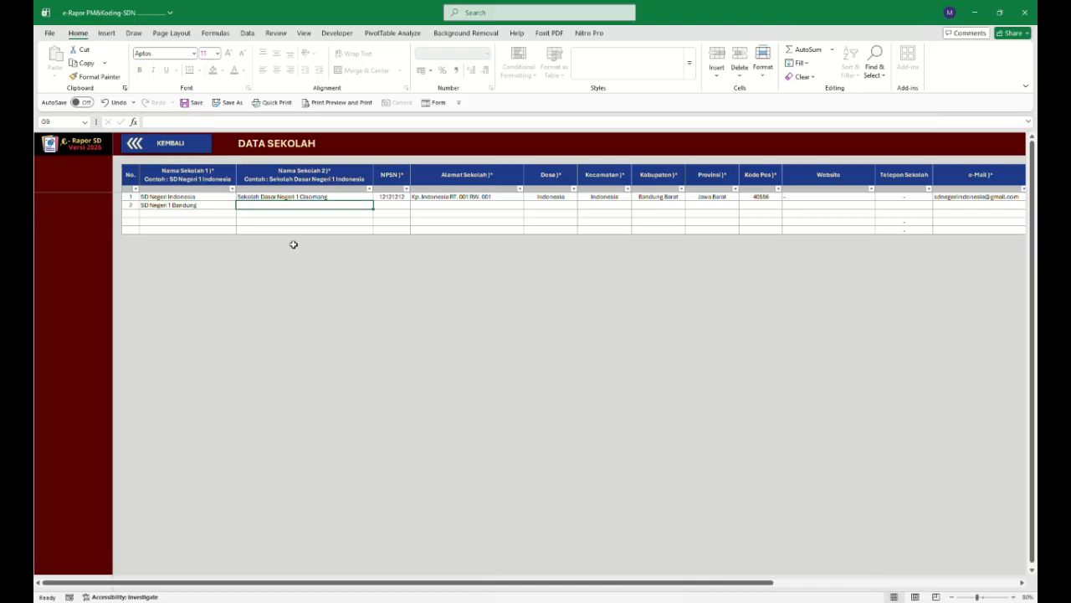
# Set the second school's full name to Sekolah Dasar Negeri 1 Bandung.
pyautogui.write('S')
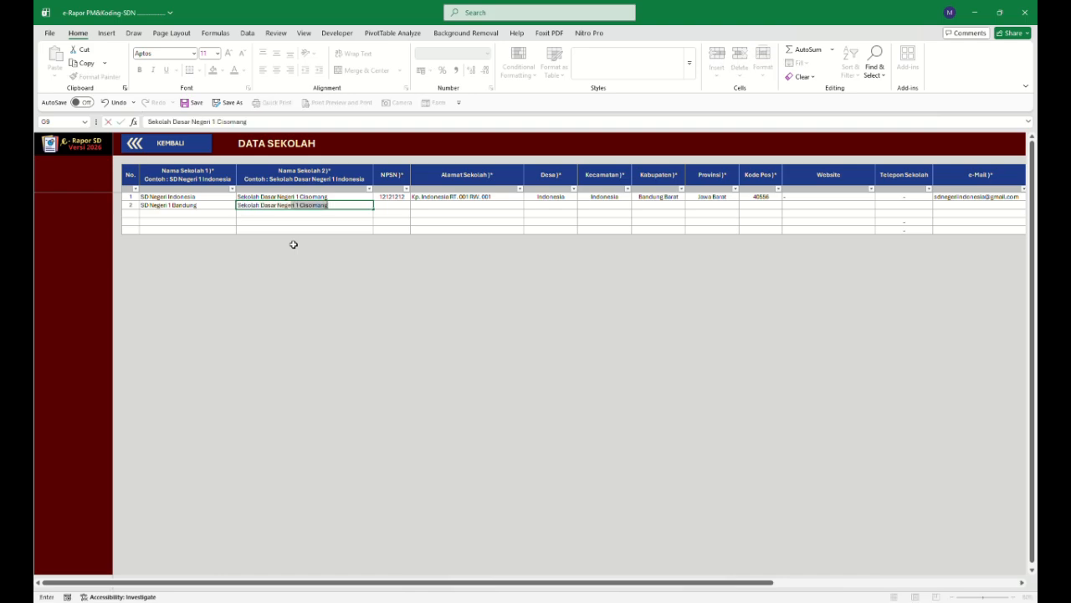
pyautogui.write('ekolah Dasar Negeri 1 Bandung')
pyautogui.click(391, 207)
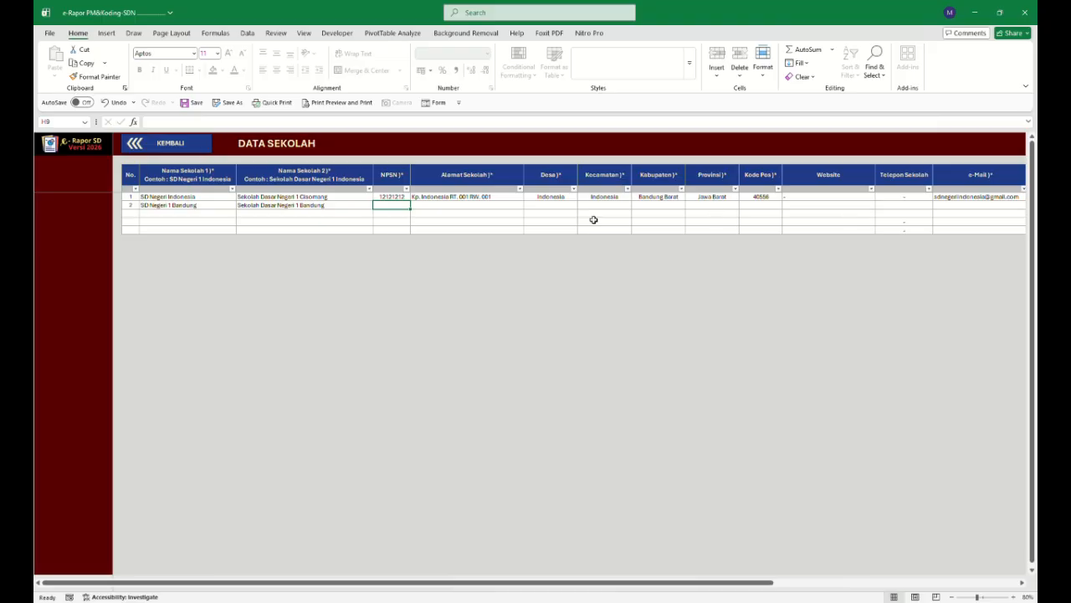
# Fill the new school's website and telephone fields with a dash.
pyautogui.click(804, 207)
pyautogui.write('-')
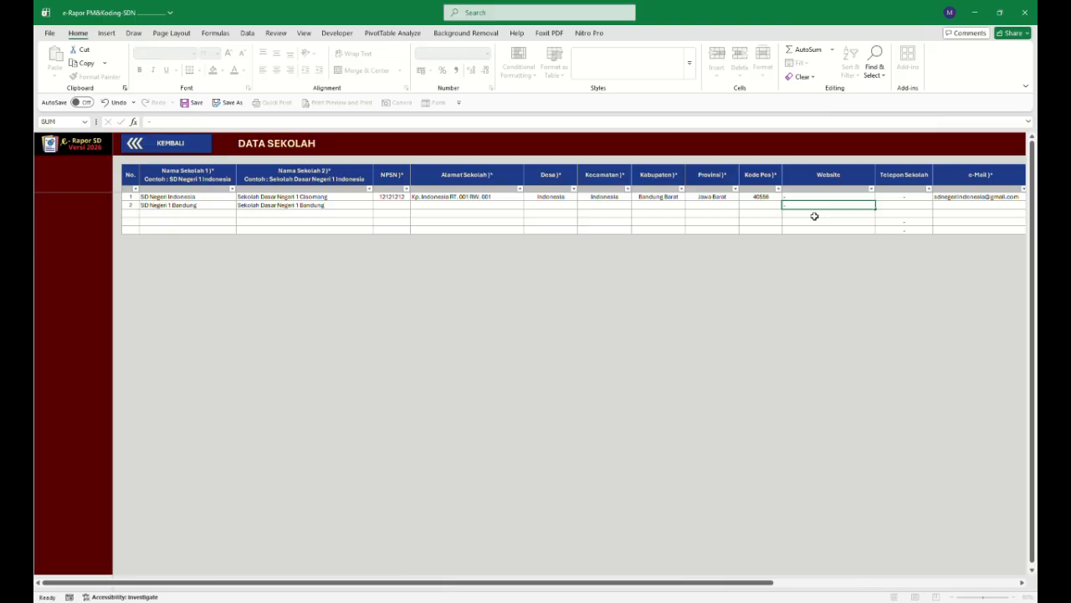
pyautogui.press('Tab')
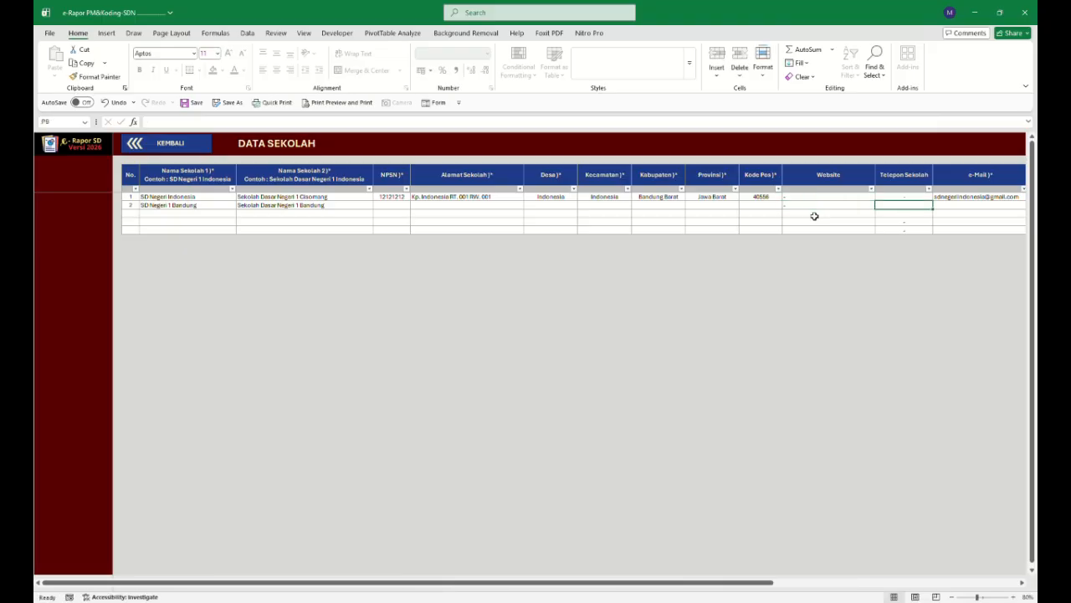
pyautogui.write('-')
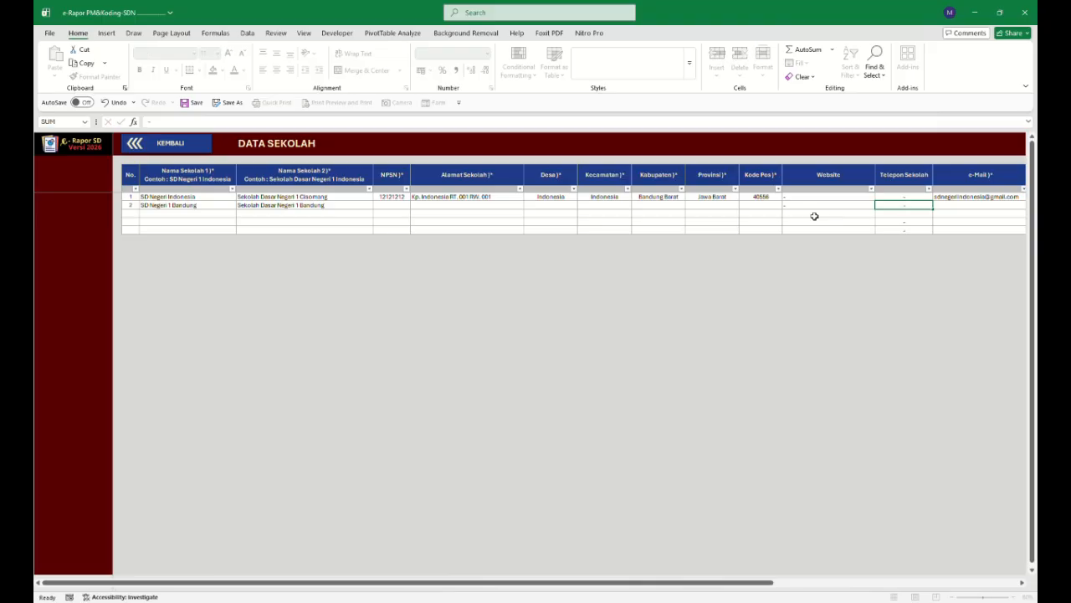
pyautogui.press('Tab')
pyautogui.press('Tab')
pyautogui.press('Tab')
pyautogui.press('Tab')
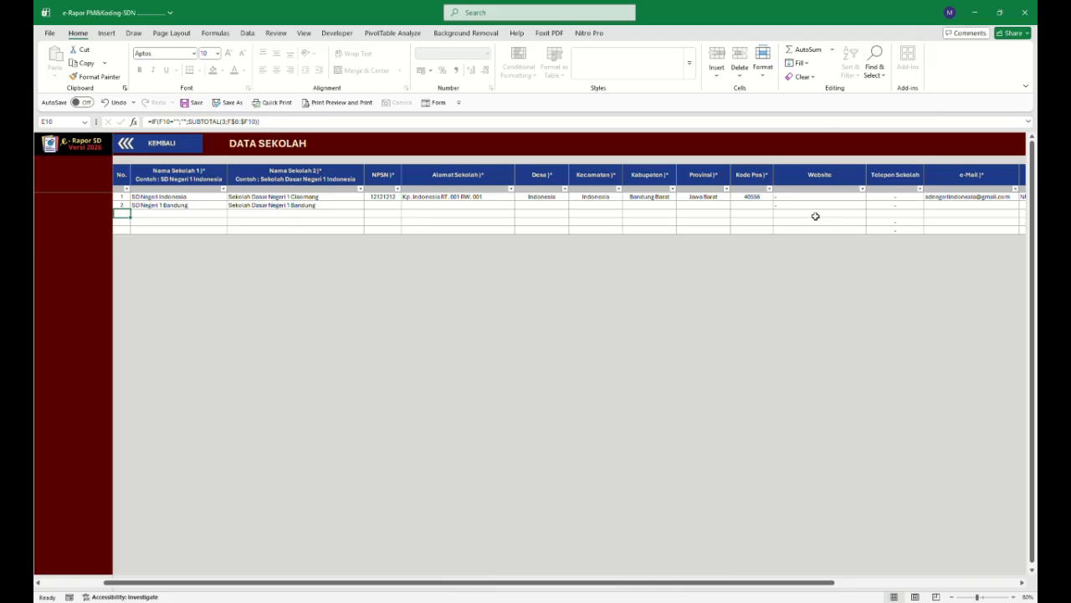
# Review the remaining columns of the school table and return to the school data page.
pyautogui.hscroll(3, 764, 452)
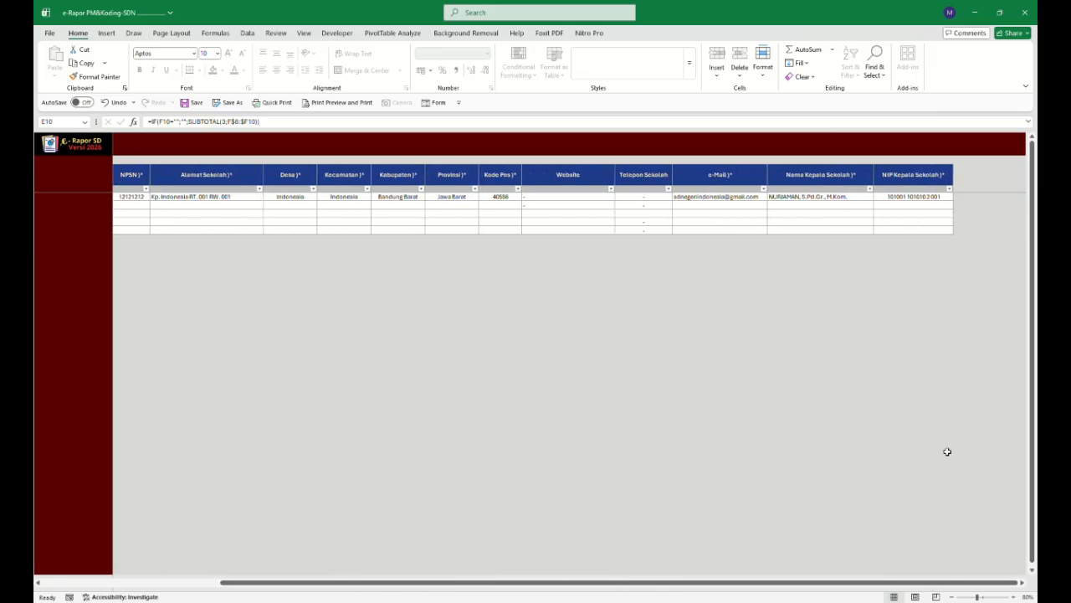
pyautogui.hscroll(-3, 711, 377)
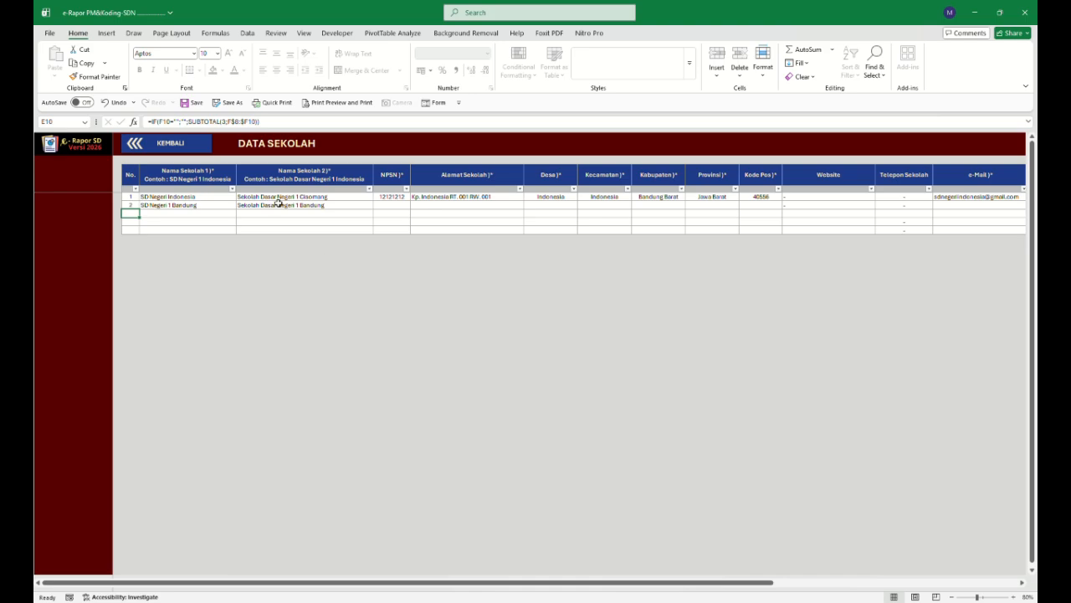
pyautogui.click(178, 146)
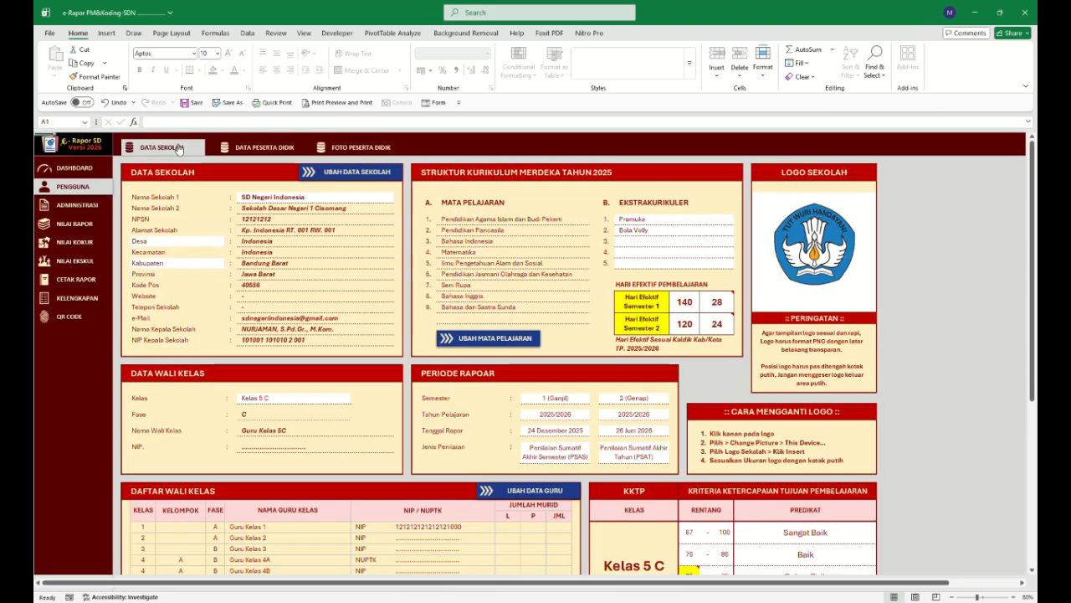
# Switch the displayed school to SD Negeri 1 Bandung, then back to SD Negeri Indonesia.
pyautogui.click(327, 198)
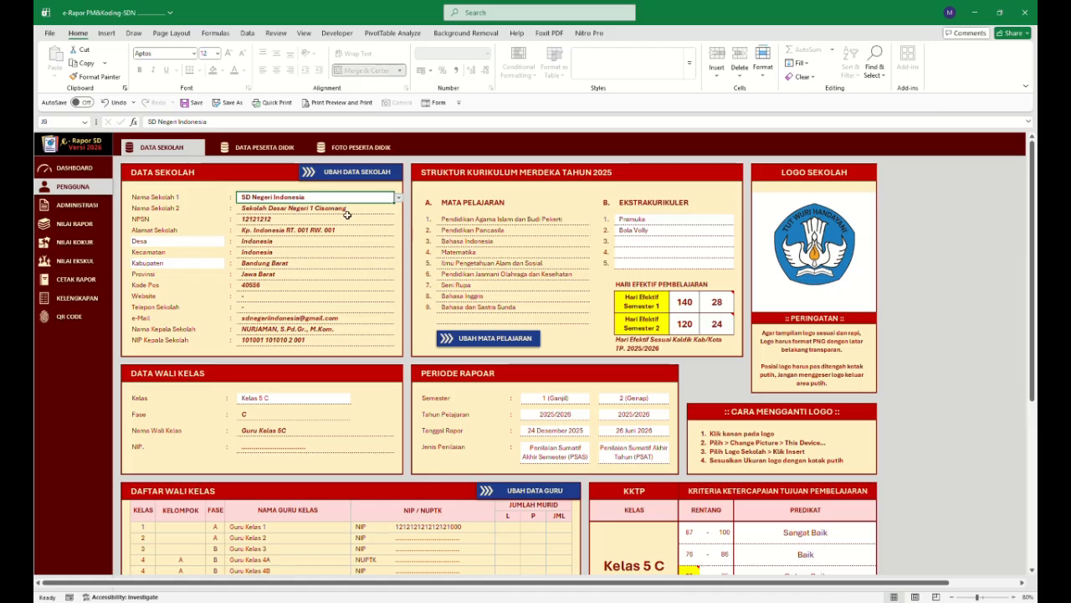
pyautogui.click(347, 215)
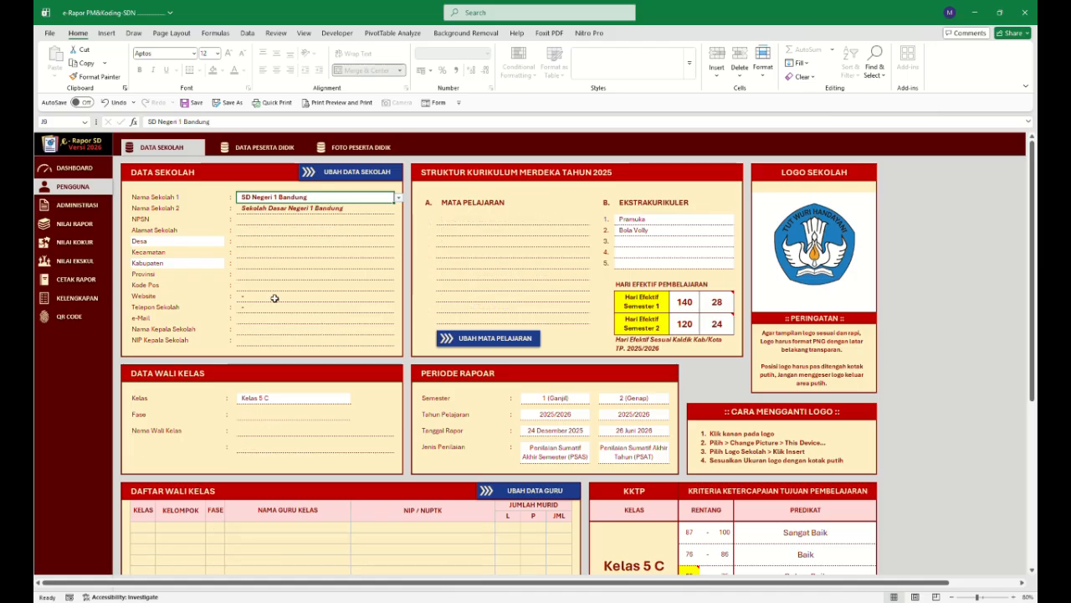
pyautogui.click(399, 197)
pyautogui.click(348, 219)
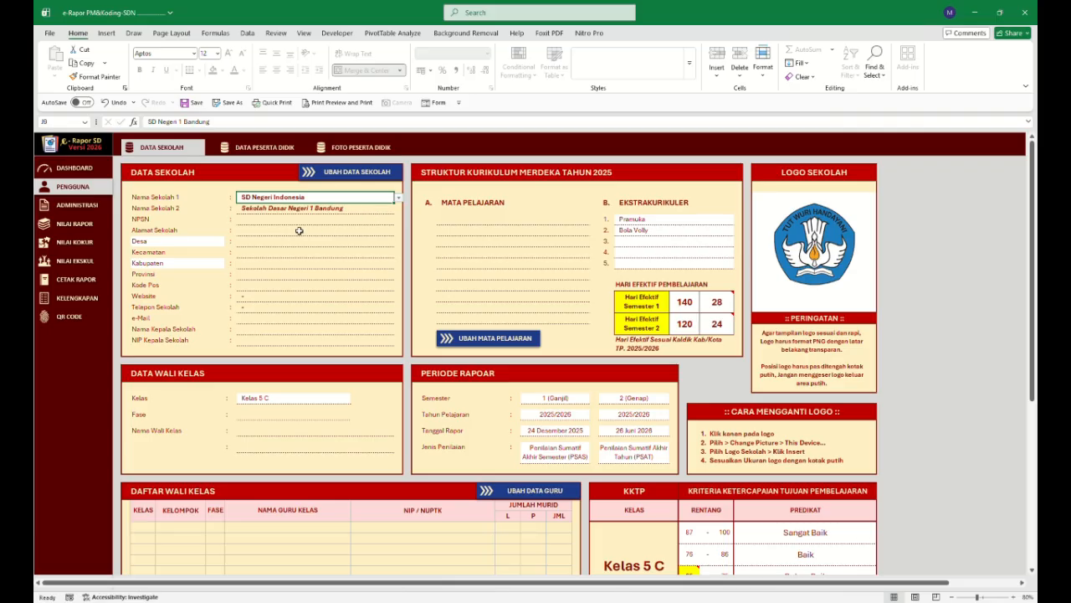
# Change the village label to Kelurahan, then back to Desa.
pyautogui.click(215, 244)
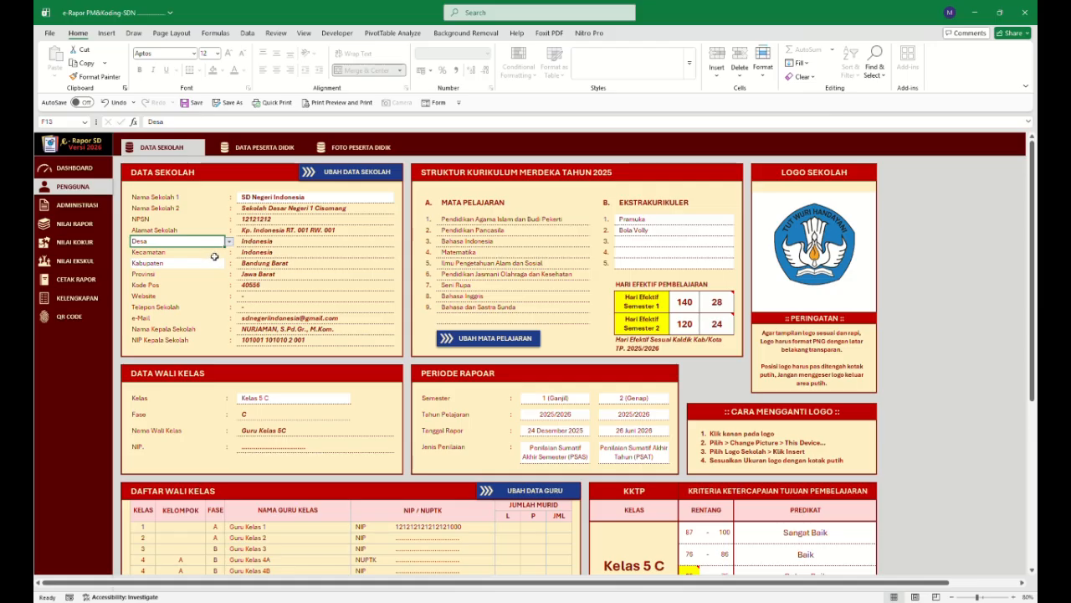
pyautogui.click(216, 261)
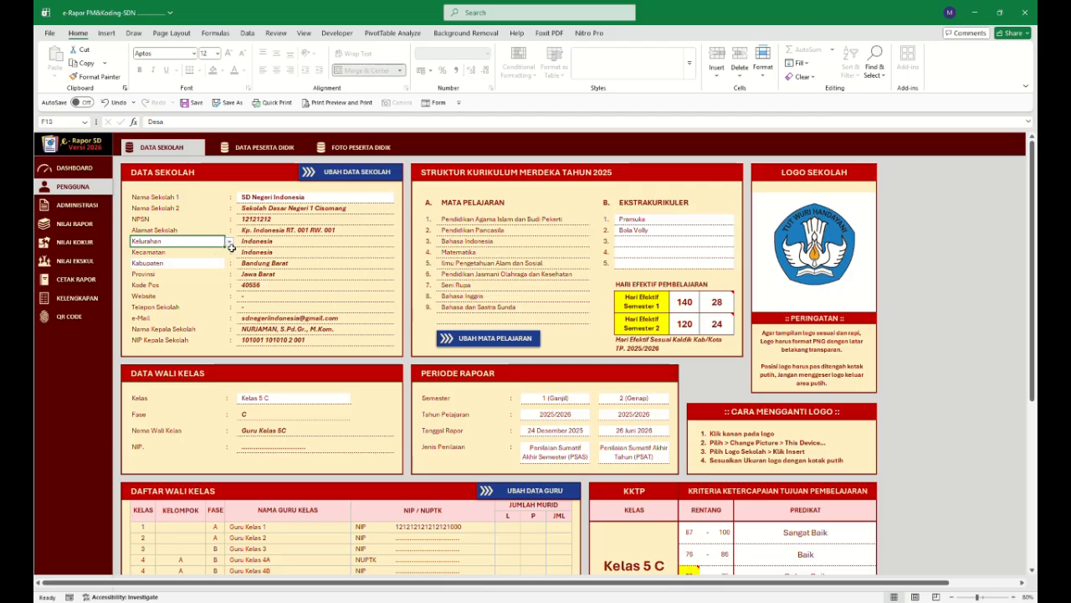
pyautogui.click(229, 242)
pyautogui.click(219, 251)
# Open the curriculum subject structure table for Kelas 5 C.
pyautogui.click(217, 266)
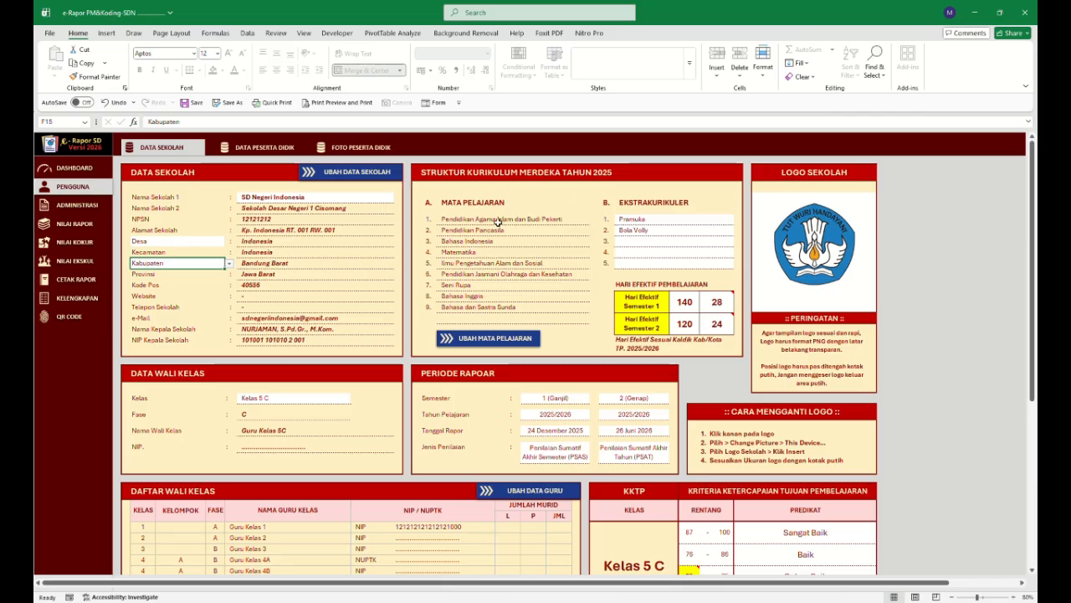
pyautogui.click(512, 339)
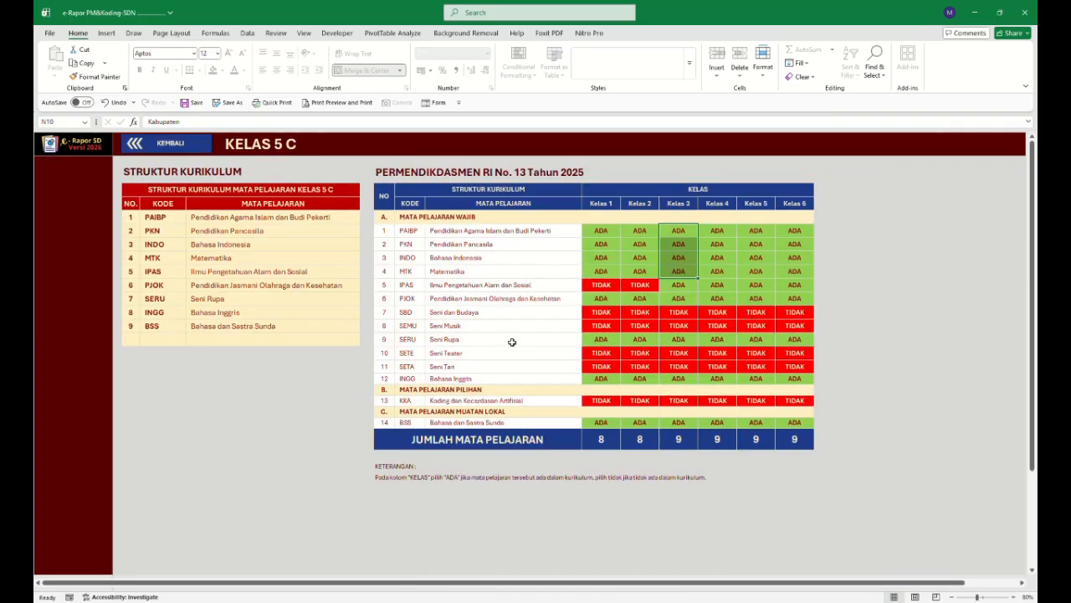
# Mark IPAS as TIDAK for Kelas 3 in the curriculum table.
pyautogui.click(639, 285)
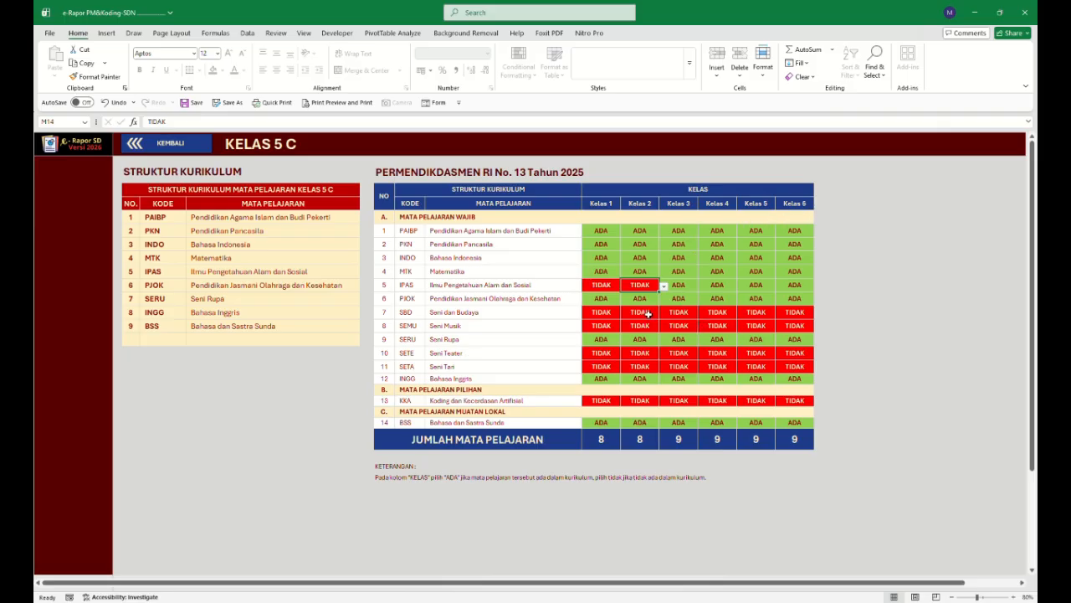
pyautogui.click(689, 274)
pyautogui.click(686, 285)
pyautogui.click(702, 285)
pyautogui.click(696, 304)
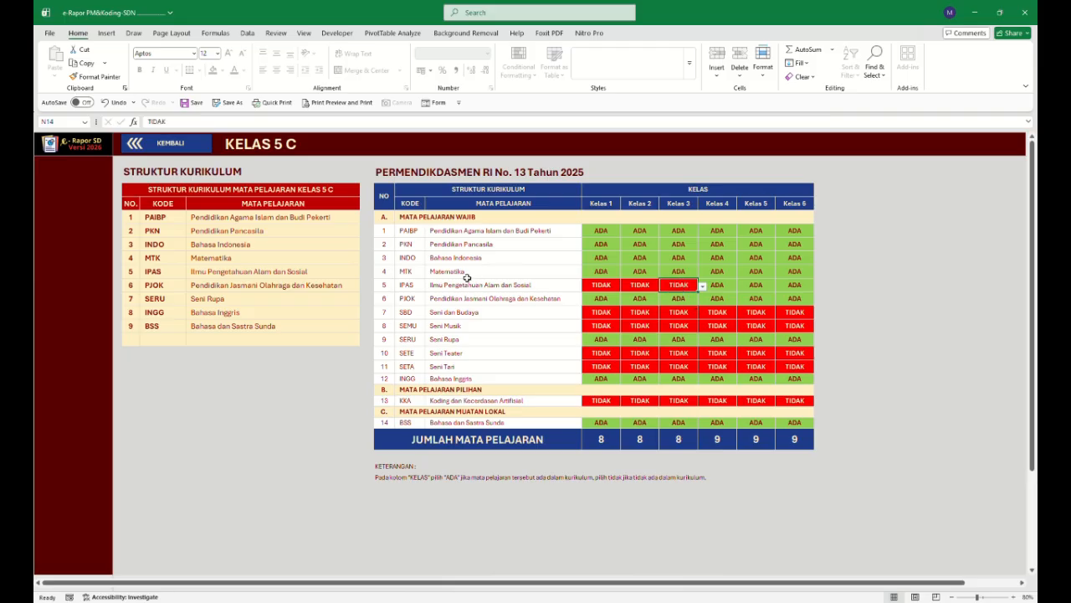
# Mark IPAS as TIDAK for Kelas 4, then restore it to ADA.
pyautogui.click(723, 285)
pyautogui.click(743, 289)
pyautogui.click(720, 301)
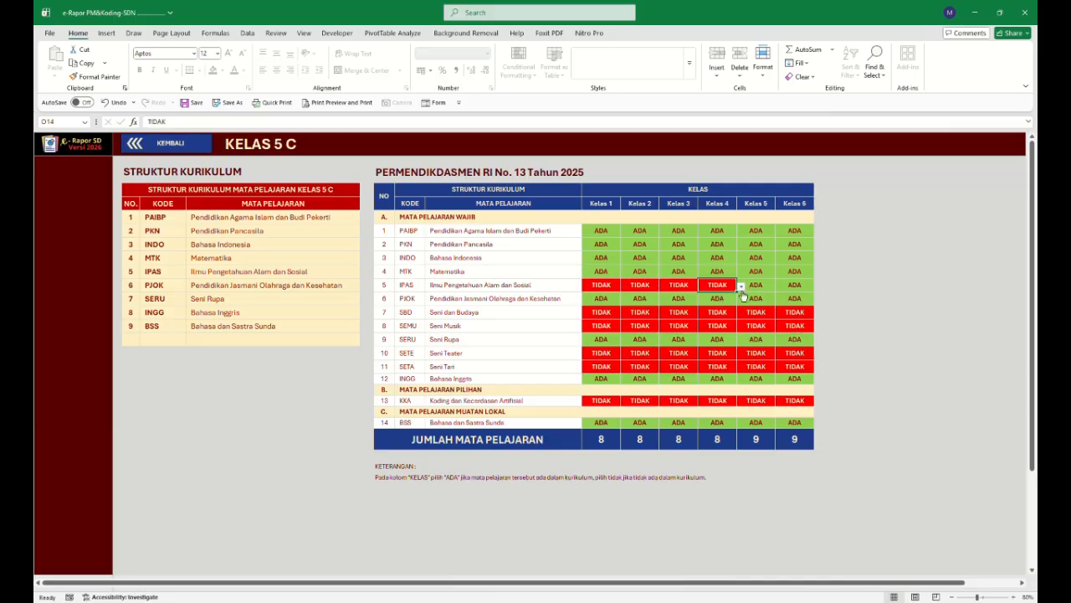
pyautogui.click(740, 286)
pyautogui.click(716, 297)
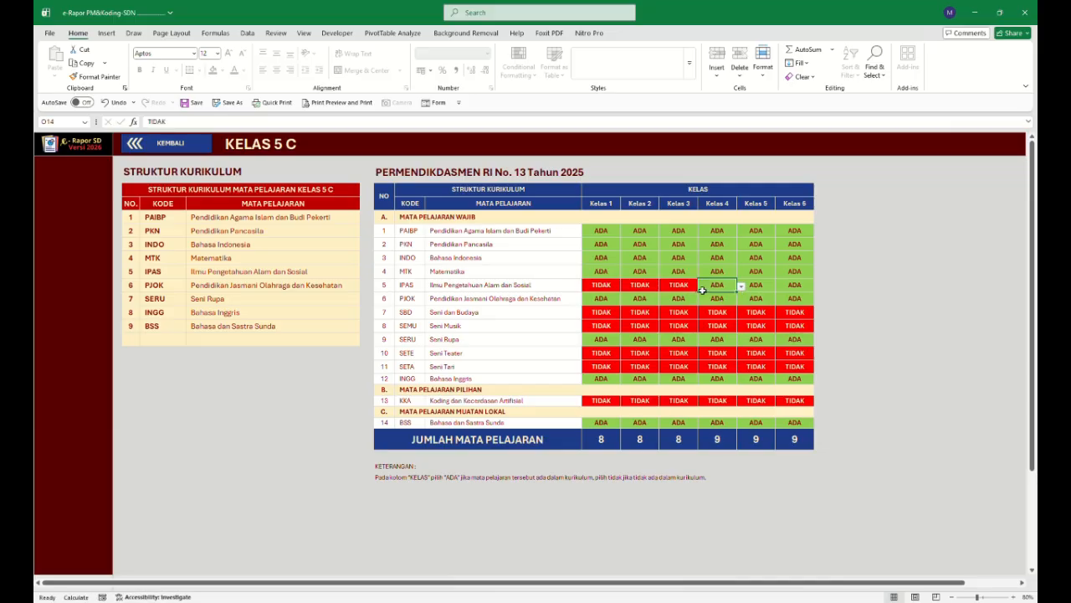
# Restore IPAS to ADA for Kelas 3.
pyautogui.press('Left')
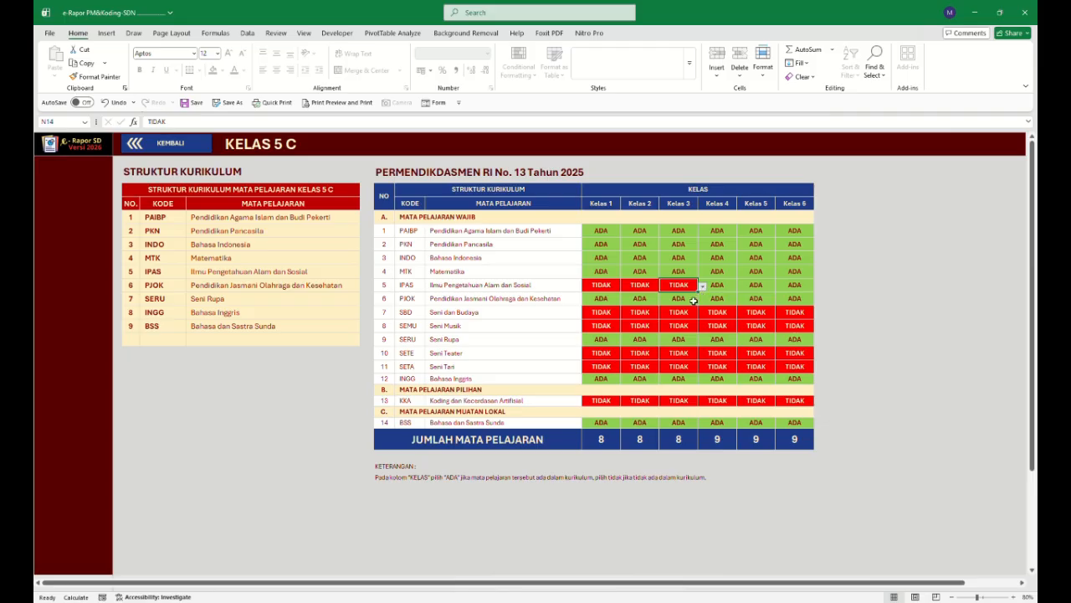
pyautogui.click(689, 299)
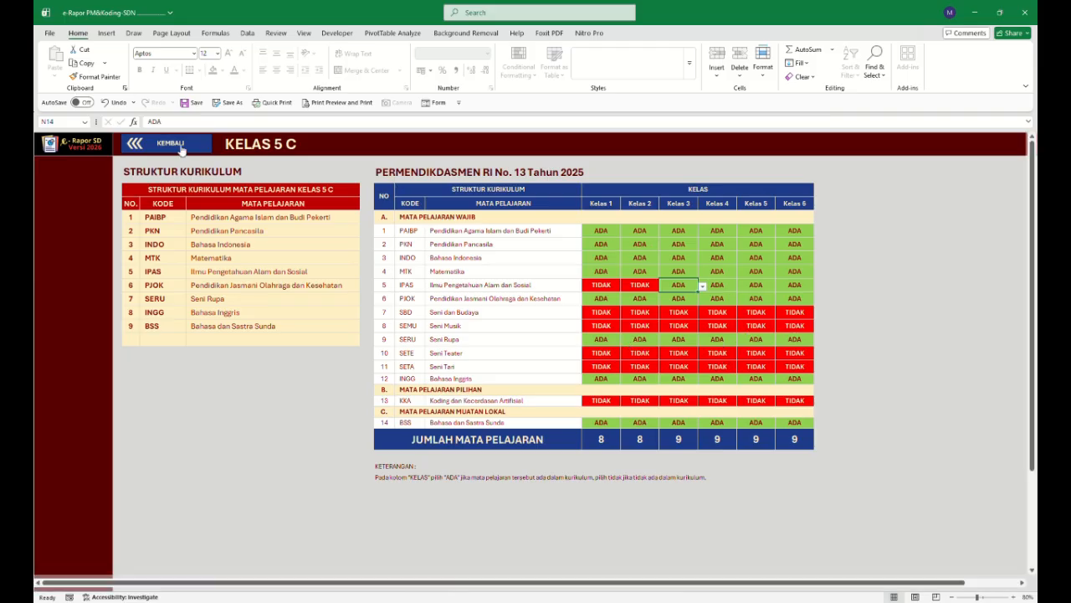
# Return to the main school data sheet and add Basket as the third extracurricular activity.
pyautogui.click(180, 148)
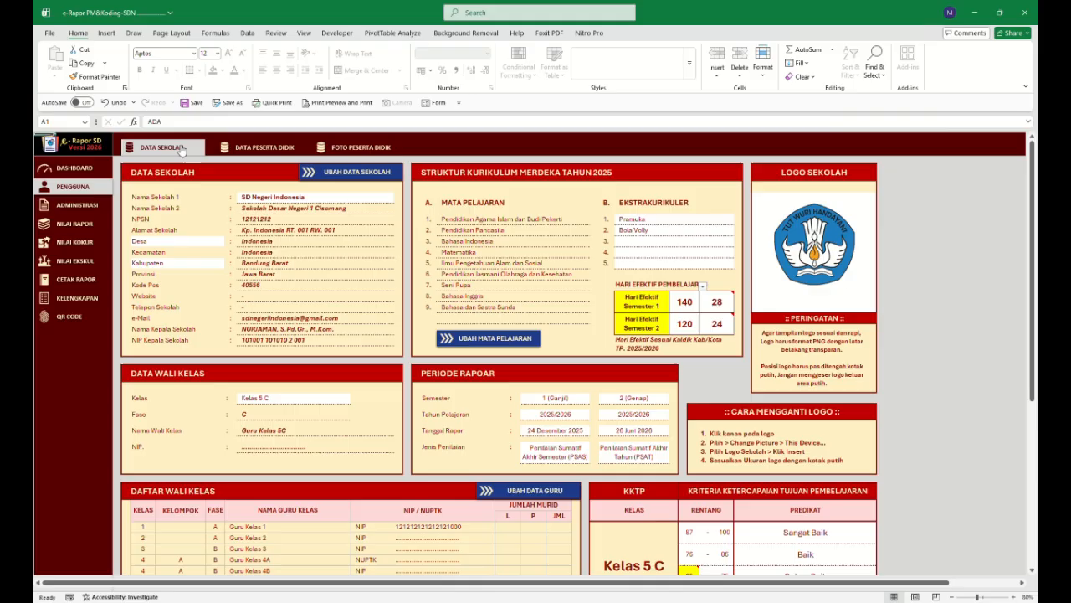
pyautogui.click(666, 231)
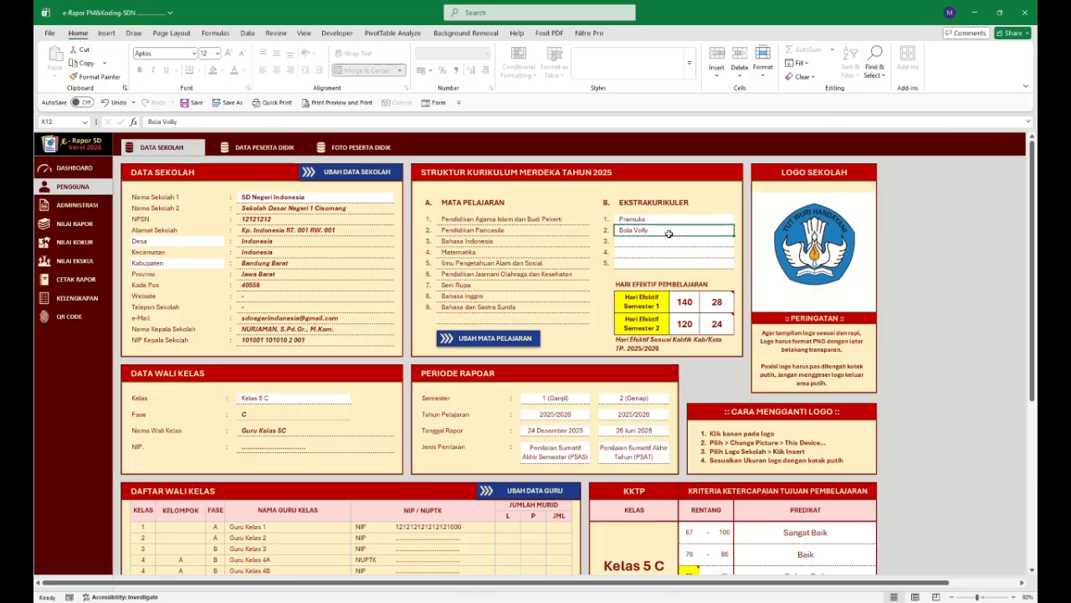
pyautogui.click(671, 242)
pyautogui.write('Basket')
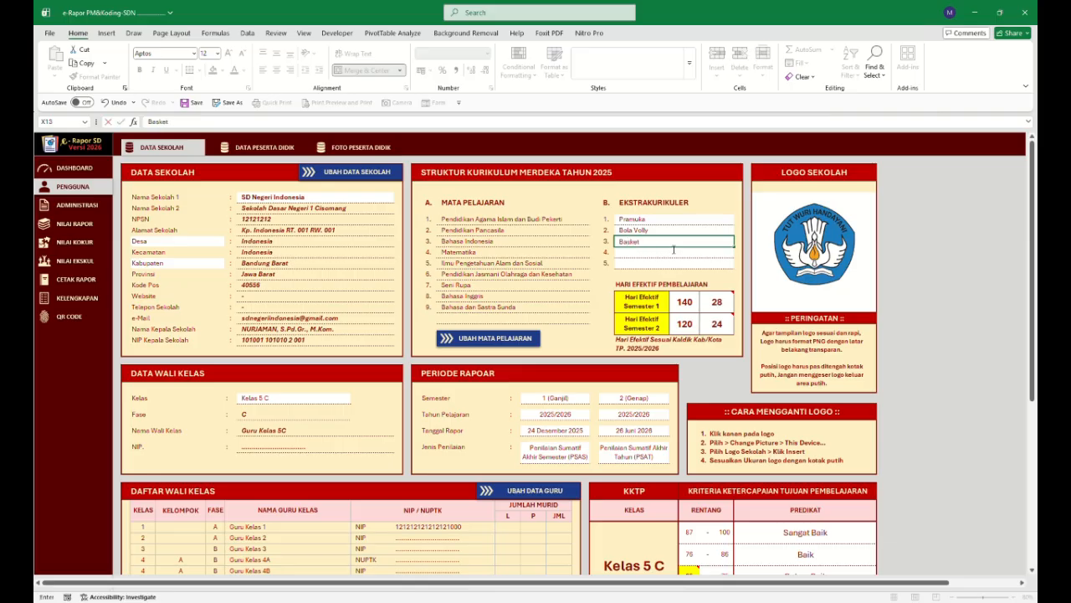
pyautogui.press('Return')
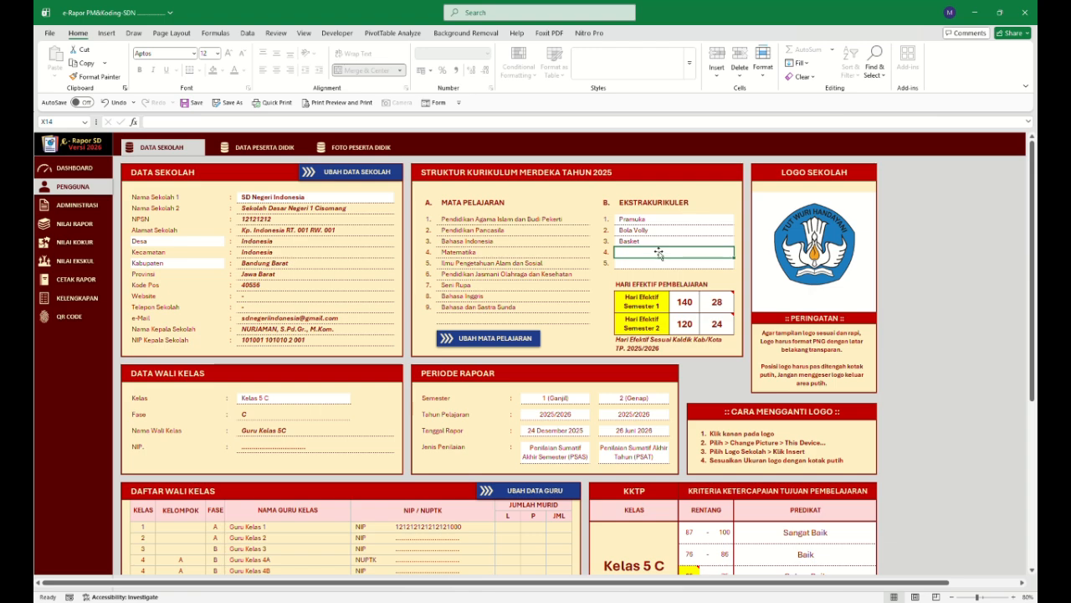
# Inspect the semester effective-day cells and their attendance-tolerance formulas.
pyautogui.click(692, 308)
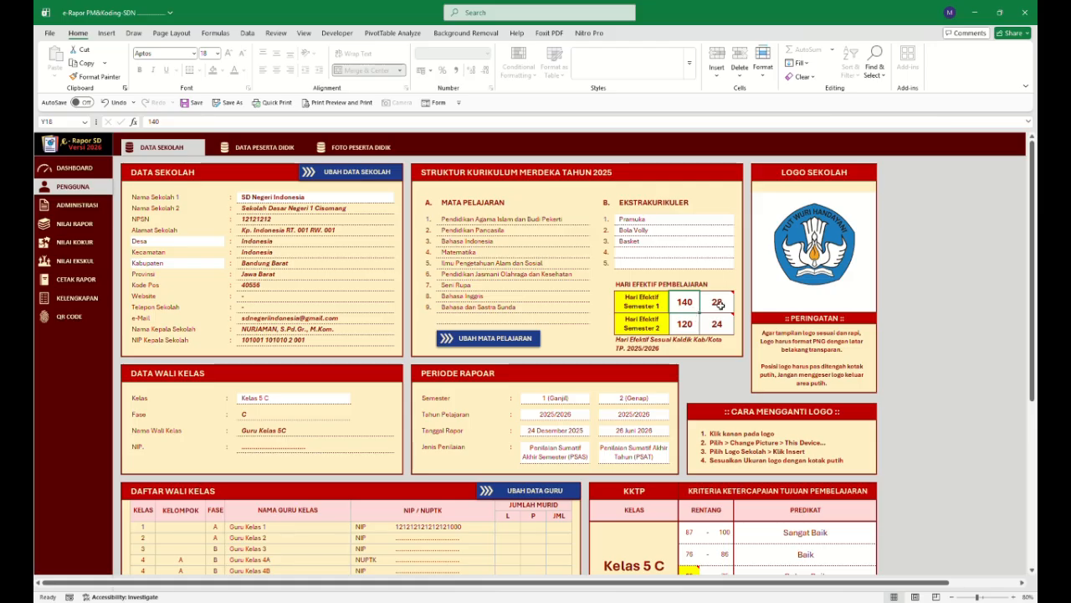
pyautogui.click(718, 306)
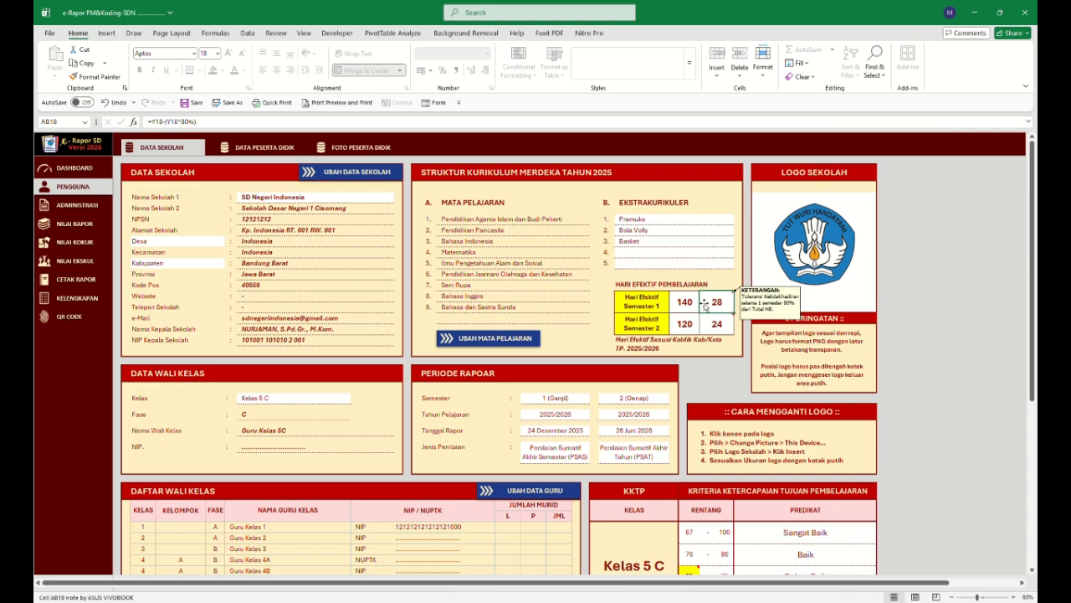
pyautogui.click(703, 309)
pyautogui.click(715, 306)
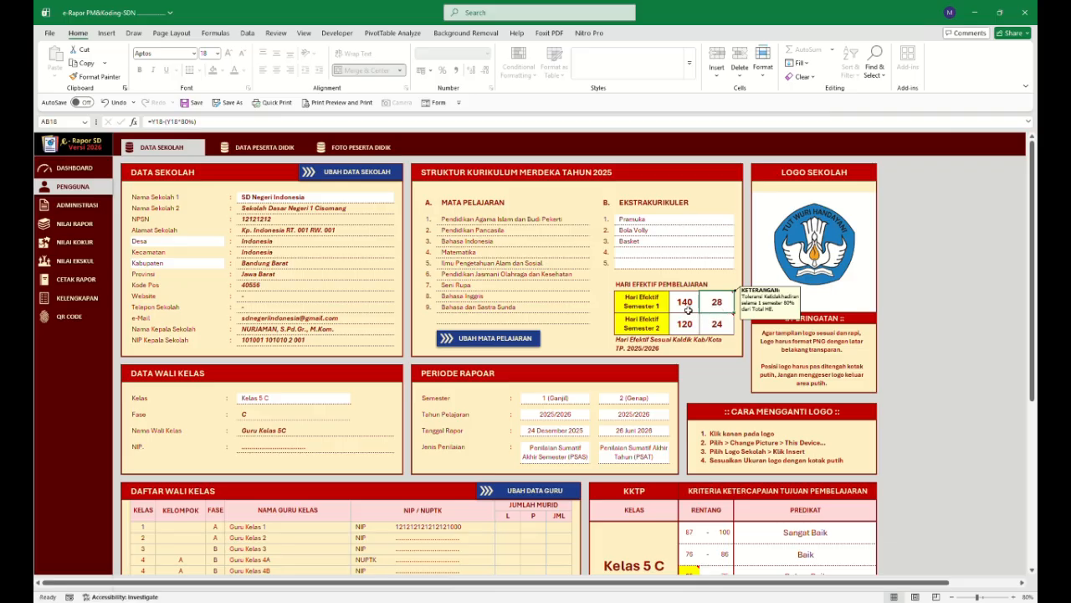
pyautogui.click(688, 309)
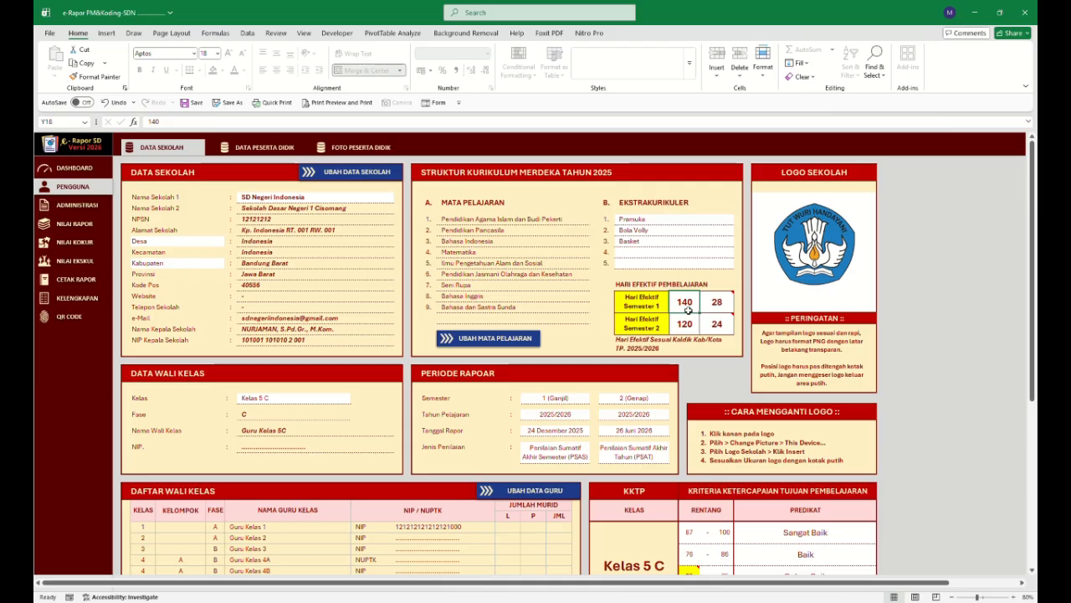
pyautogui.click(721, 309)
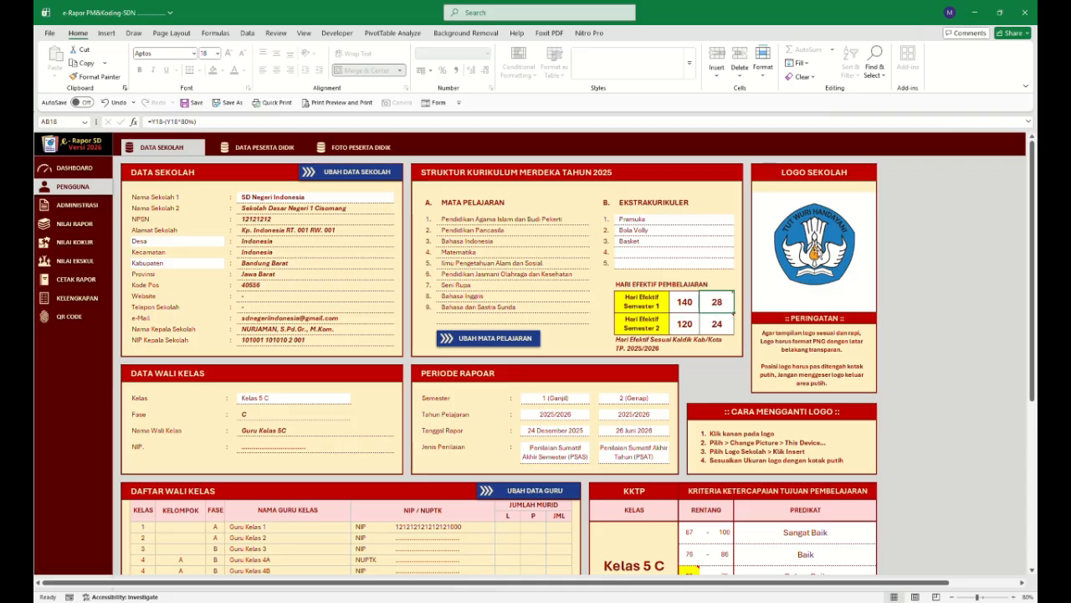
# Replace the school logo with the new emblem image and enlarge it within the logo box.
pyautogui.click(817, 251)
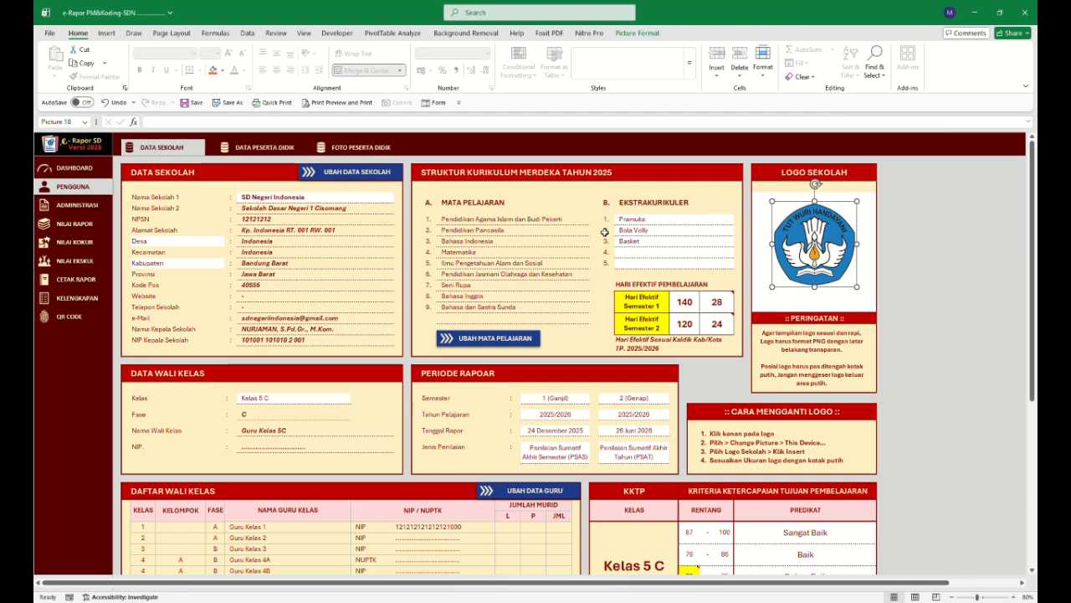
pyautogui.hotkey('alt', 'Tab')
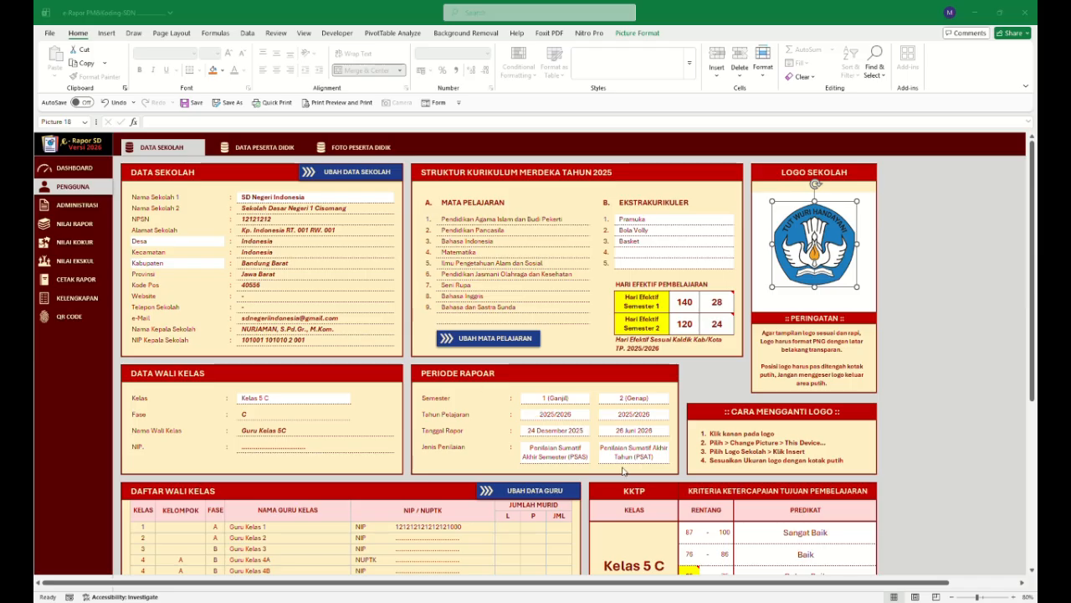
pyautogui.click(662, 517)
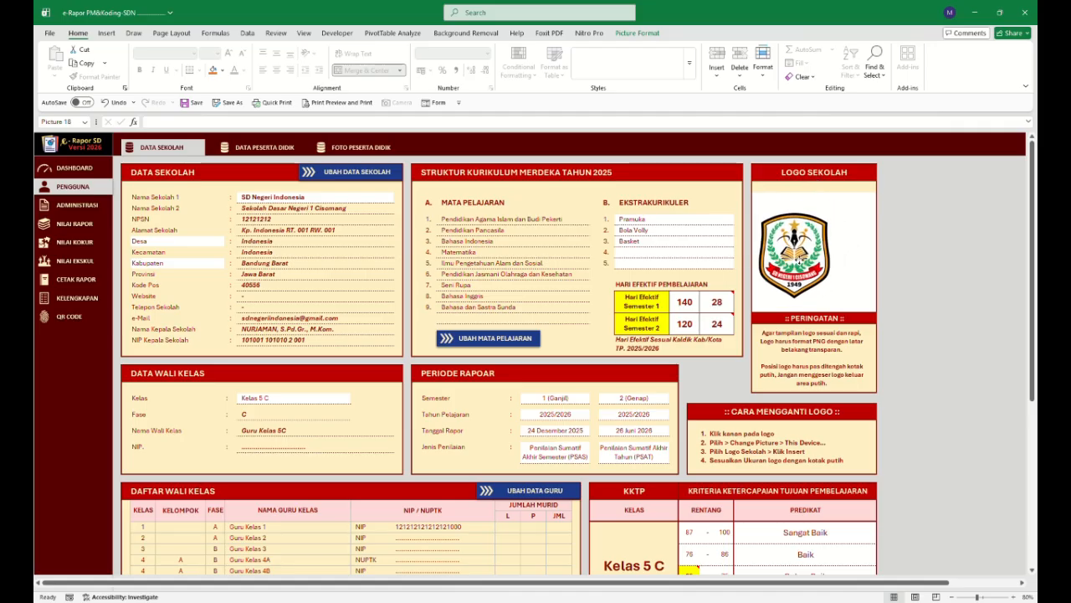
pyautogui.moveTo(800, 261); pyautogui.dragTo(839, 219)
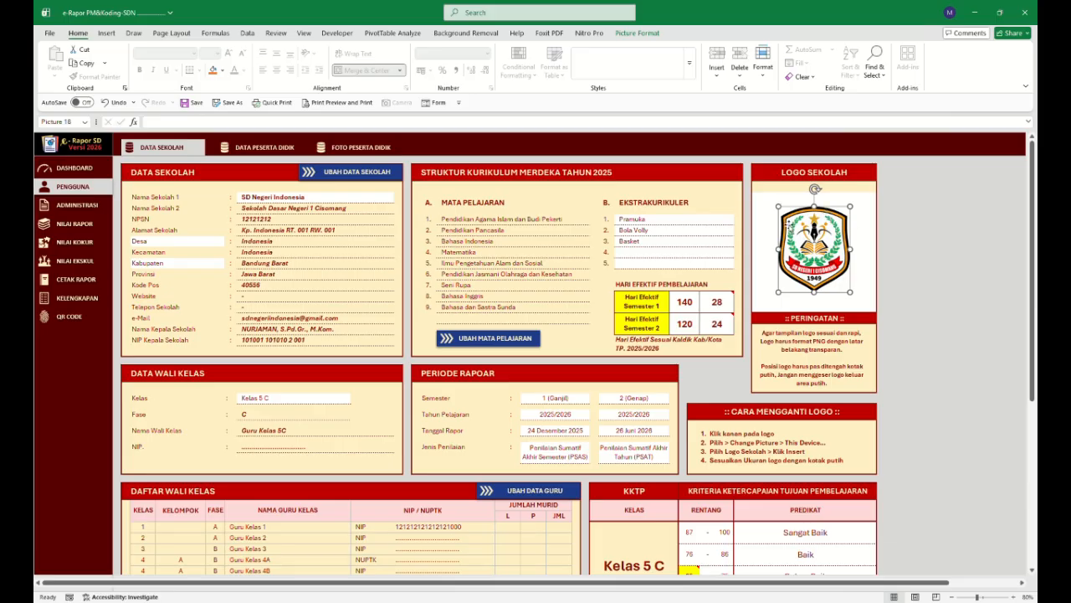
pyautogui.click(860, 303)
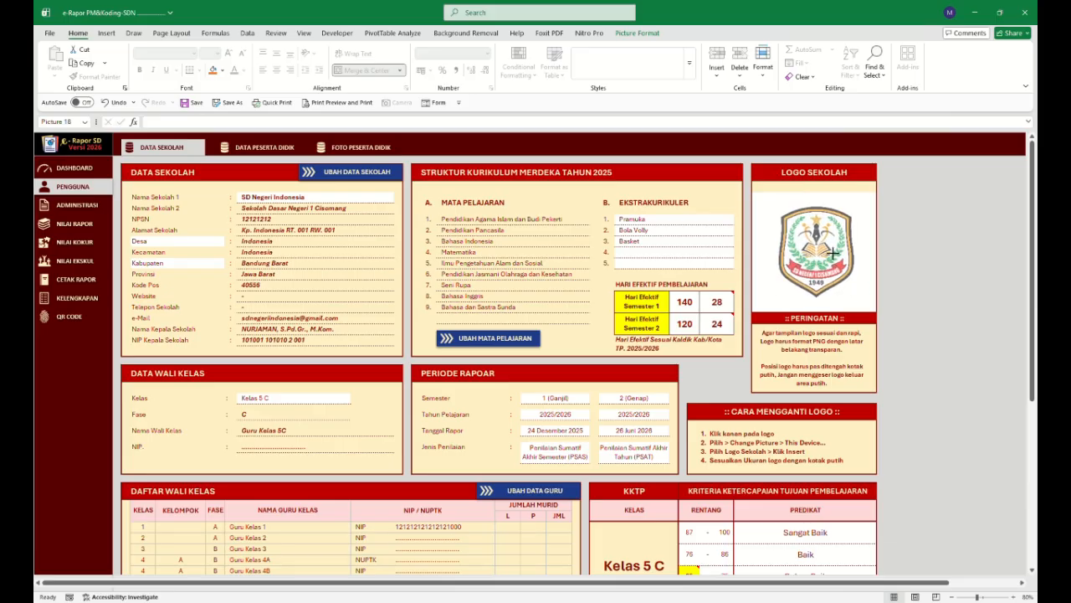
# Nudge the school logo slightly left to center it in the logo box.
pyautogui.moveTo(833, 253); pyautogui.dragTo(832, 253)
pyautogui.press('Left')
pyautogui.press('Left')
pyautogui.press('Left')
pyautogui.press('Left')
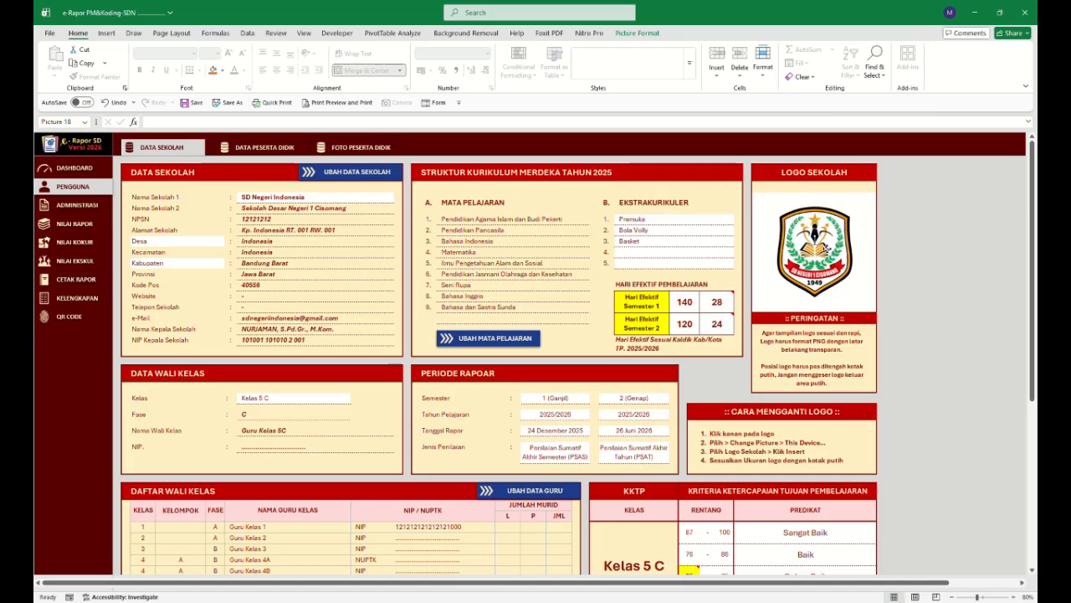
pyautogui.press('Left')
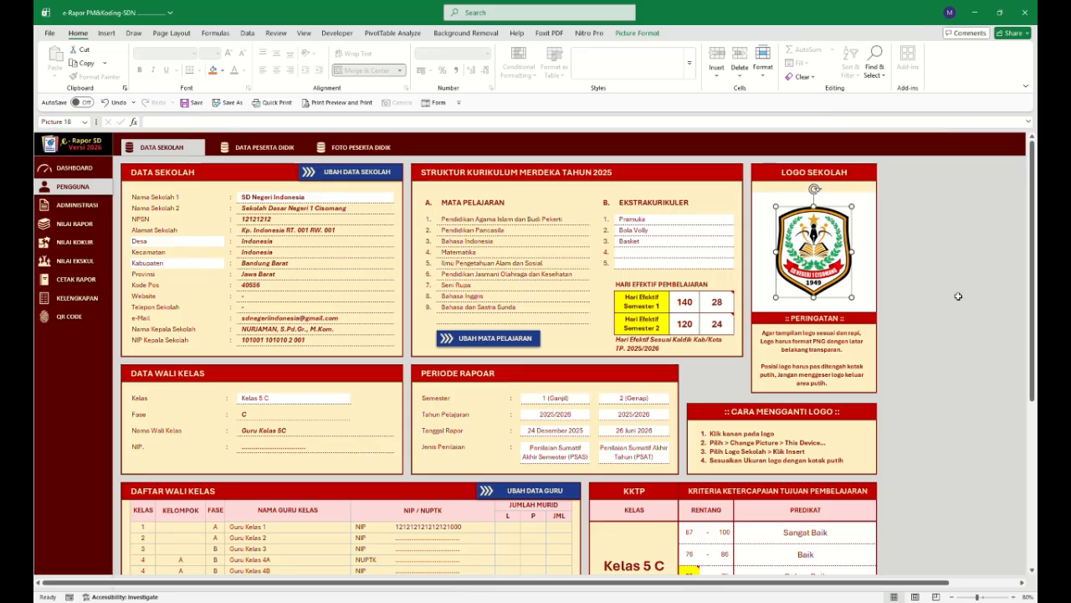
pyautogui.click(716, 303)
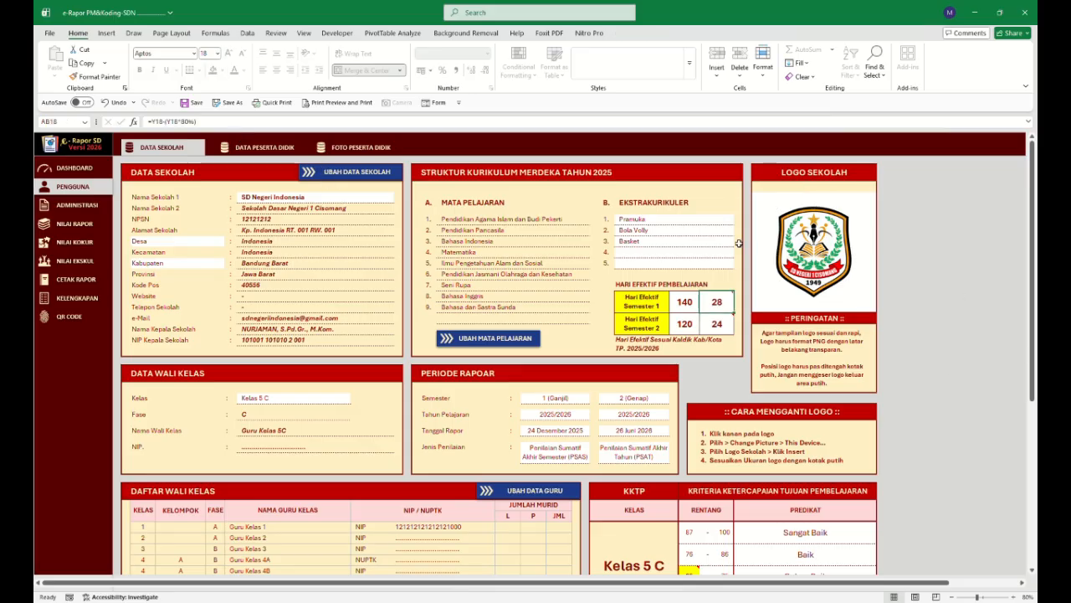
# Open the homeroom teacher data sheet and clear all existing teacher rows.
pyautogui.scroll(-2, 345, 406)
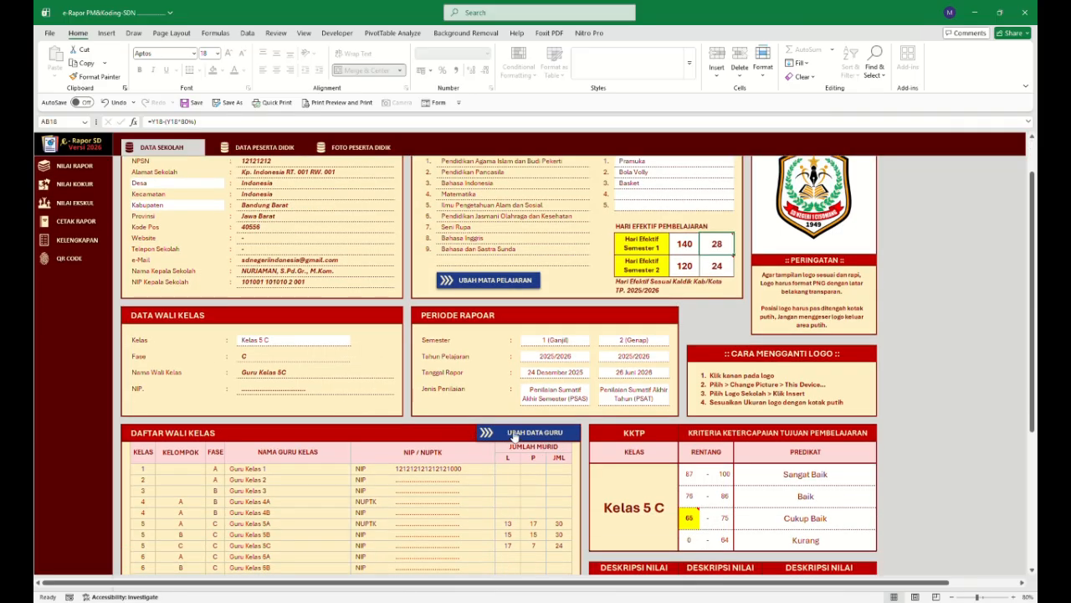
pyautogui.click(522, 436)
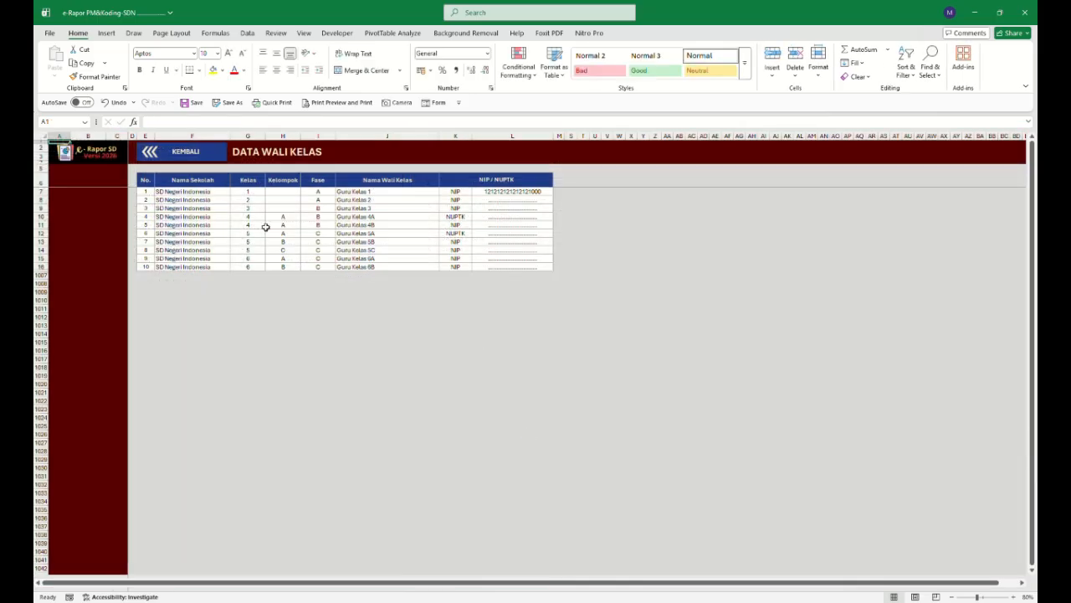
pyautogui.moveTo(179, 191); pyautogui.dragTo(499, 268)
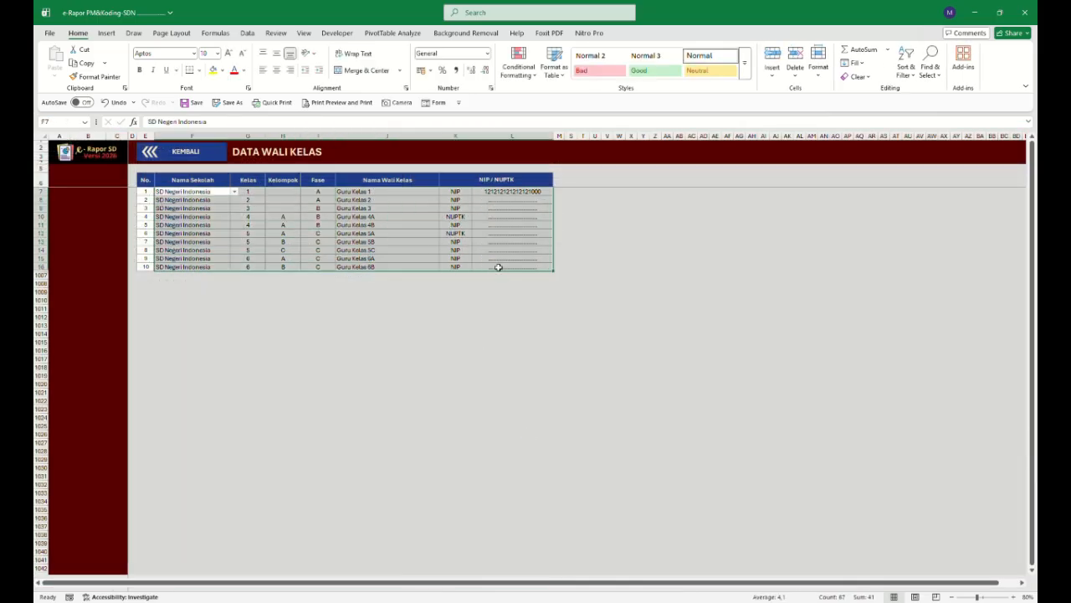
pyautogui.press('Delete')
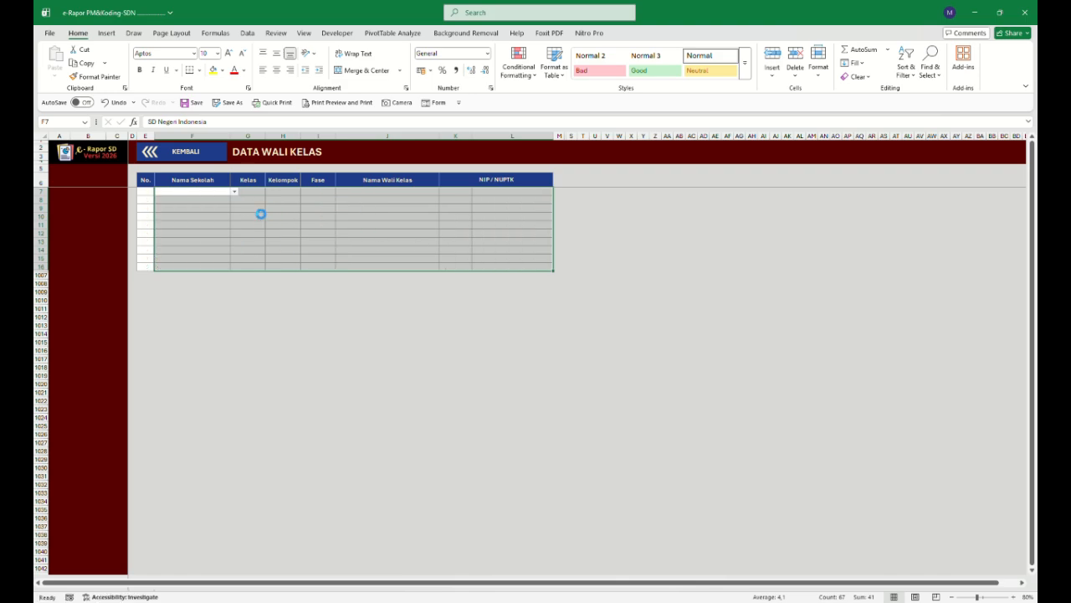
# Fill the first teacher row with school SD Negeri Indonesia and class 5.
pyautogui.click(239, 209)
pyautogui.click(146, 199)
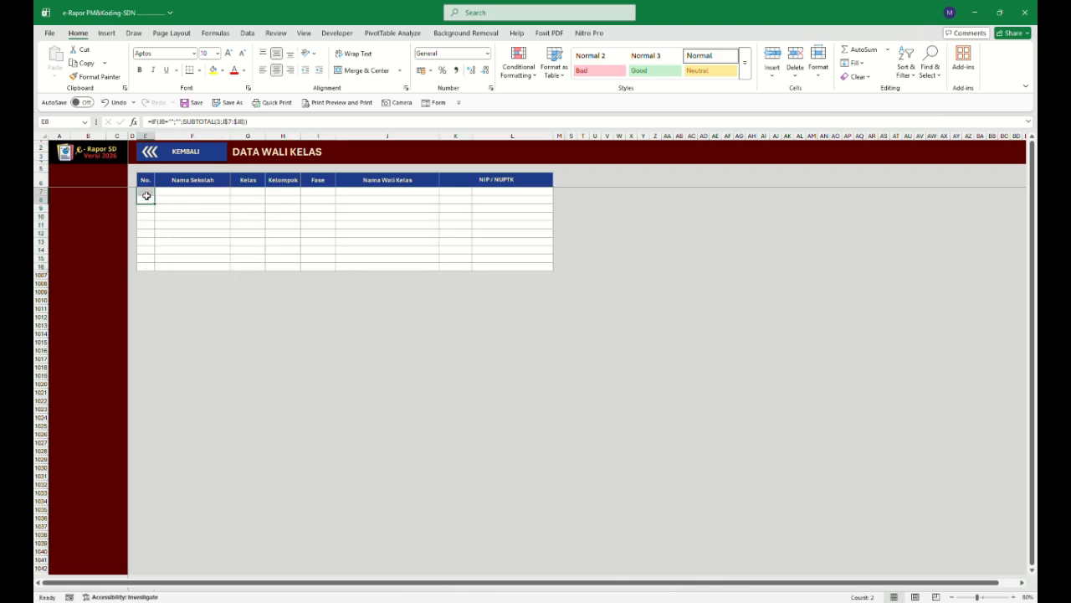
pyautogui.click(146, 194)
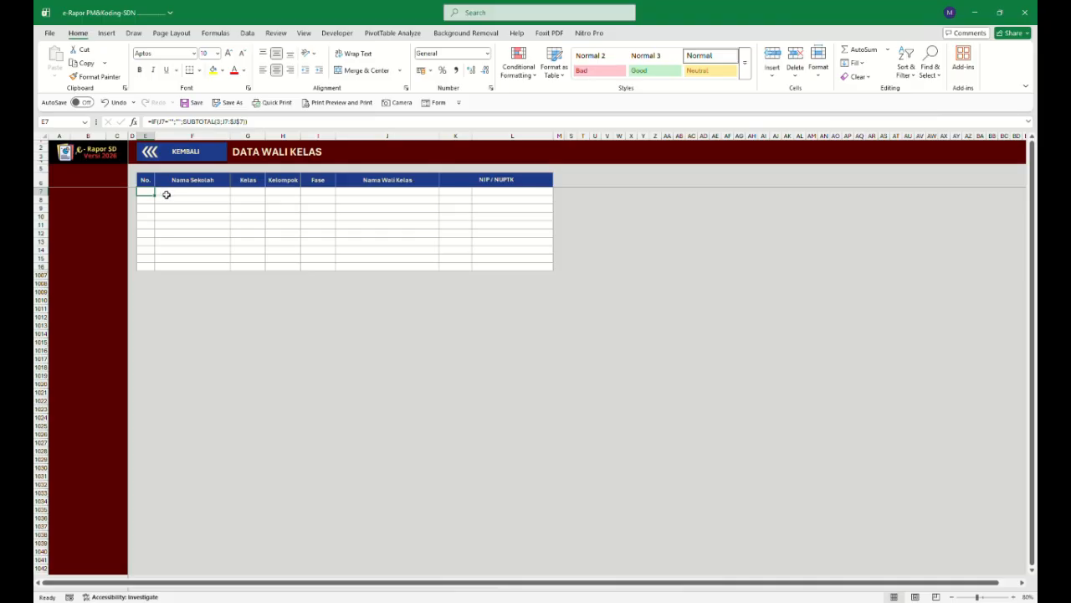
pyautogui.click(173, 195)
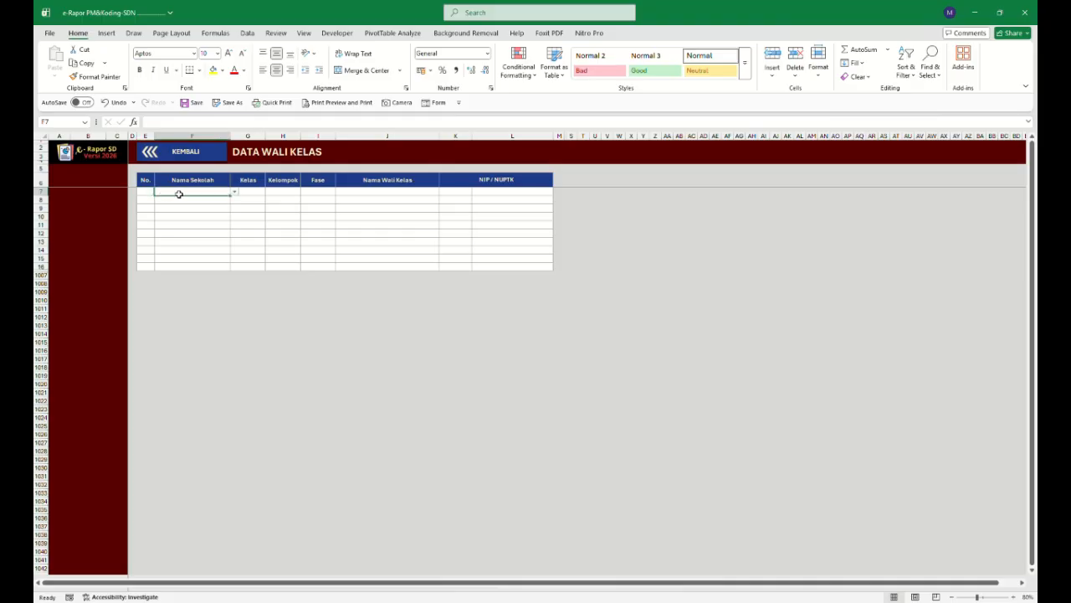
pyautogui.click(235, 192)
pyautogui.click(215, 201)
pyautogui.click(248, 194)
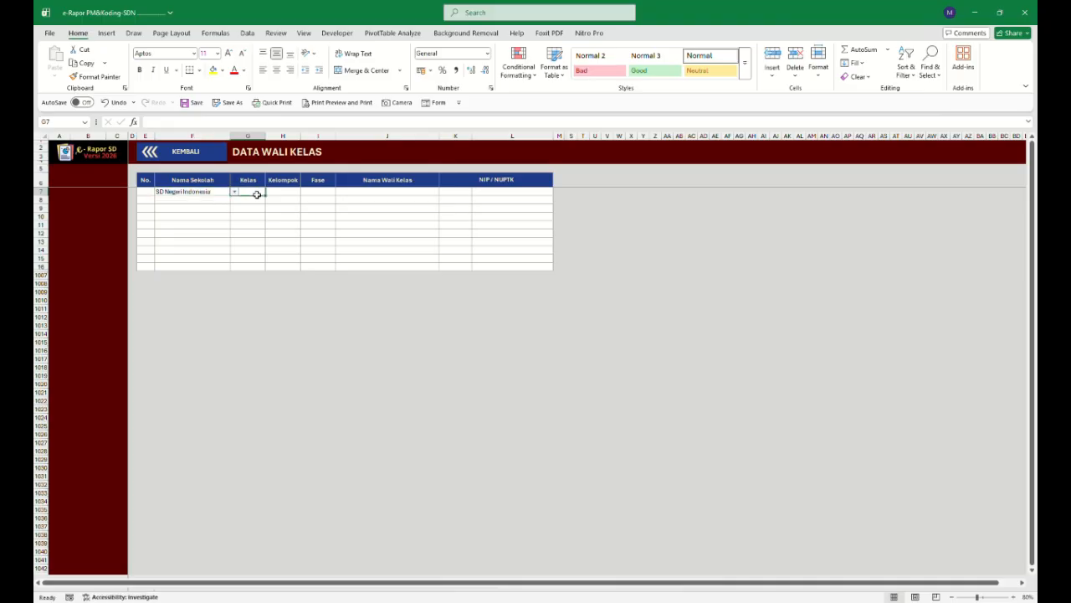
pyautogui.write('5')
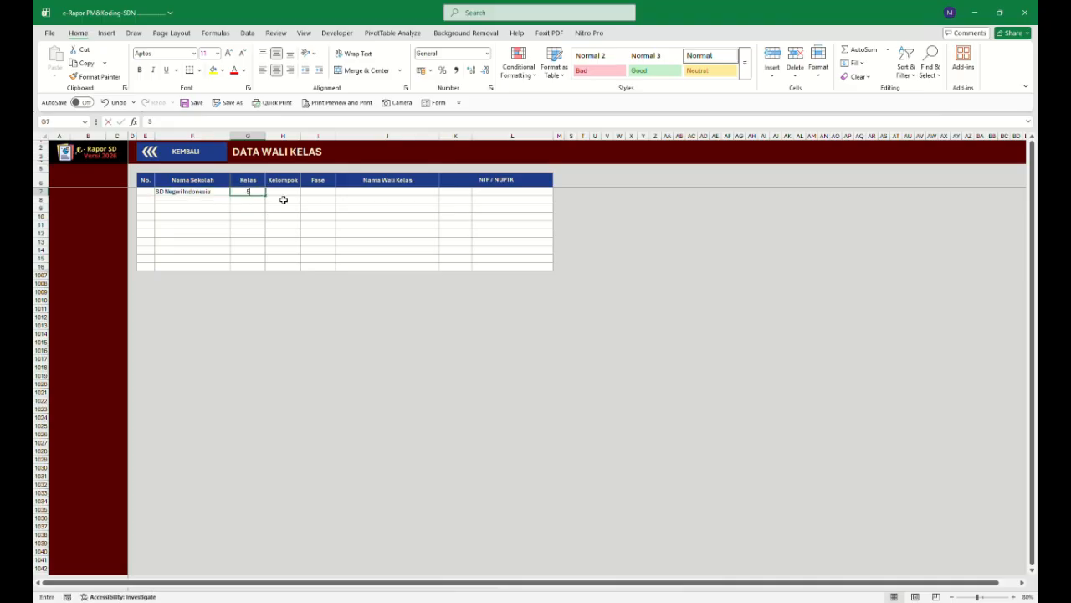
pyautogui.click(292, 195)
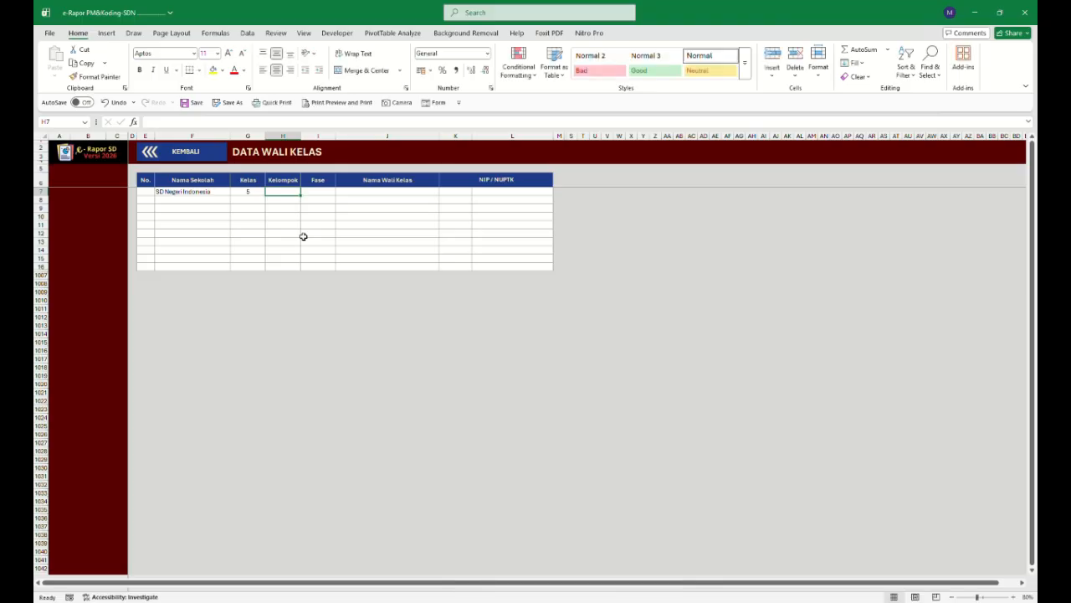
pyautogui.write('a')
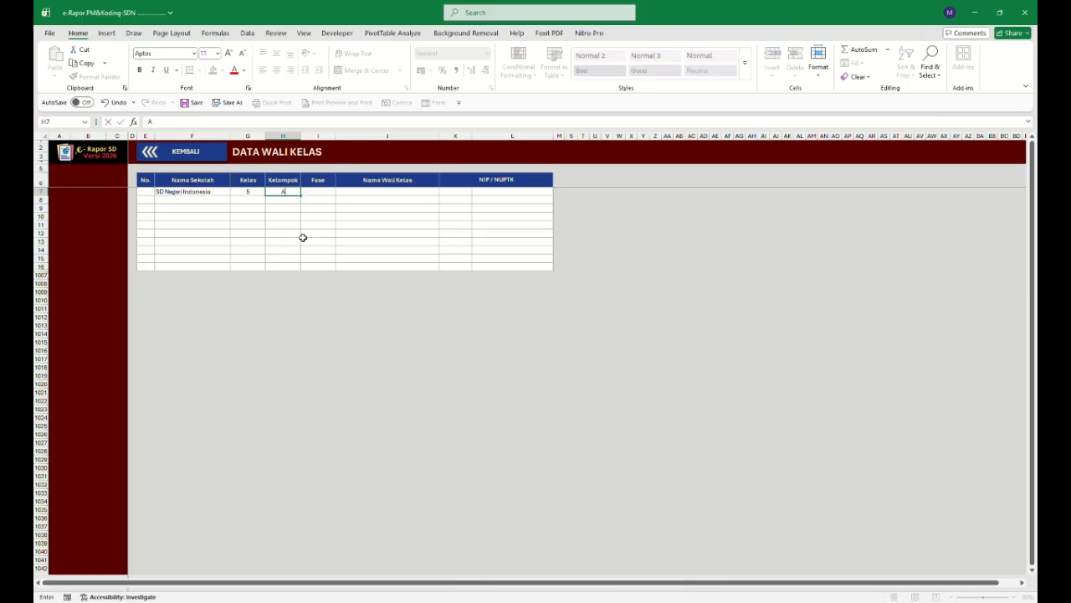
pyautogui.click(301, 235)
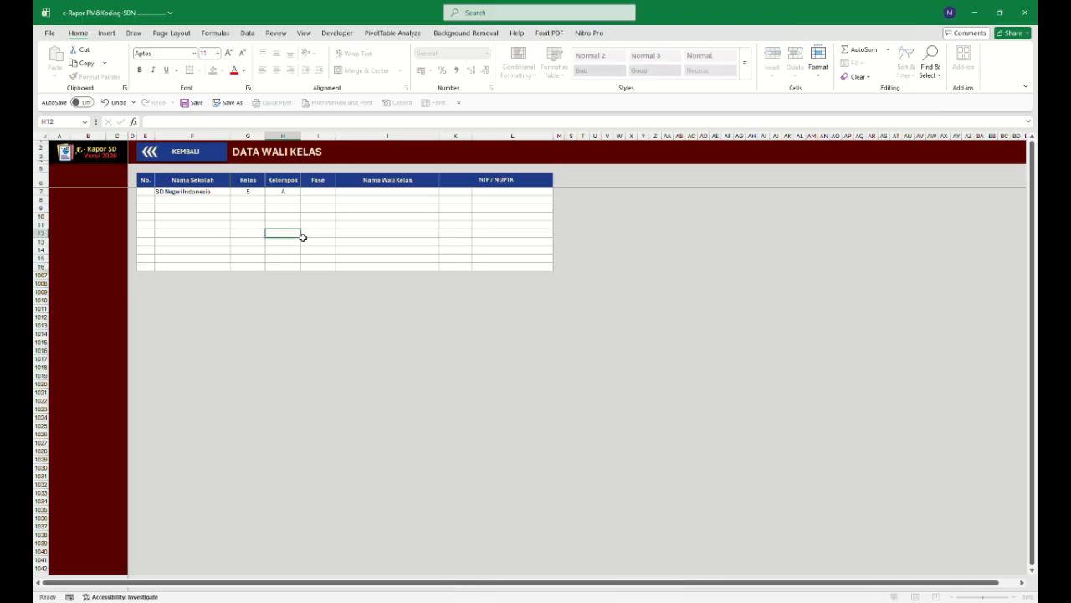
pyautogui.click(294, 193)
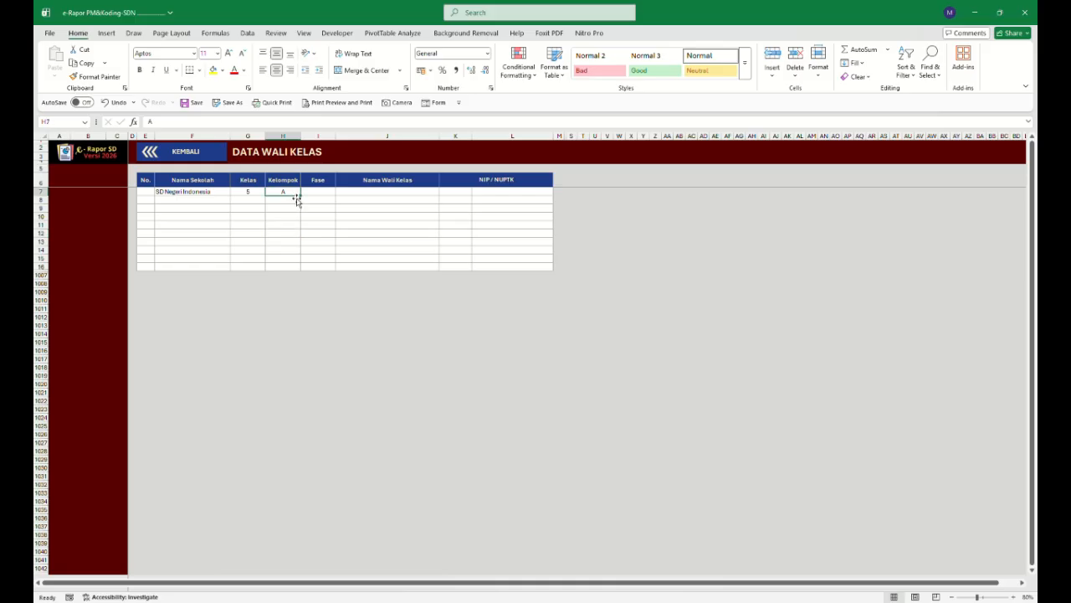
pyautogui.press('Delete')
# Set the first row's Fase to C and enter the homeroom teacher's name with title S.Pd.
pyautogui.click(314, 192)
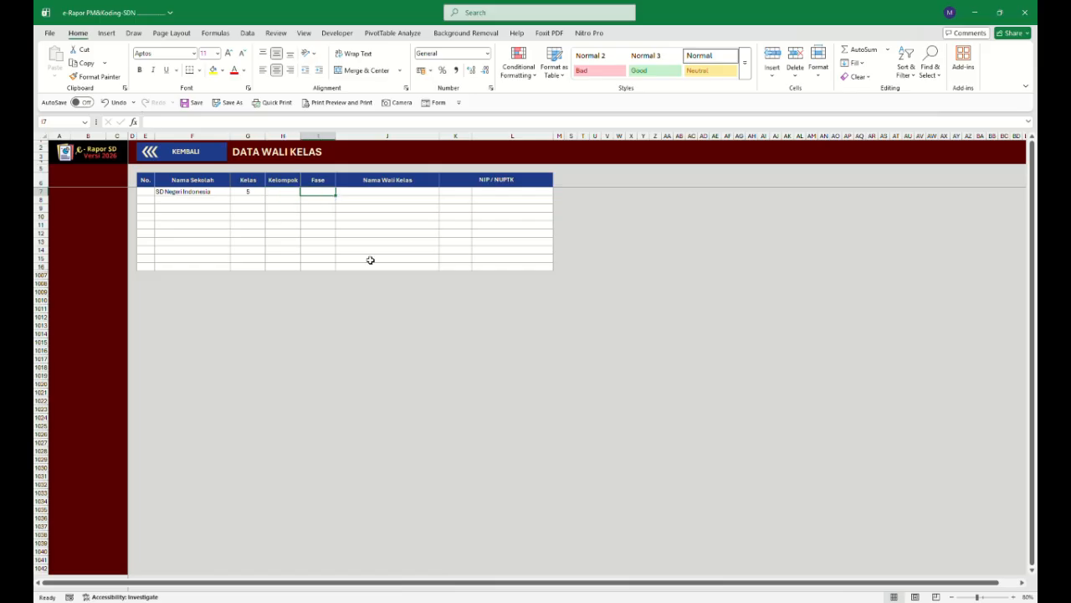
pyautogui.write('C')
pyautogui.click(374, 196)
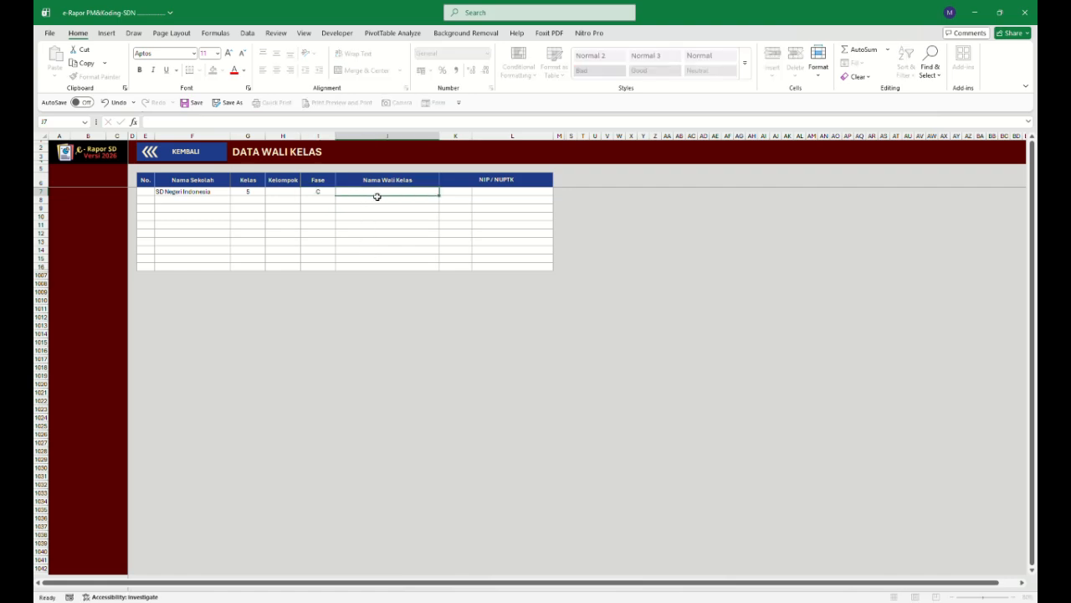
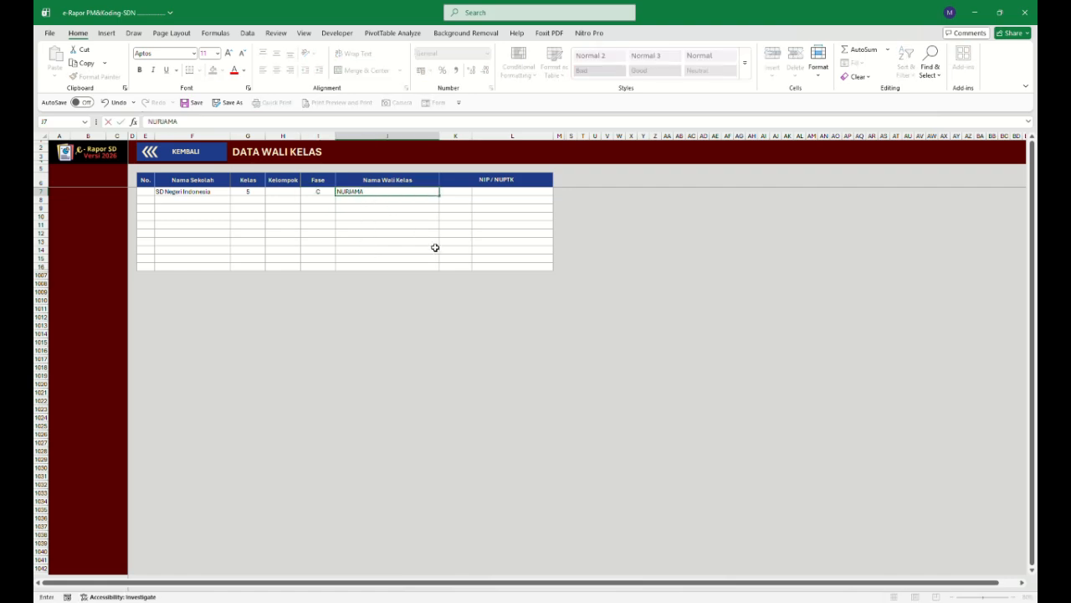
# Choose NIP as the identifier type for the first teacher row and select its number cell.
pyautogui.click(469, 192)
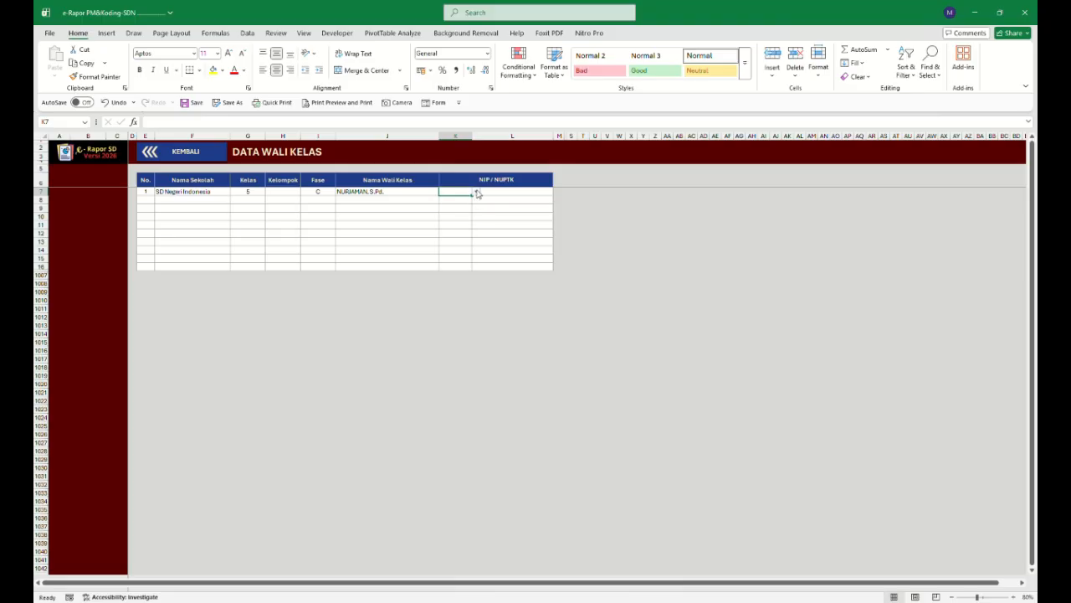
pyautogui.click(494, 193)
pyautogui.click(469, 194)
pyautogui.click(477, 193)
pyautogui.click(462, 208)
pyautogui.click(486, 194)
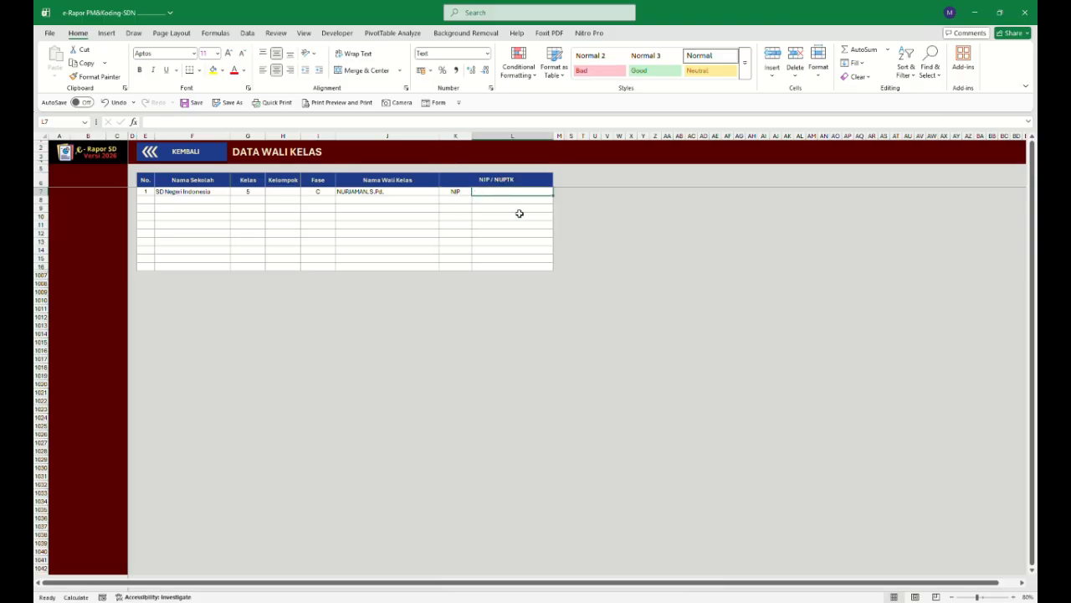
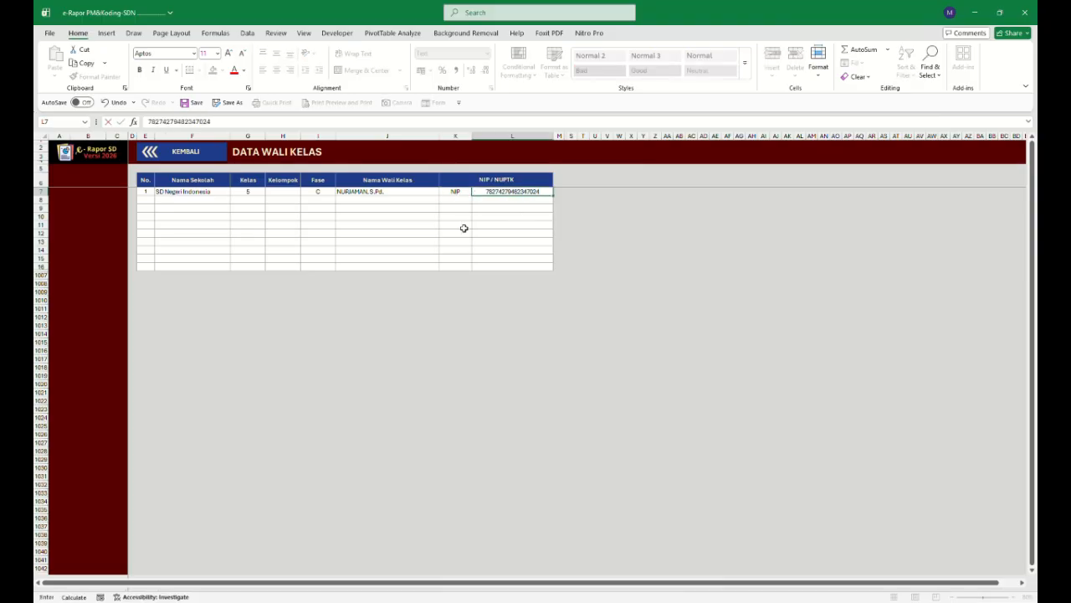
# Enter the homeroom teacher's NIP number in the first row's NIP / NUPTK cell.
pyautogui.click(506, 219)
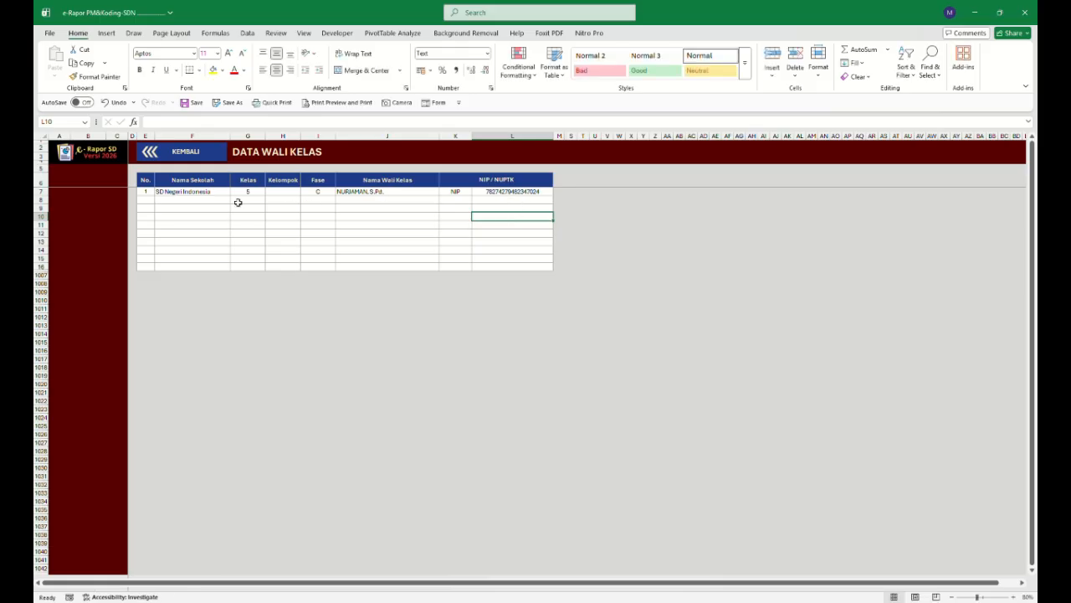
# Return to the main data sheet and check the homeroom class field in the Data Wali Kelas section.
pyautogui.click(203, 154)
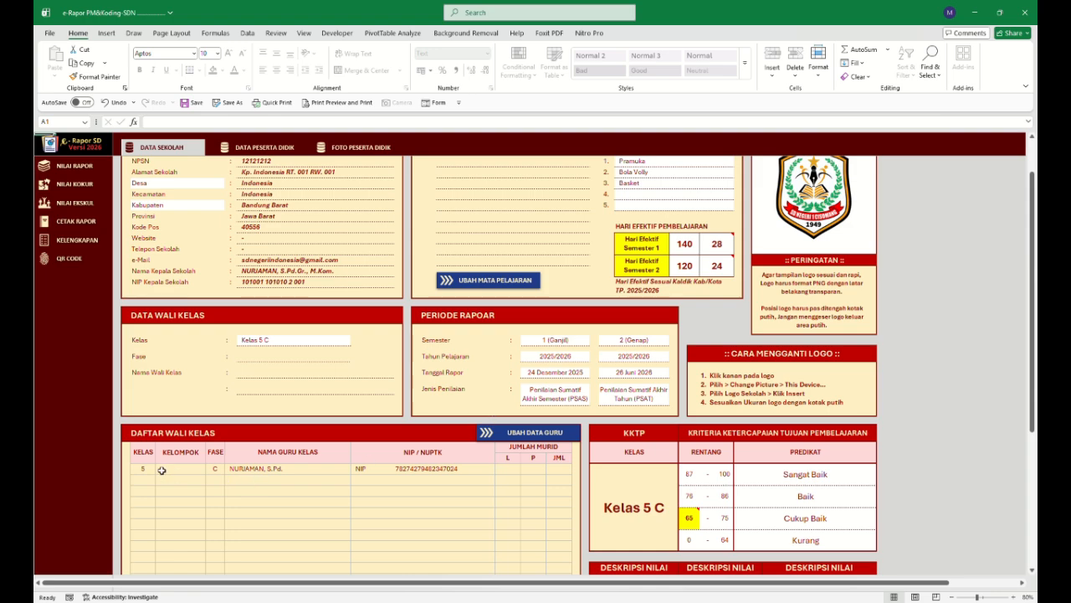
pyautogui.click(338, 345)
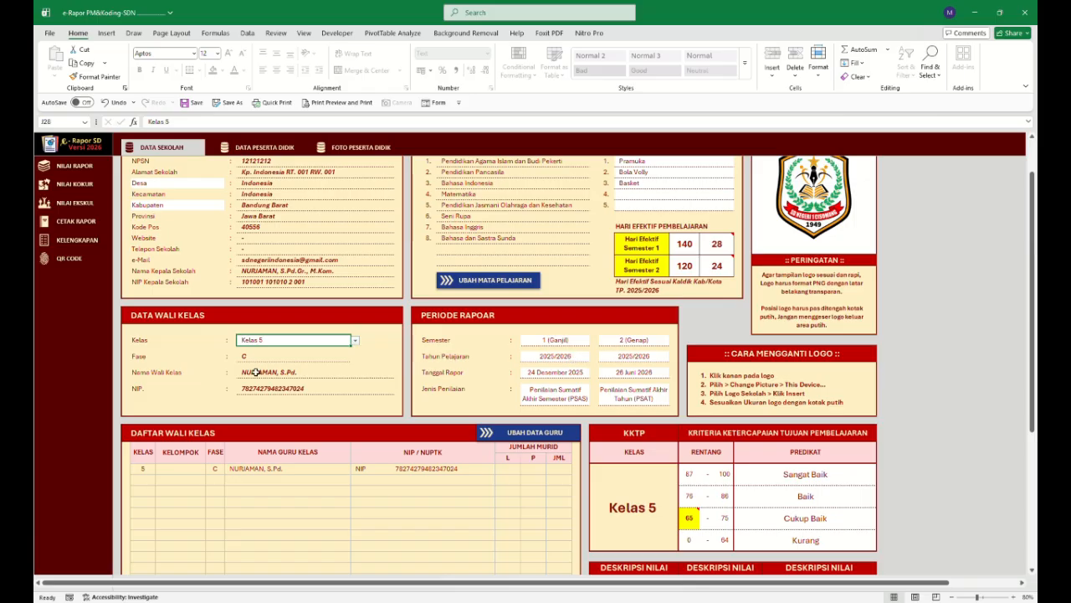
pyautogui.scroll(1, 276, 370)
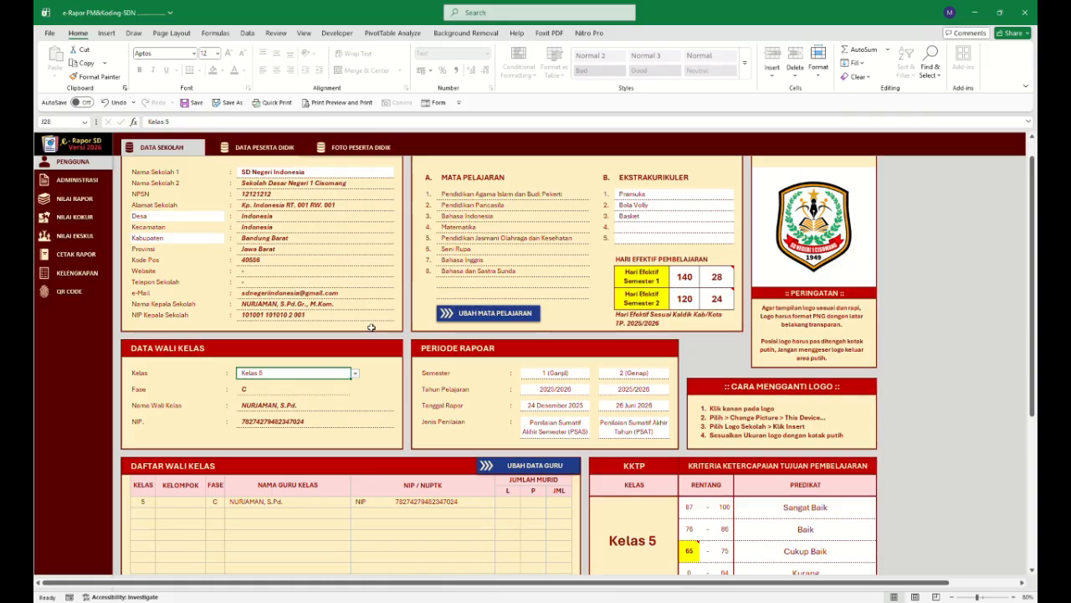
# Clear the homeroom class field and undo the deletion.
pyautogui.click(287, 372)
pyautogui.press('Delete')
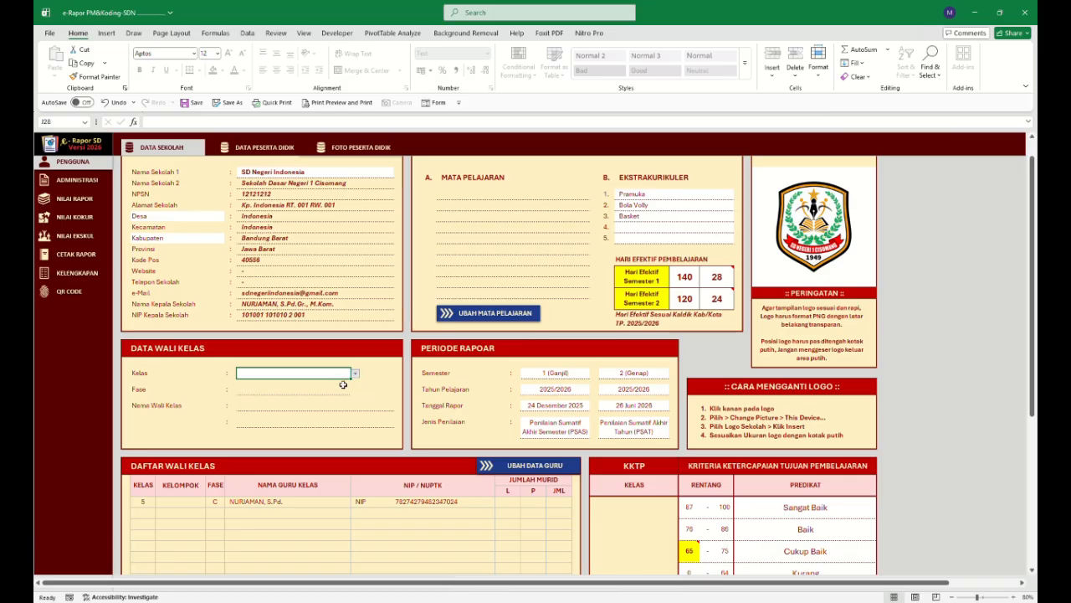
pyautogui.hotkey('ctrl', 'z')
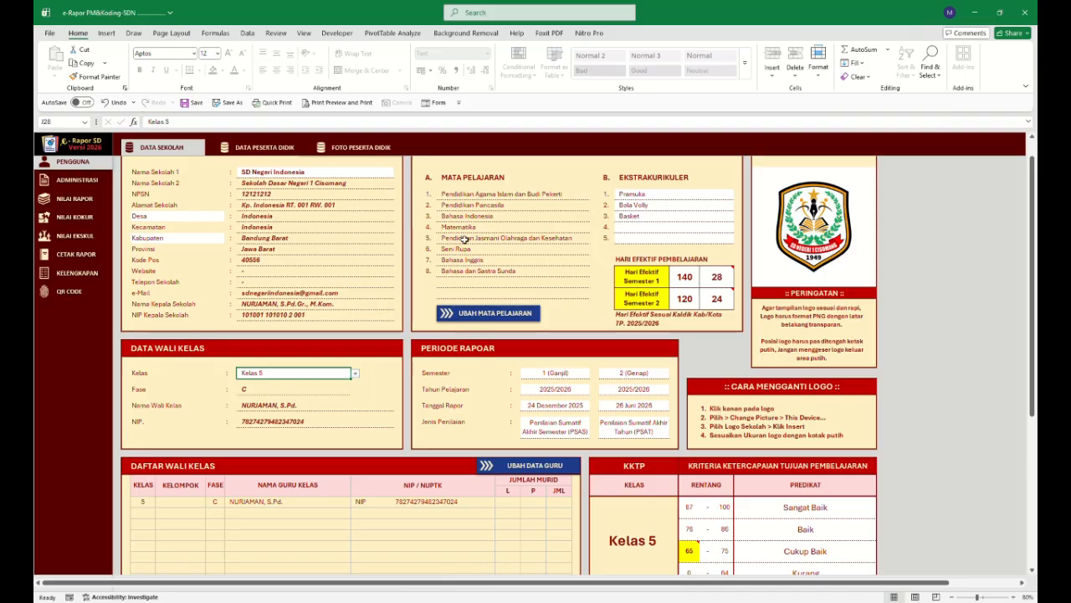
# Open the Kelas 5 curriculum structure sheet to review it, then go back to the main data sheet.
pyautogui.click(488, 315)
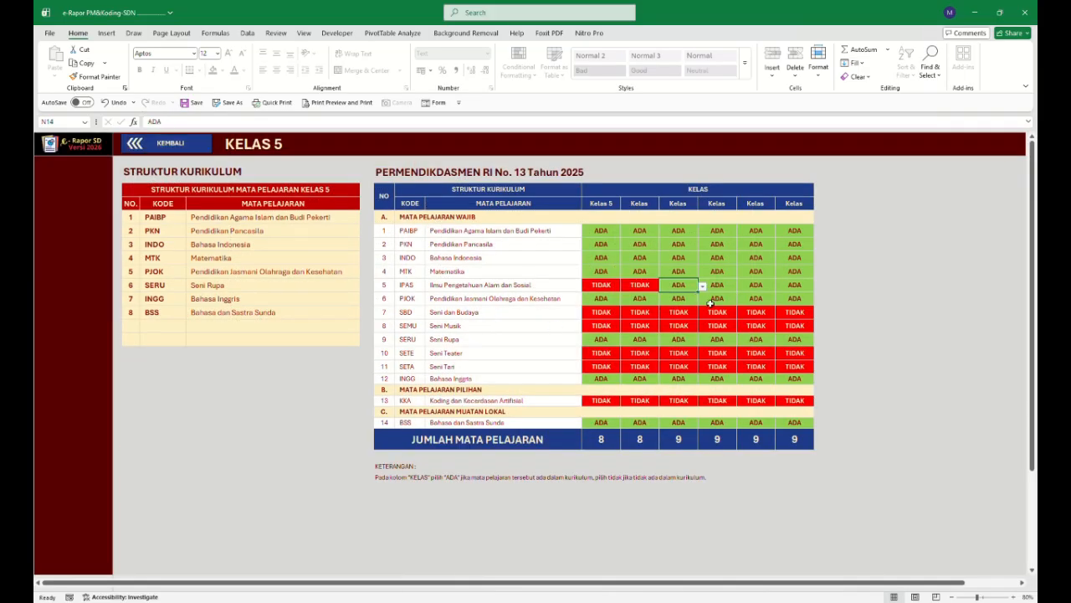
pyautogui.click(196, 145)
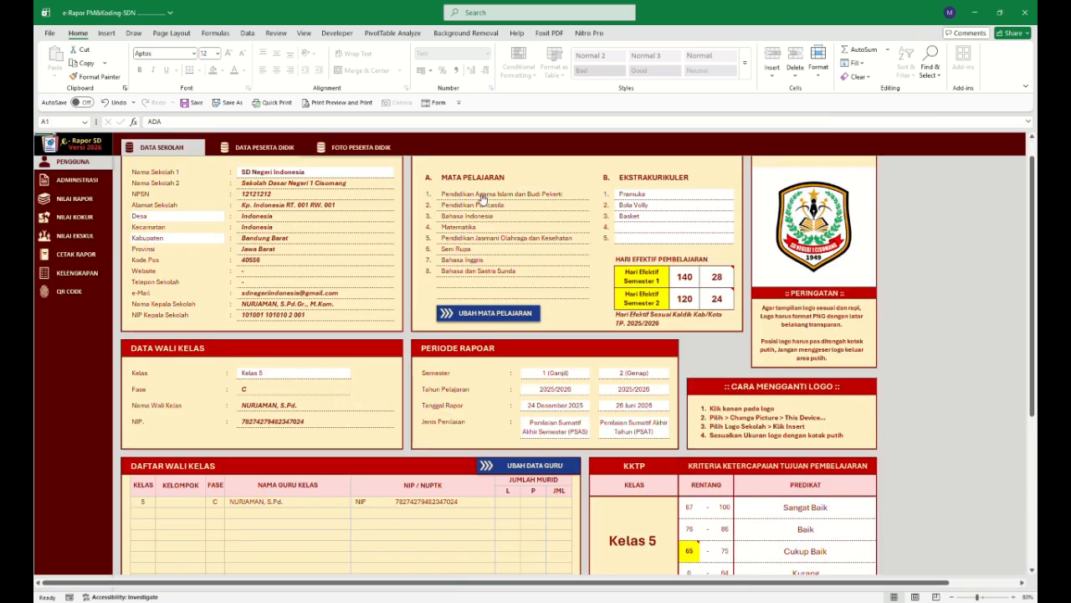
pyautogui.scroll(-1, 588, 361)
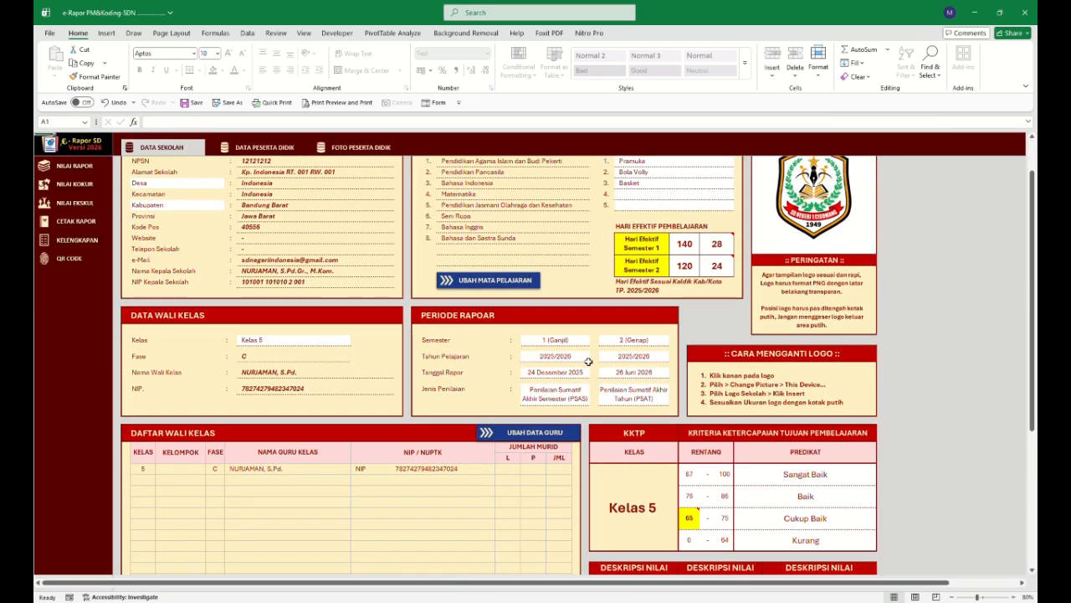
# Review the report period fields: semester, school year, report date and assessment type.
pyautogui.click(569, 343)
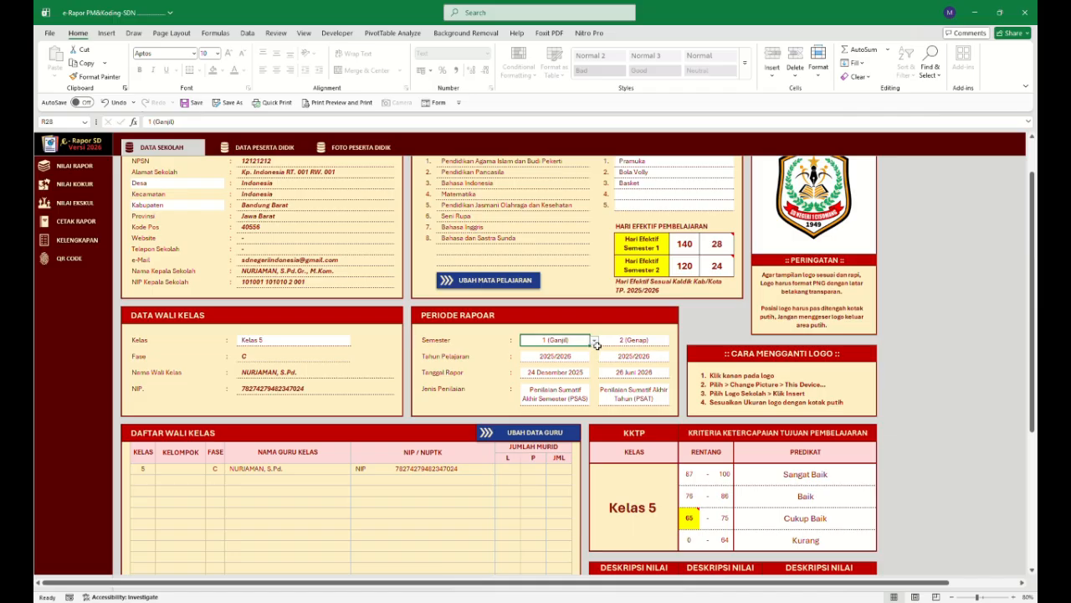
pyautogui.click(578, 358)
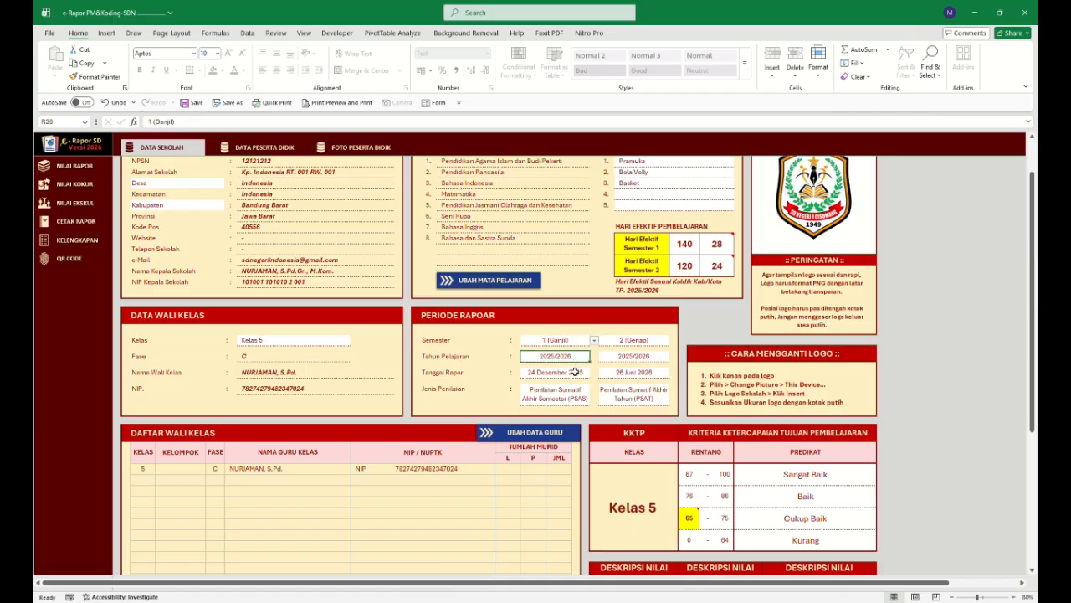
pyautogui.click(573, 374)
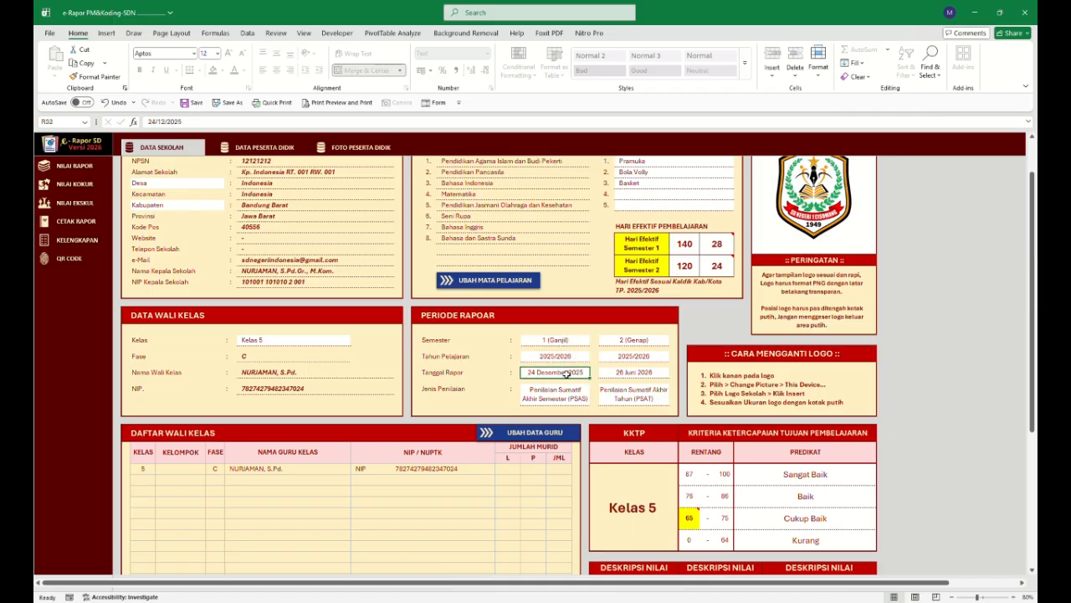
pyautogui.click(568, 400)
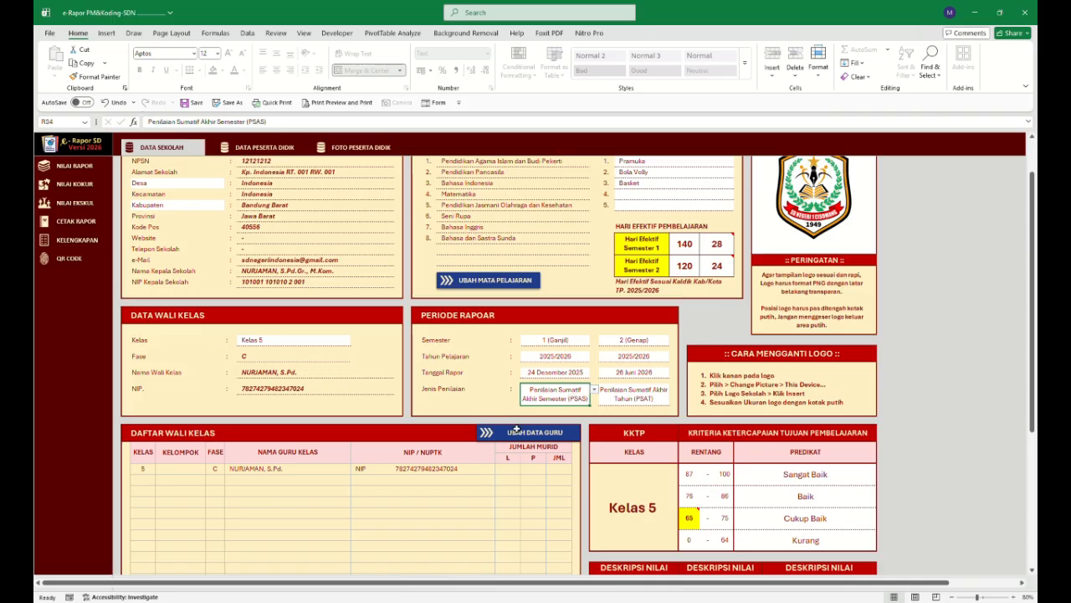
pyautogui.scroll(-3, 516, 429)
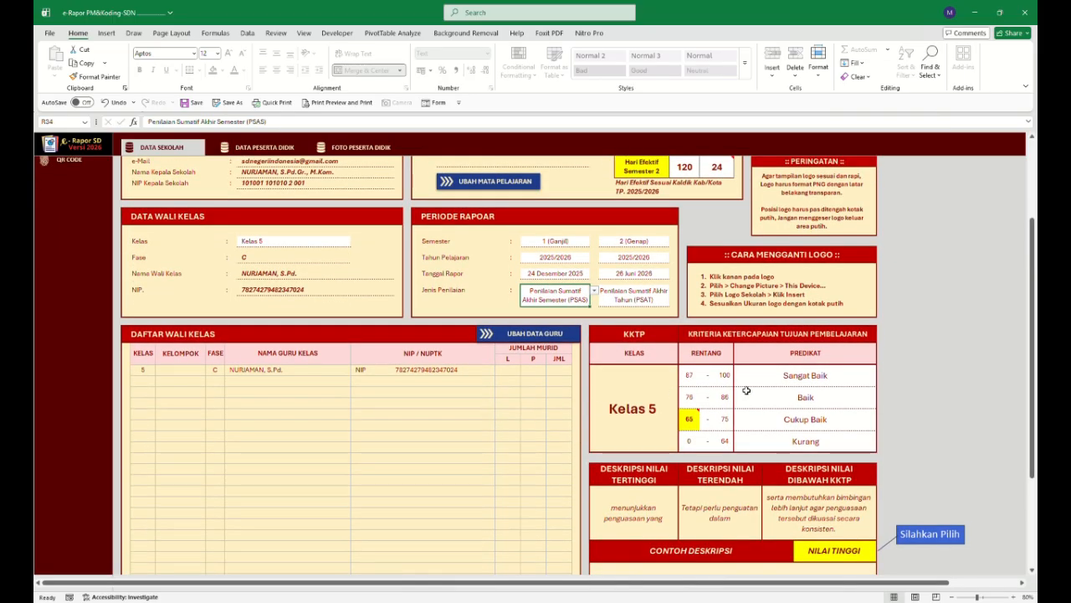
# Set the Kelas 5 KKTP minimum passing score to 70.
pyautogui.click(695, 379)
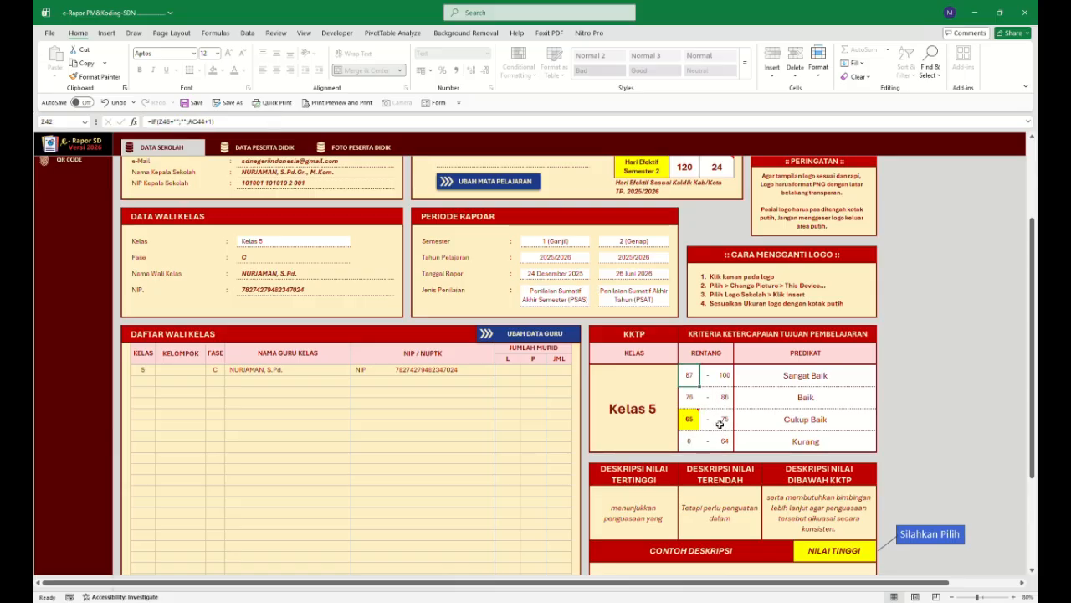
pyautogui.click(691, 420)
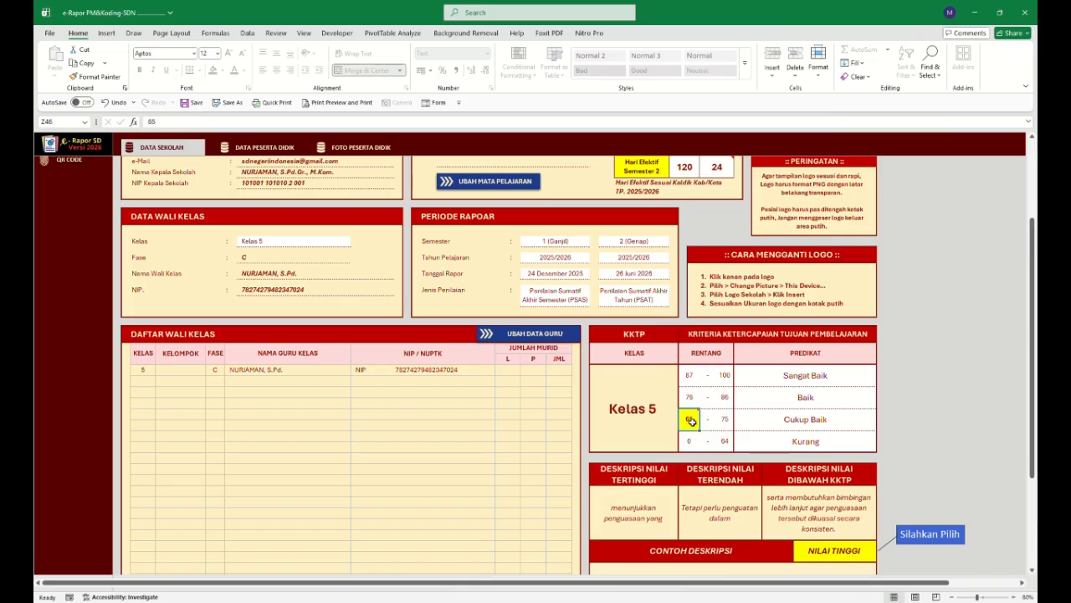
pyautogui.moveTo(695, 423)
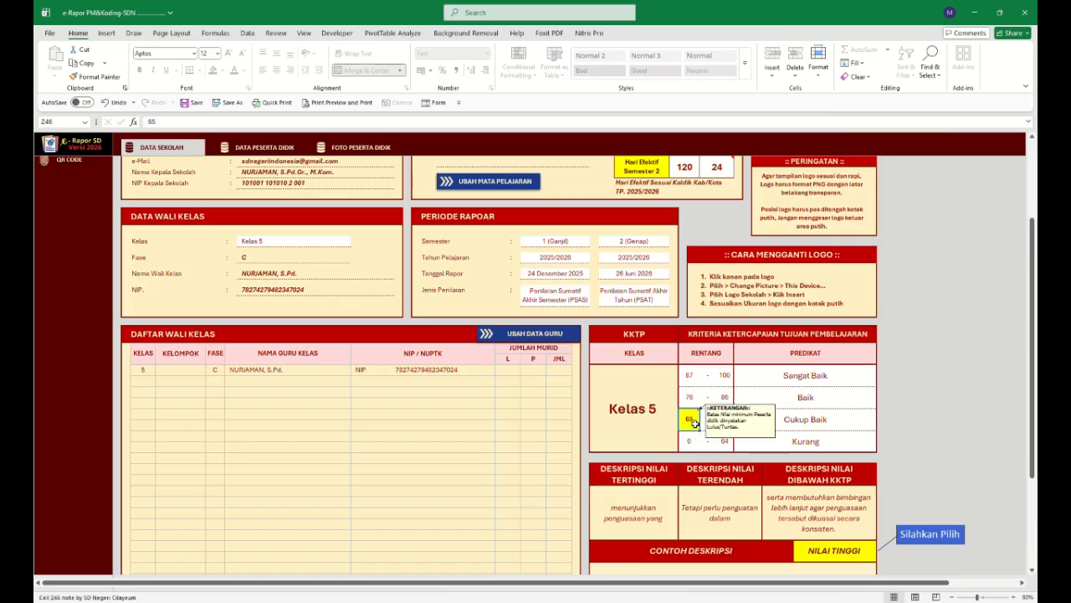
pyautogui.doubleClick(690, 421)
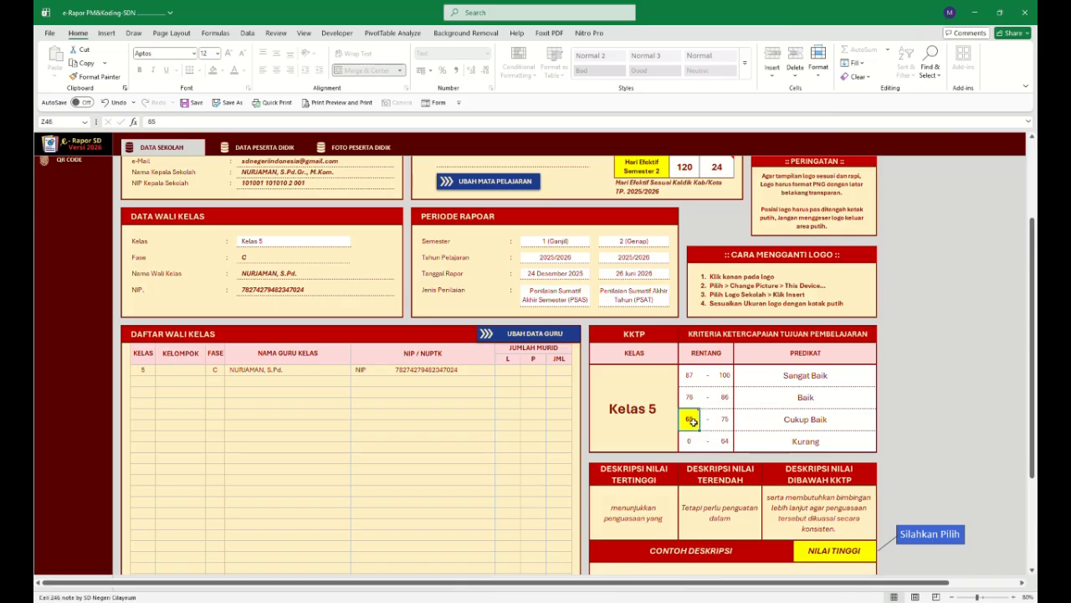
pyautogui.press('BackSpace')
pyautogui.press('BackSpace')
pyautogui.write('70')
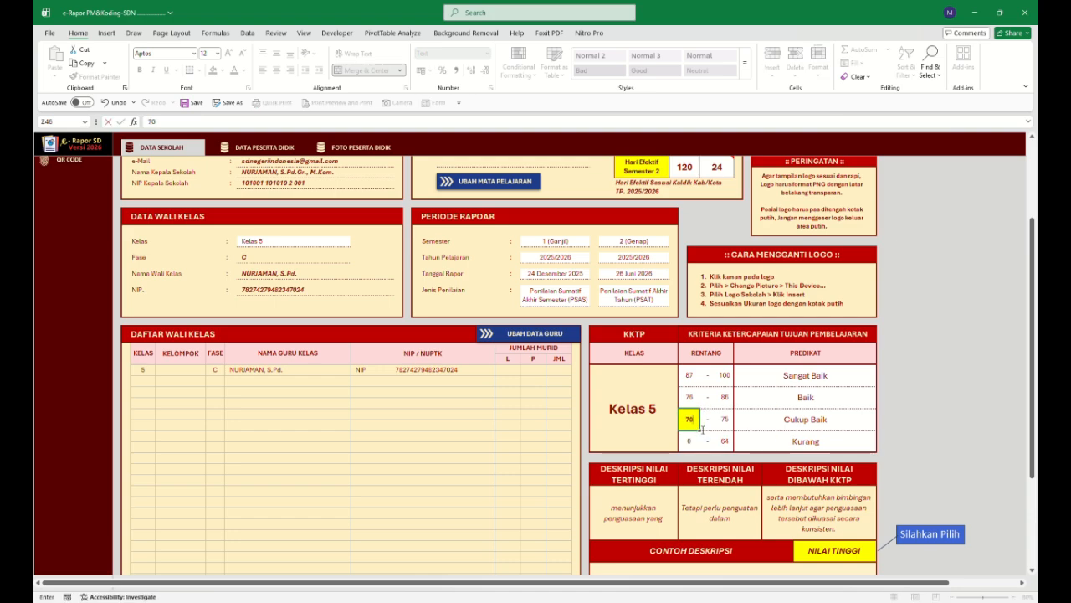
pyautogui.click(785, 416)
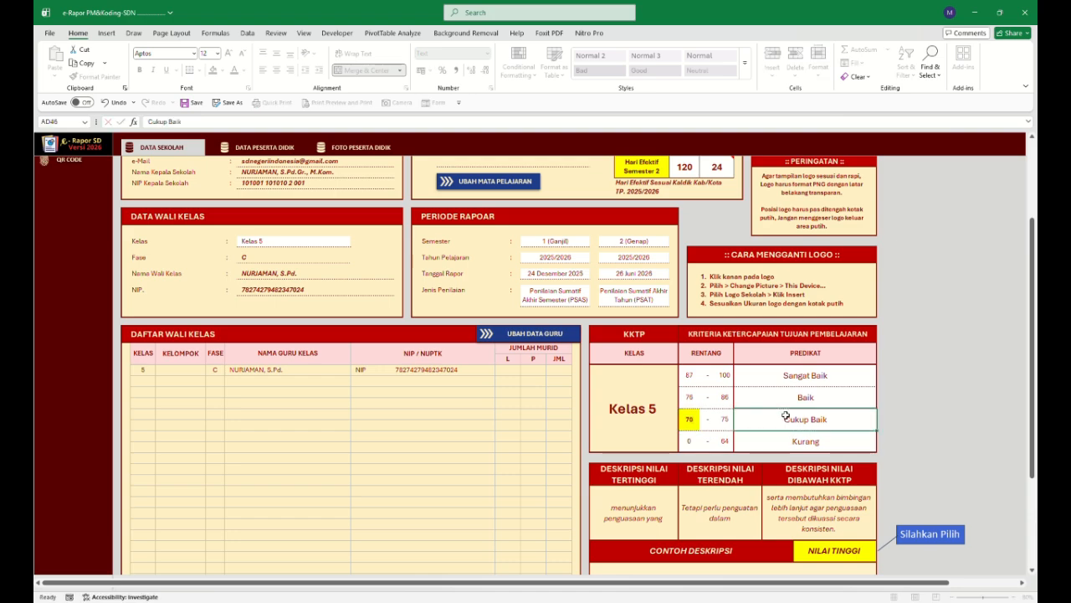
# Set the Kelas 5 KKTP minimum passing score to 60.
pyautogui.click(689, 418)
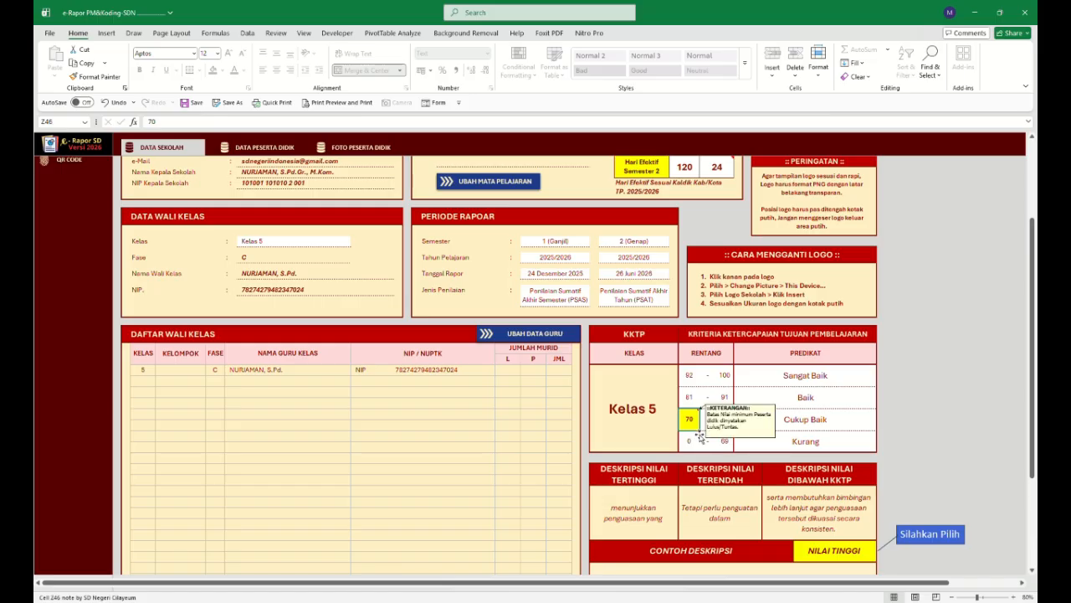
pyautogui.write('60')
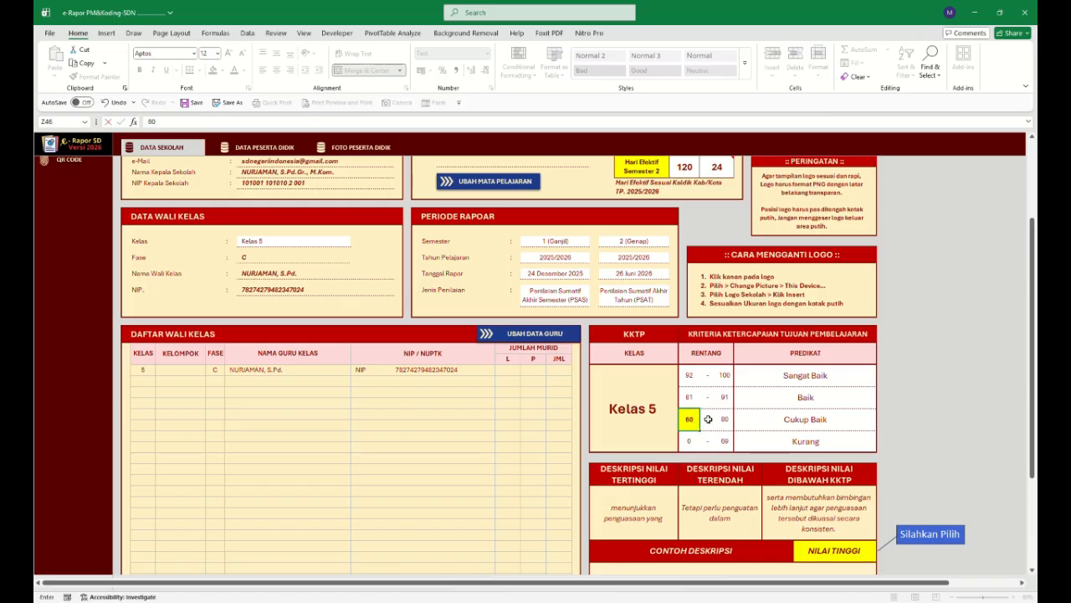
pyautogui.press('Return')
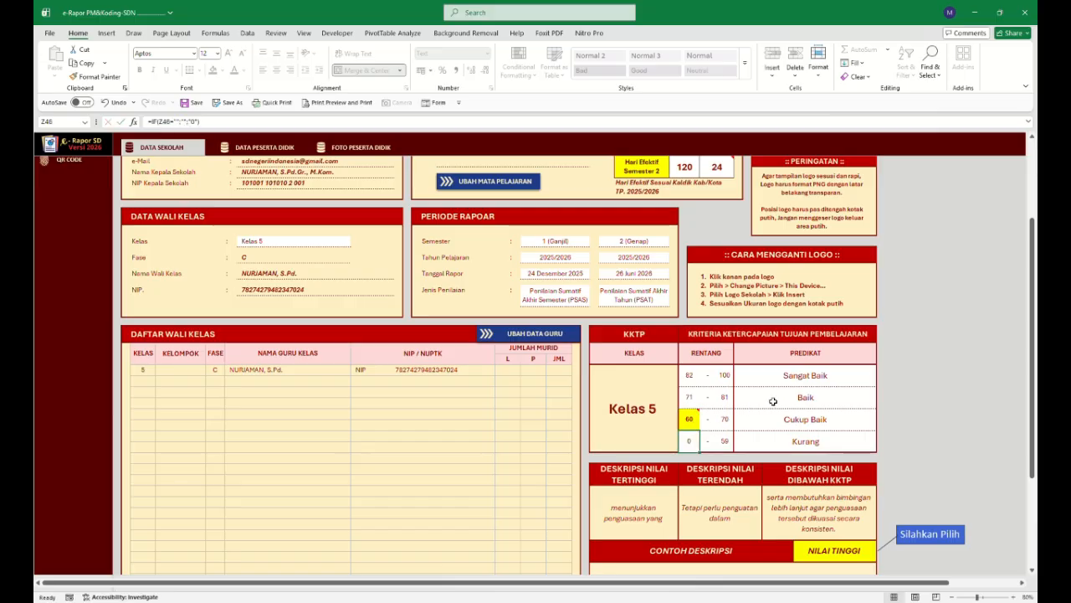
pyautogui.click(691, 418)
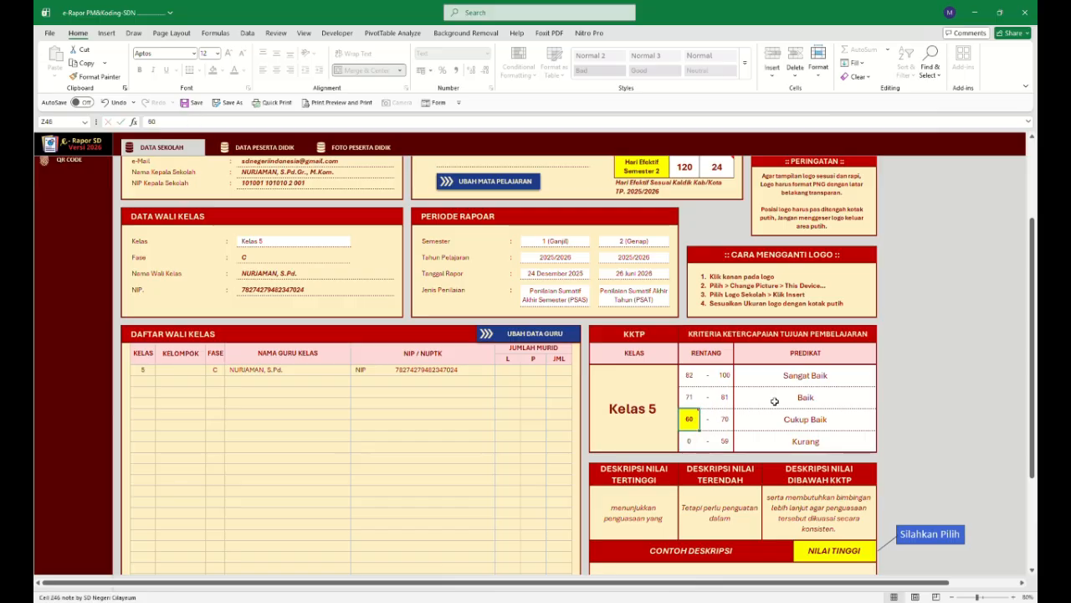
pyautogui.click(775, 401)
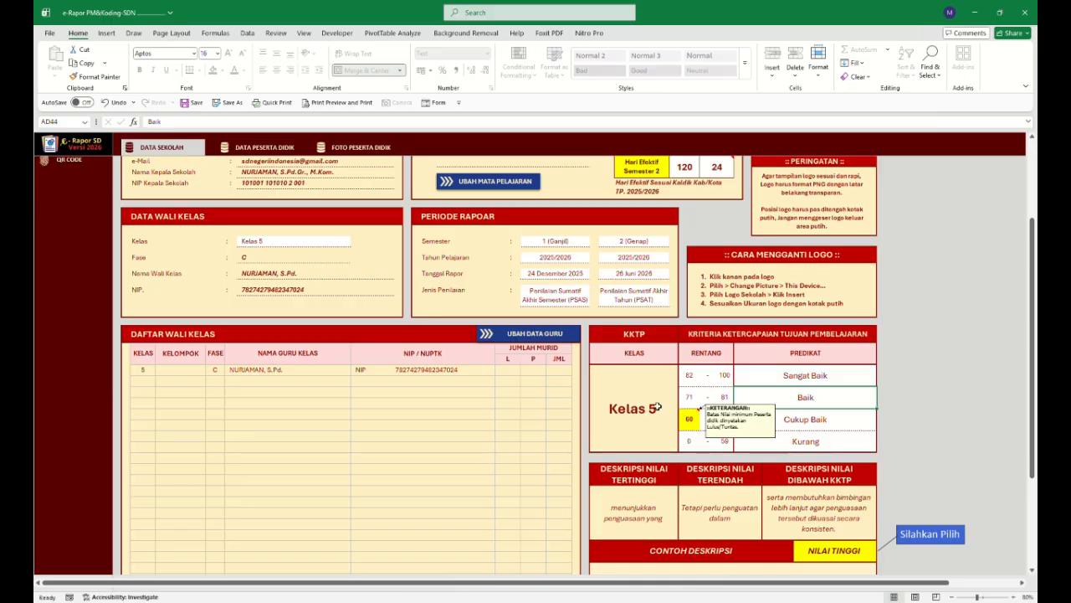
# Open the Administrasi learning objectives sheet and review the objectives listed per class, semester and subject.
pyautogui.scroll(5, 563, 390)
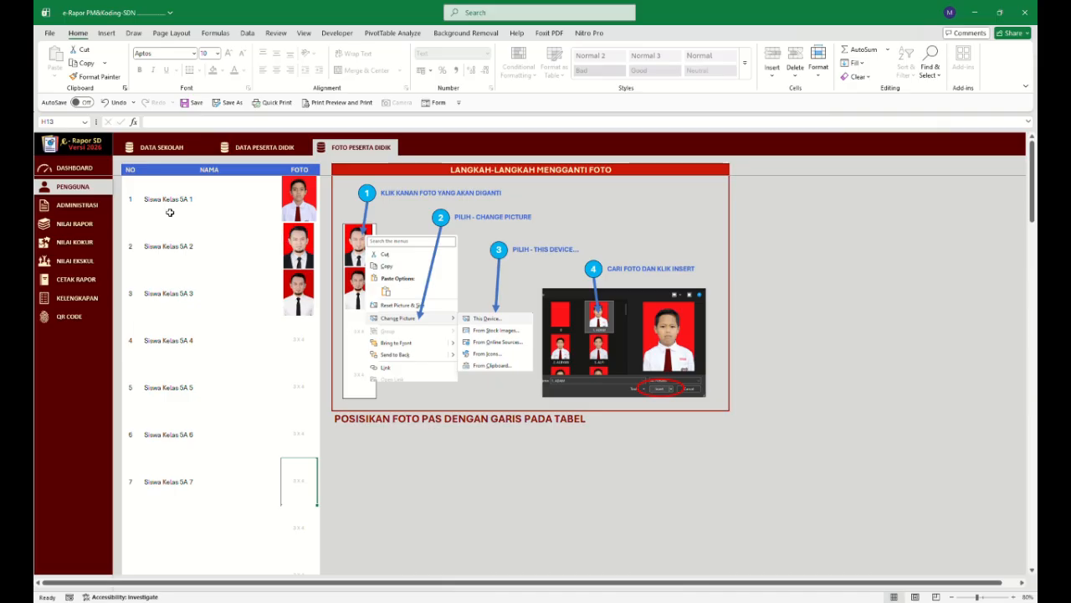
pyautogui.click(77, 205)
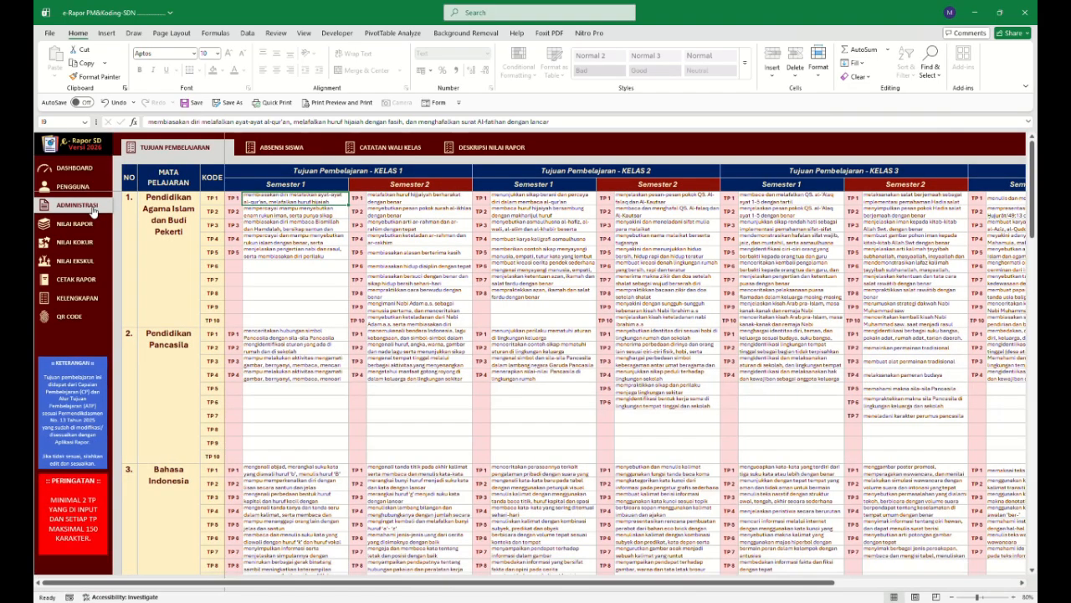
pyautogui.click(293, 239)
pyautogui.click(449, 286)
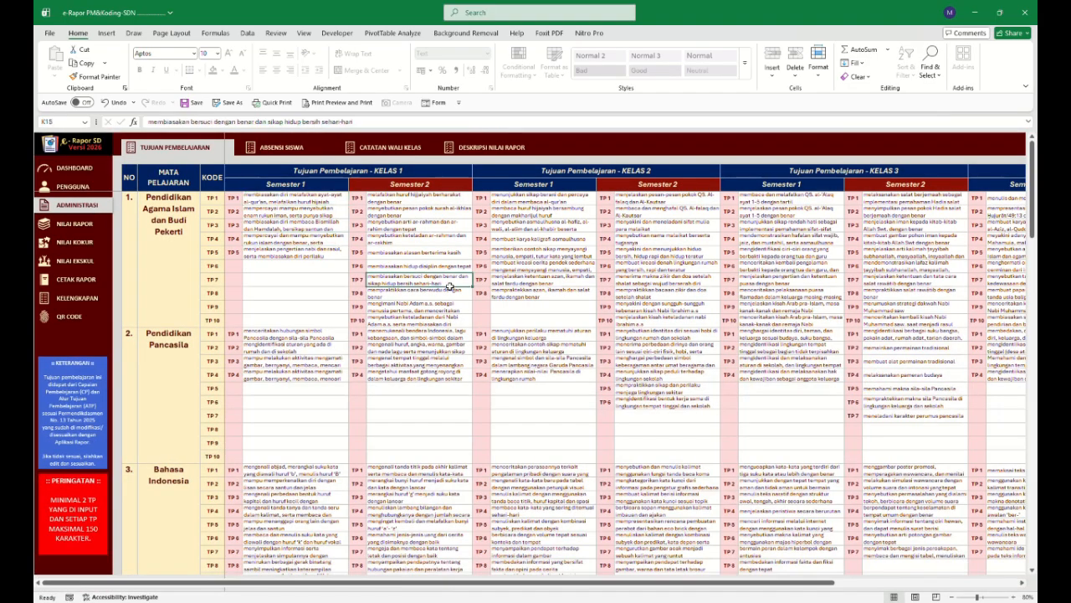
pyautogui.moveTo(502, 582); pyautogui.dragTo(826, 589)
pyautogui.scroll(-5, 611, 438)
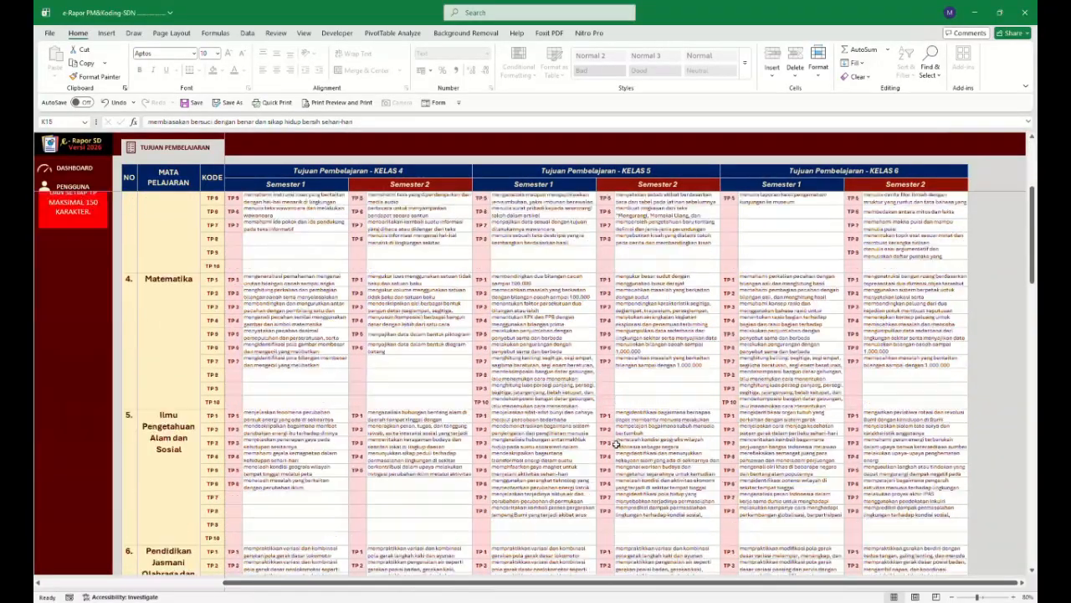
pyautogui.scroll(5, 611, 438)
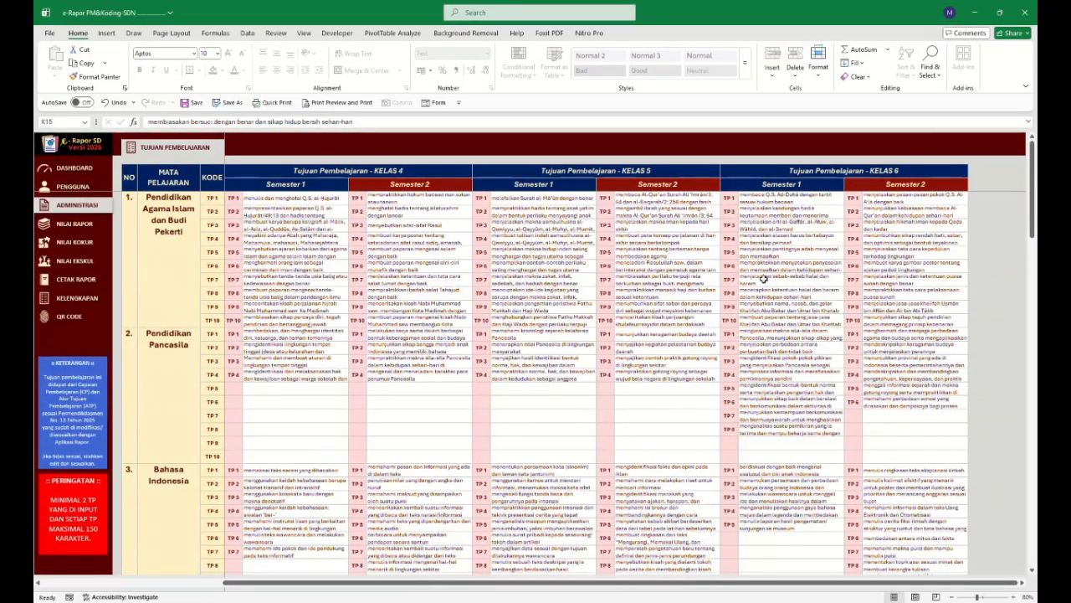
pyautogui.moveTo(725, 582); pyautogui.dragTo(424, 579)
pyautogui.click(385, 572)
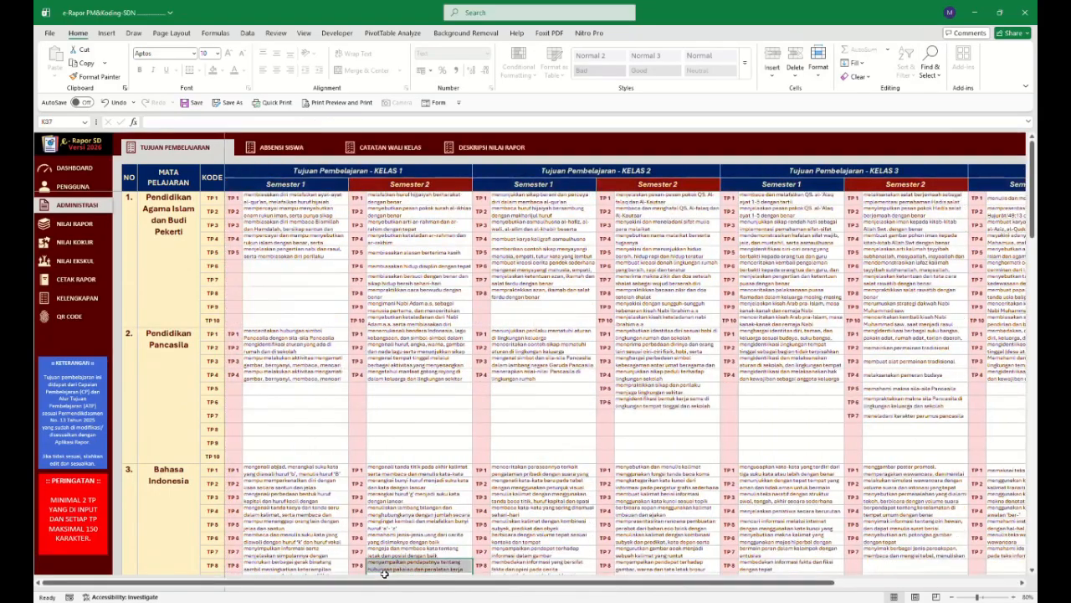
pyautogui.click(420, 362)
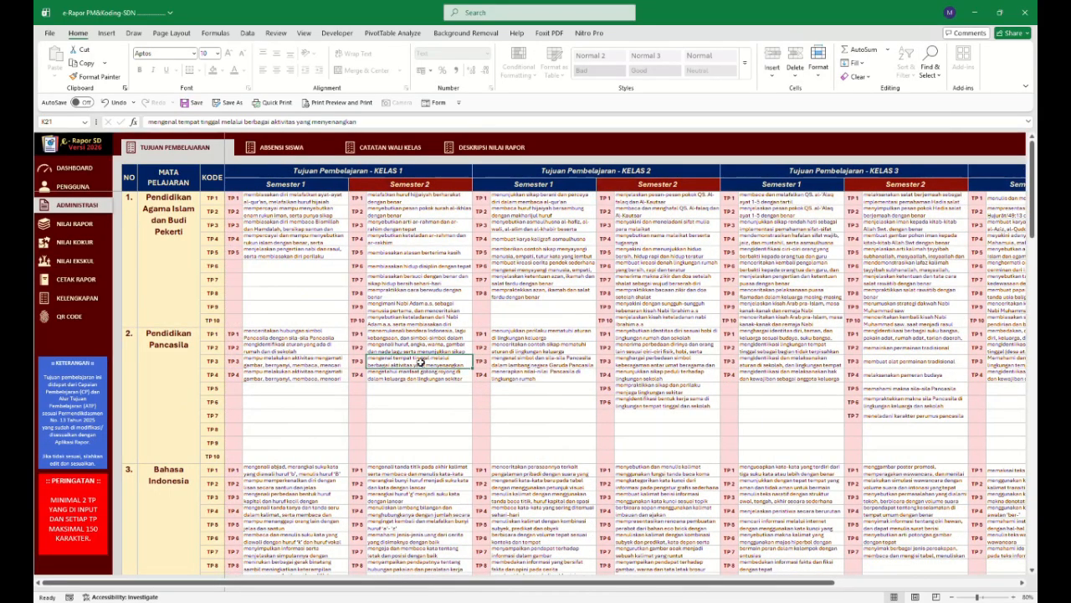
pyautogui.click(315, 226)
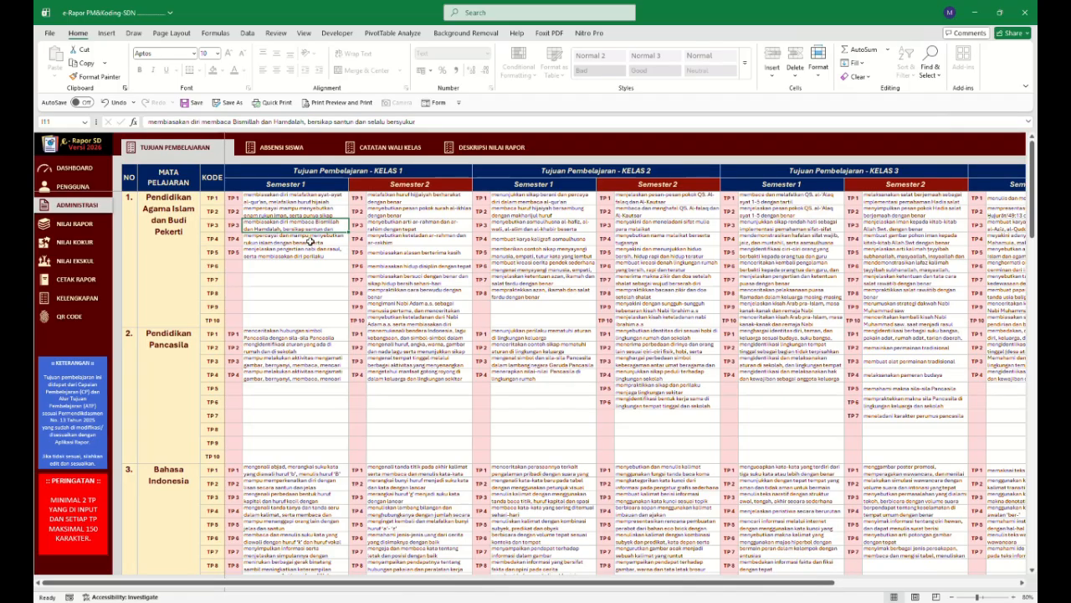
pyautogui.scroll(-18, 181, 339)
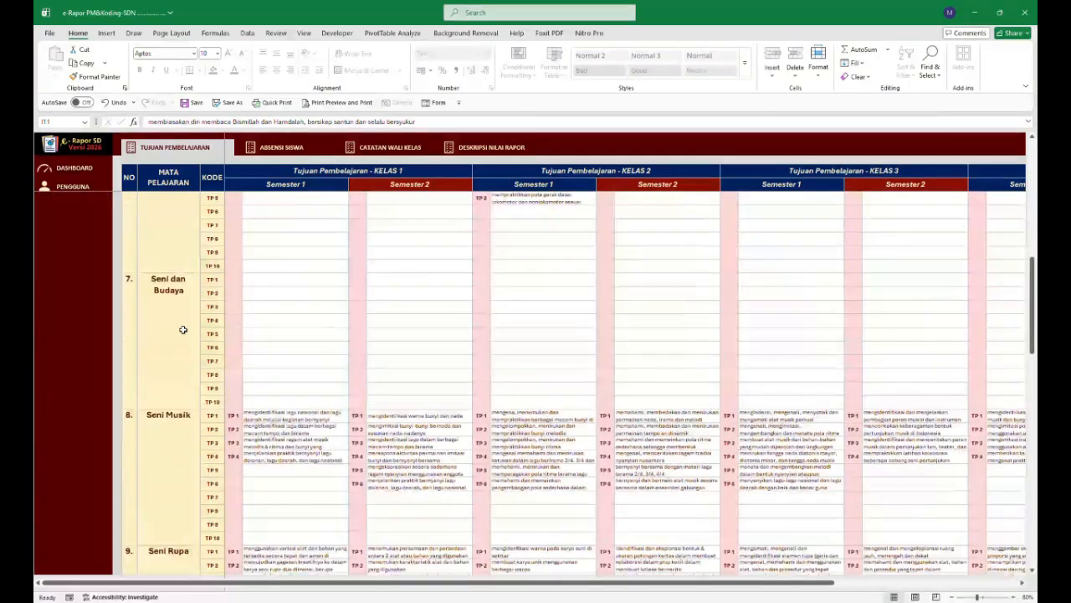
# Open the Absensi Siswa sheet and clear the stray absence values below the semester 1 student rows.
pyautogui.scroll(-17, 183, 330)
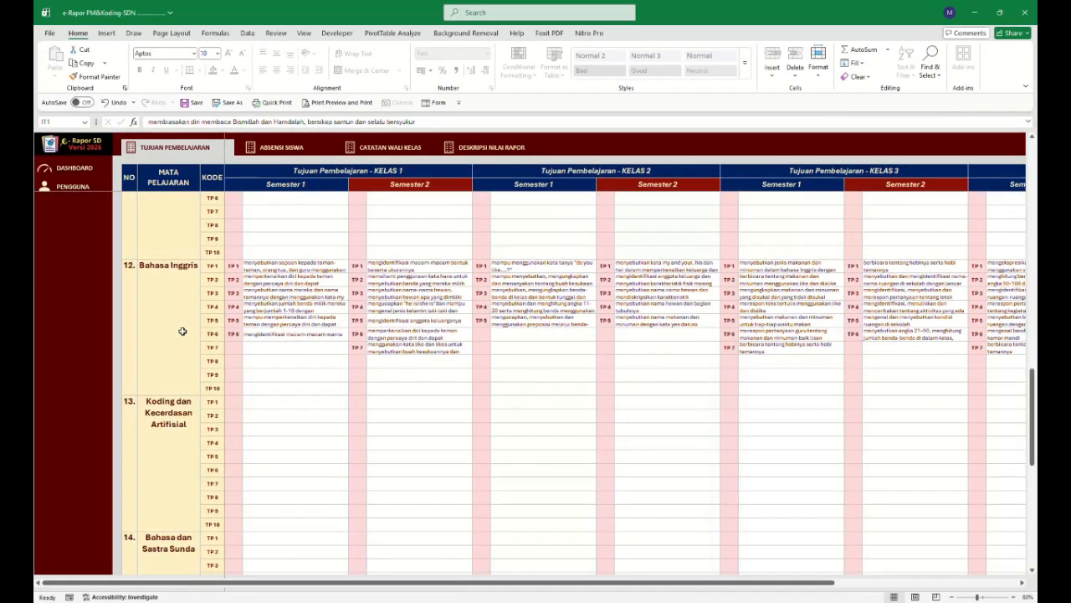
pyautogui.scroll(-5, 182, 331)
pyautogui.scroll(20, 176, 366)
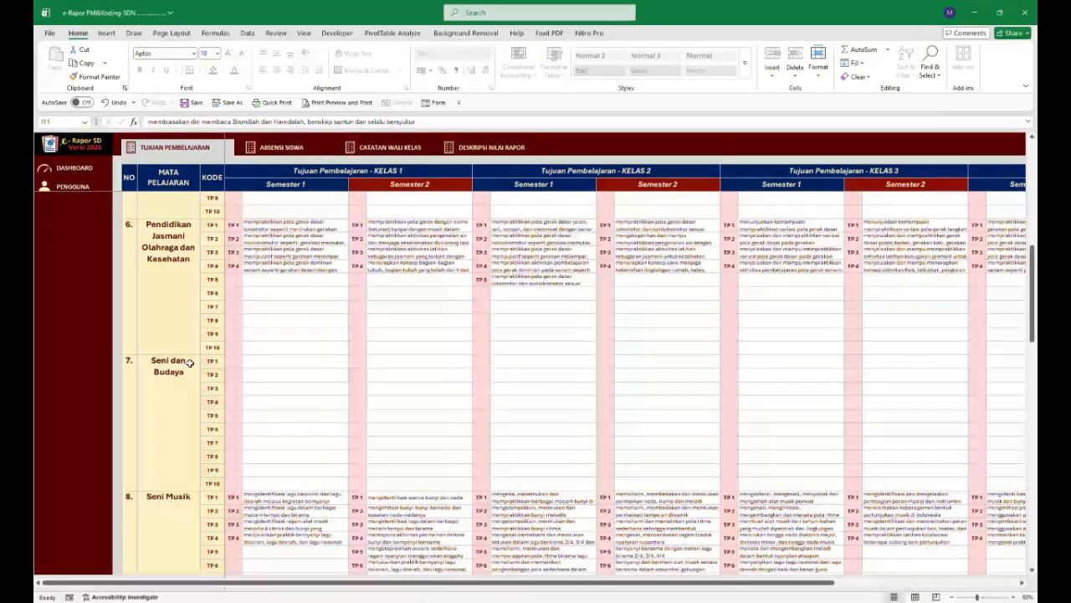
pyautogui.scroll(15, 190, 363)
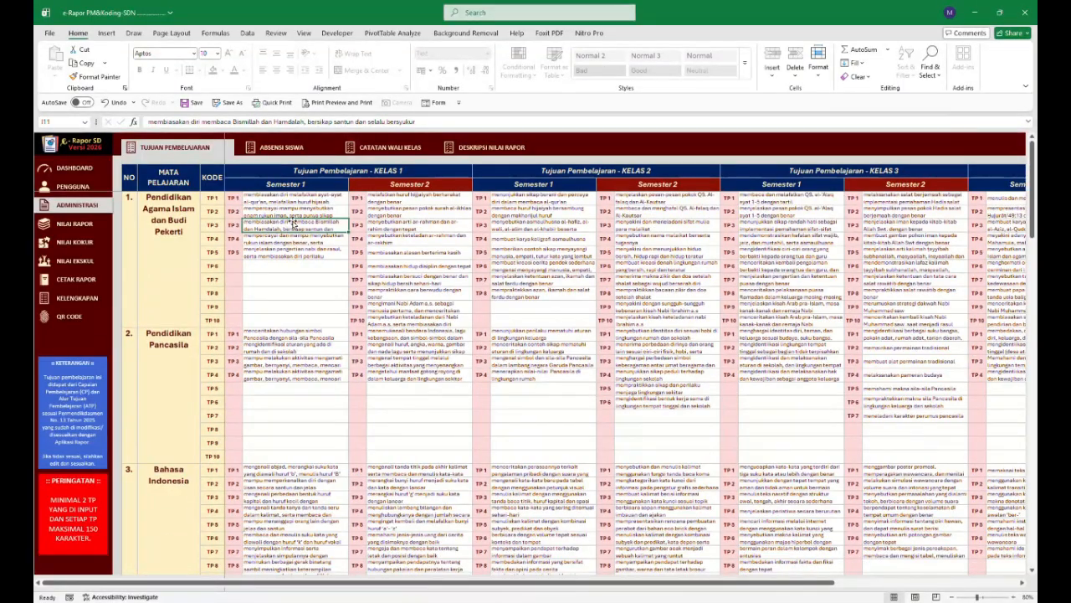
pyautogui.click(282, 148)
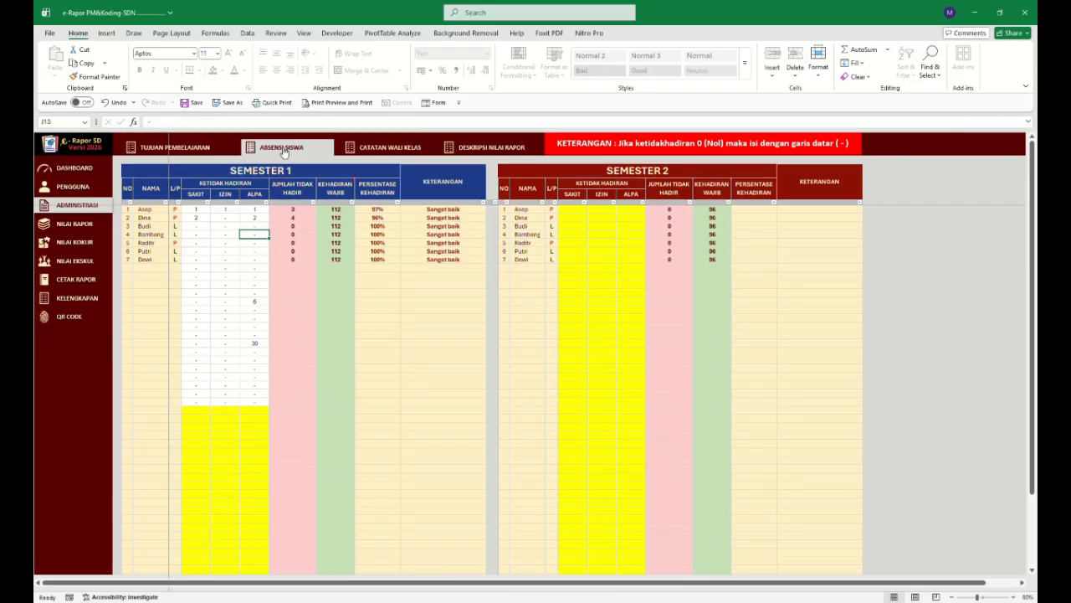
pyautogui.moveTo(195, 268); pyautogui.dragTo(256, 401)
pyautogui.press('Delete')
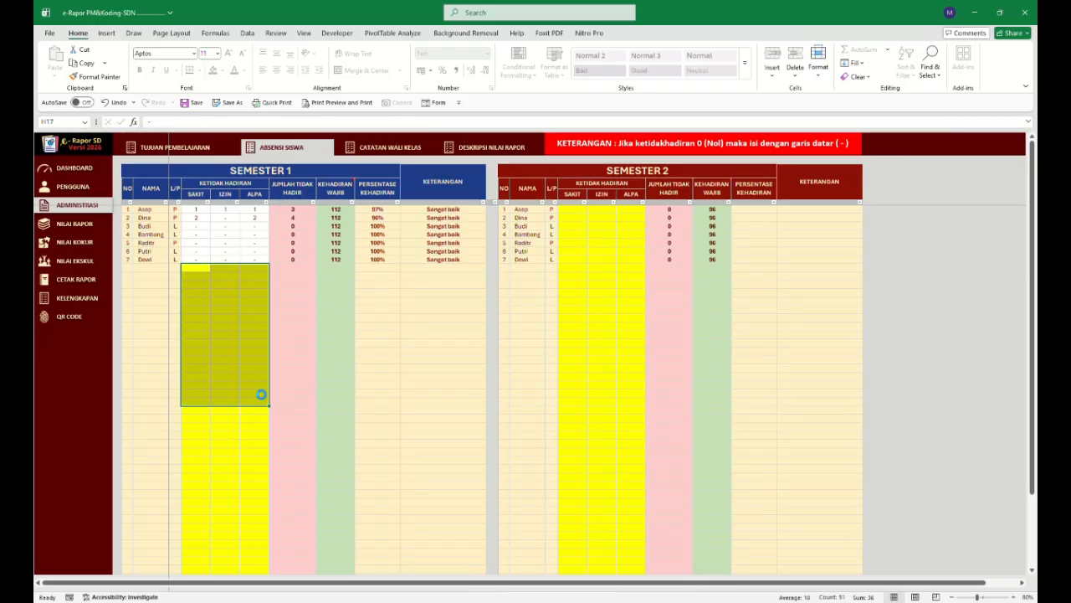
# Inspect the semester 1 attendance entries and the effective school days on the school data sheet.
pyautogui.click(236, 302)
pyautogui.click(201, 209)
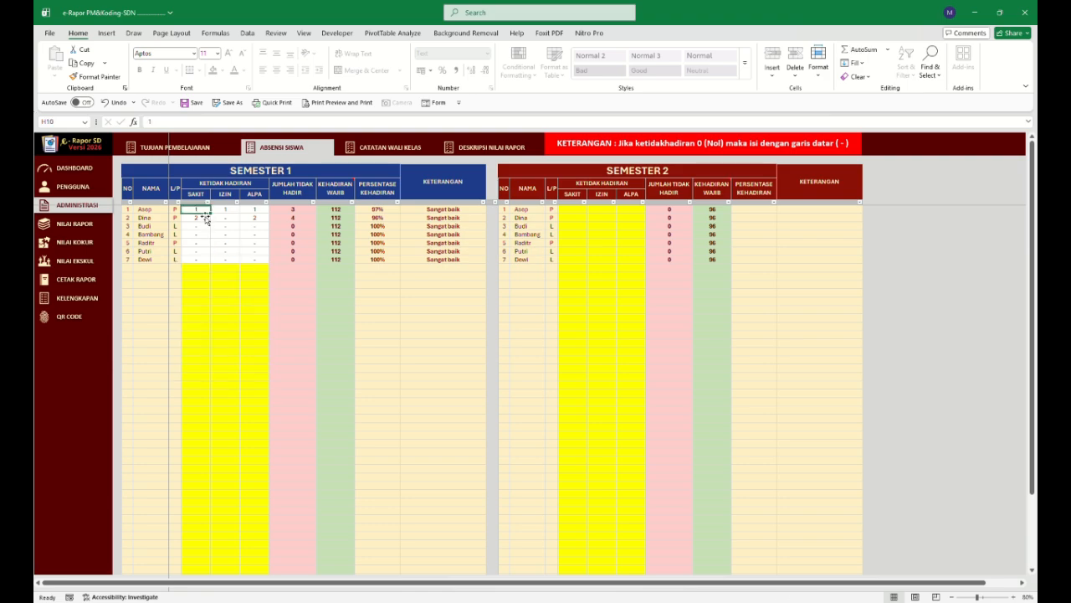
pyautogui.press('Down')
pyautogui.press('Down')
pyautogui.click(208, 245)
pyautogui.click(94, 191)
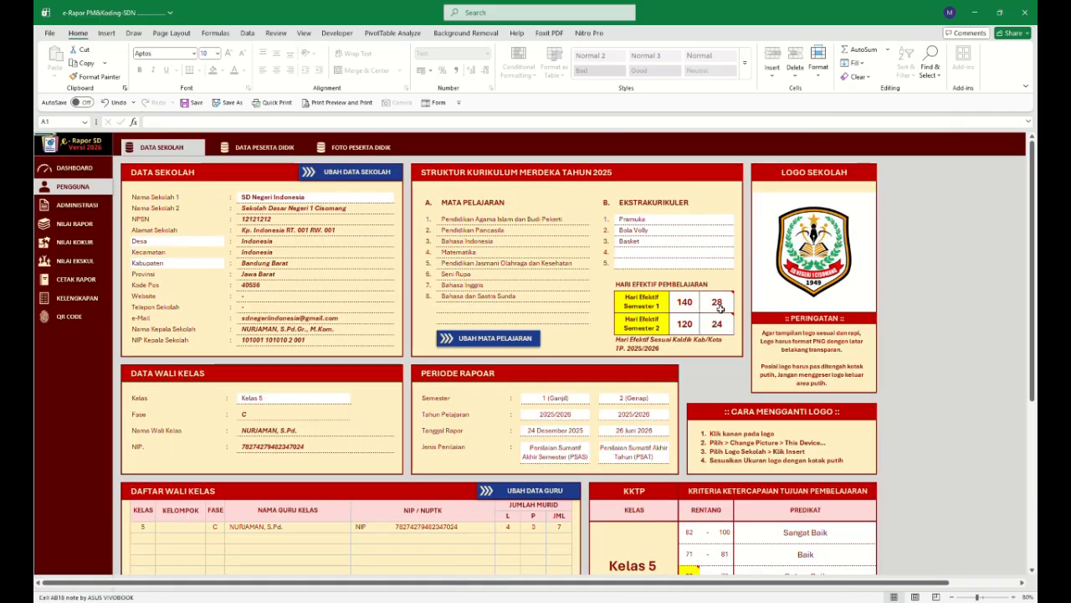
pyautogui.click(90, 205)
pyautogui.click(251, 151)
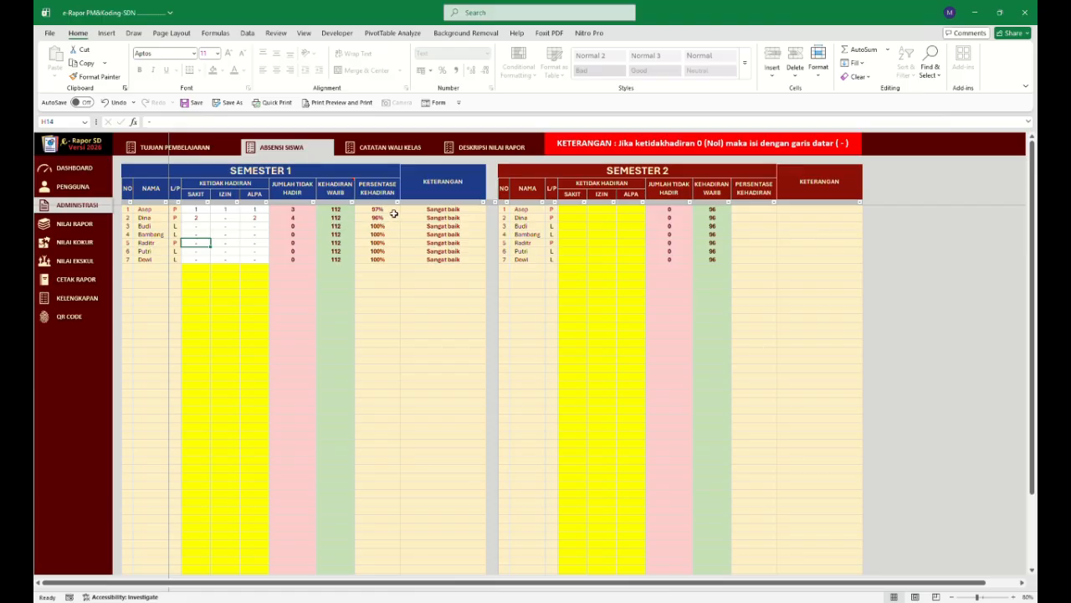
# Enter 30 Alpa days for Budi in the semester 1 attendance.
pyautogui.click(228, 226)
pyautogui.press('Tab')
pyautogui.write('30')
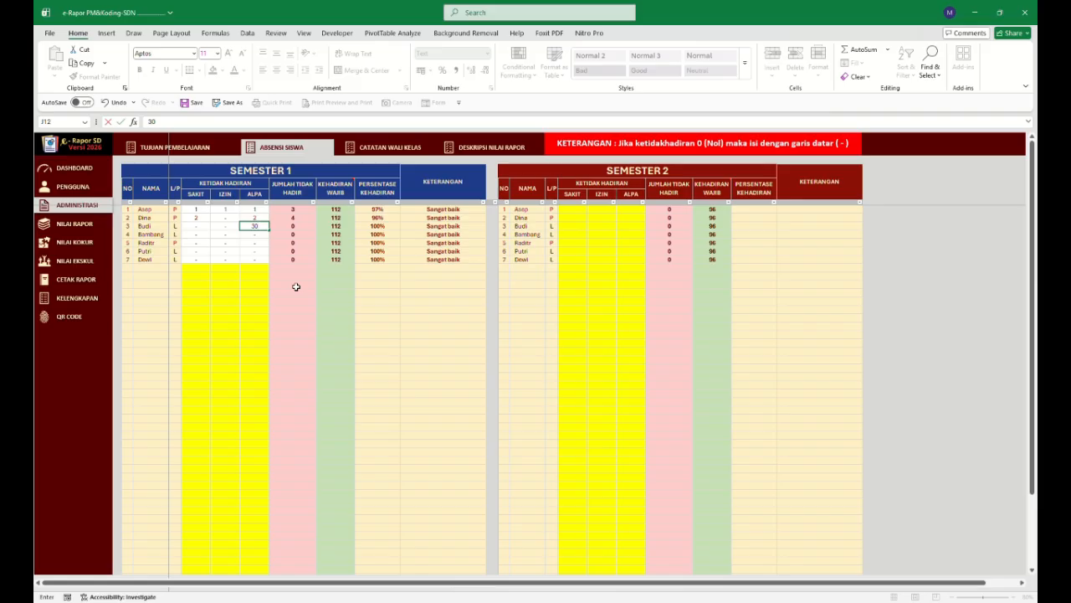
pyautogui.press('Return')
pyautogui.press('Return')
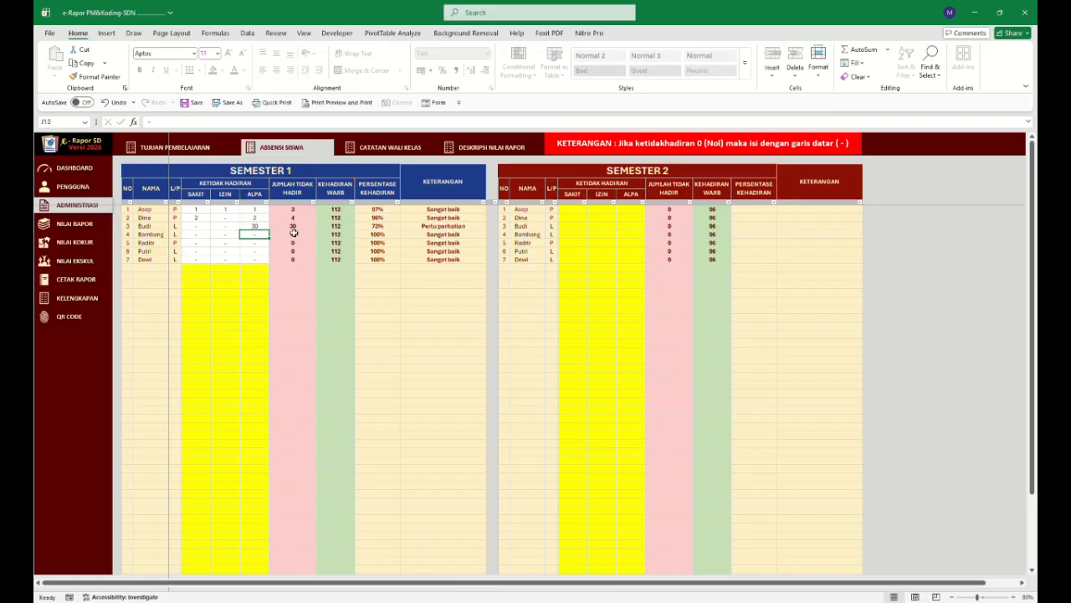
# Check the effective-days note on the school data sheet and return to Budi's semester 1 attendance.
pyautogui.click(81, 189)
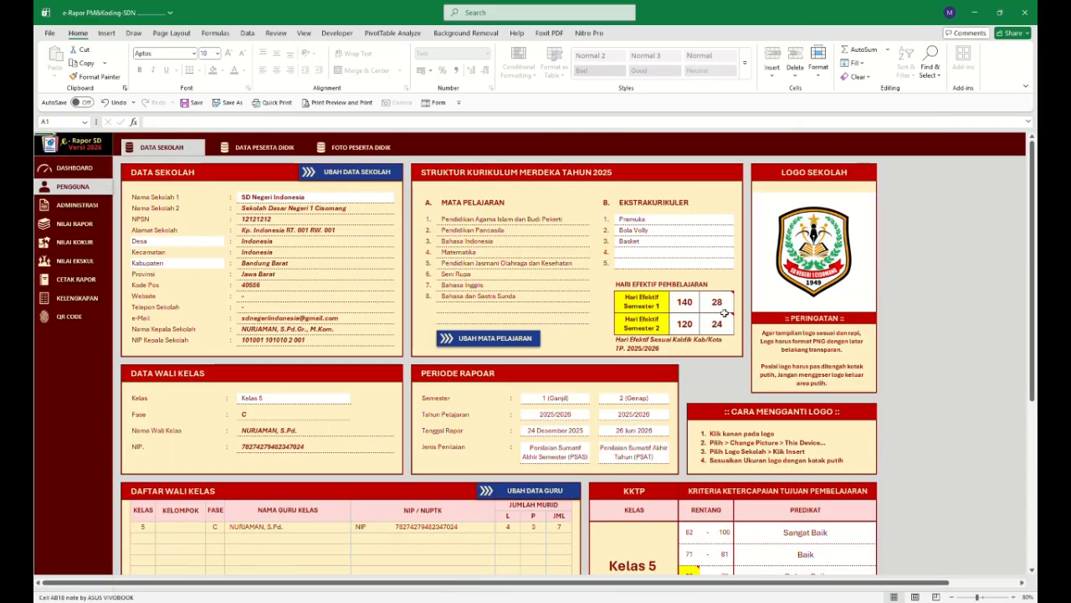
pyautogui.click(89, 205)
pyautogui.click(283, 149)
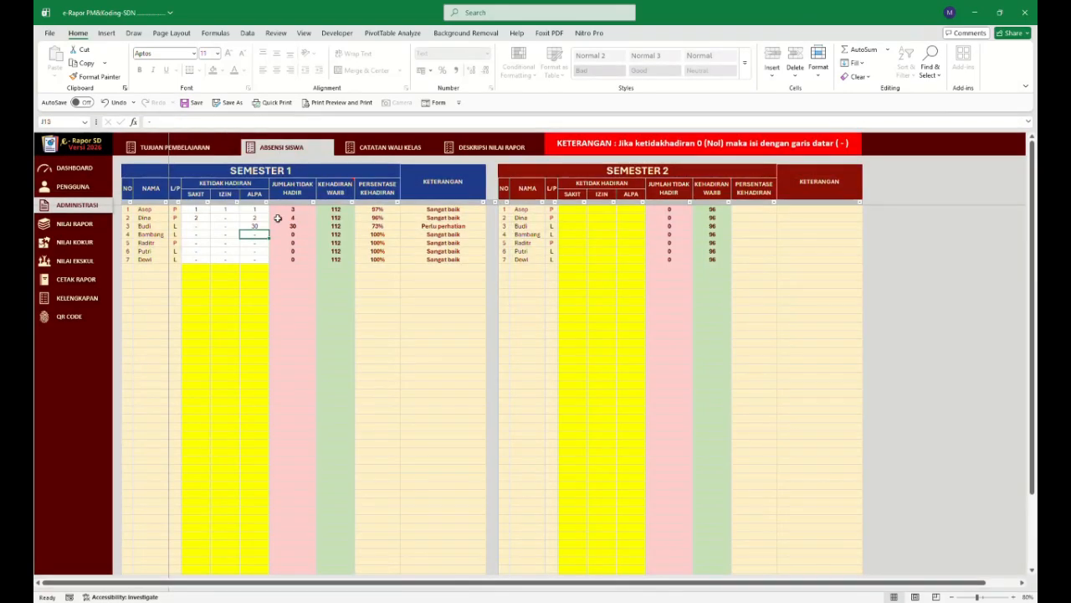
pyautogui.click(263, 226)
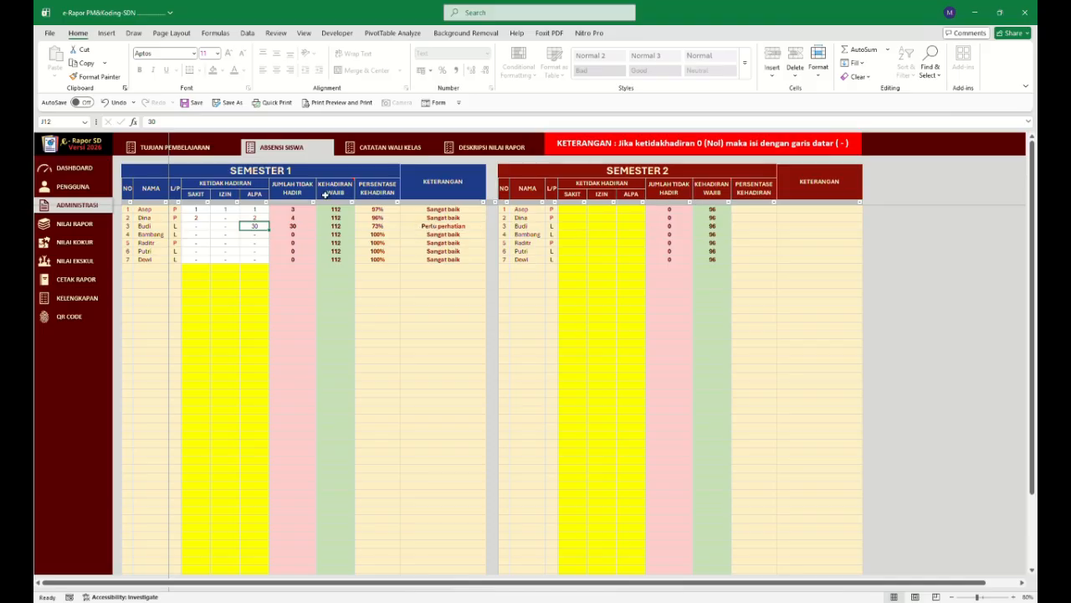
# Open the Catatan Wali Kelas sheet and rename the last note criterion to CATATAN 1.
pyautogui.click(390, 149)
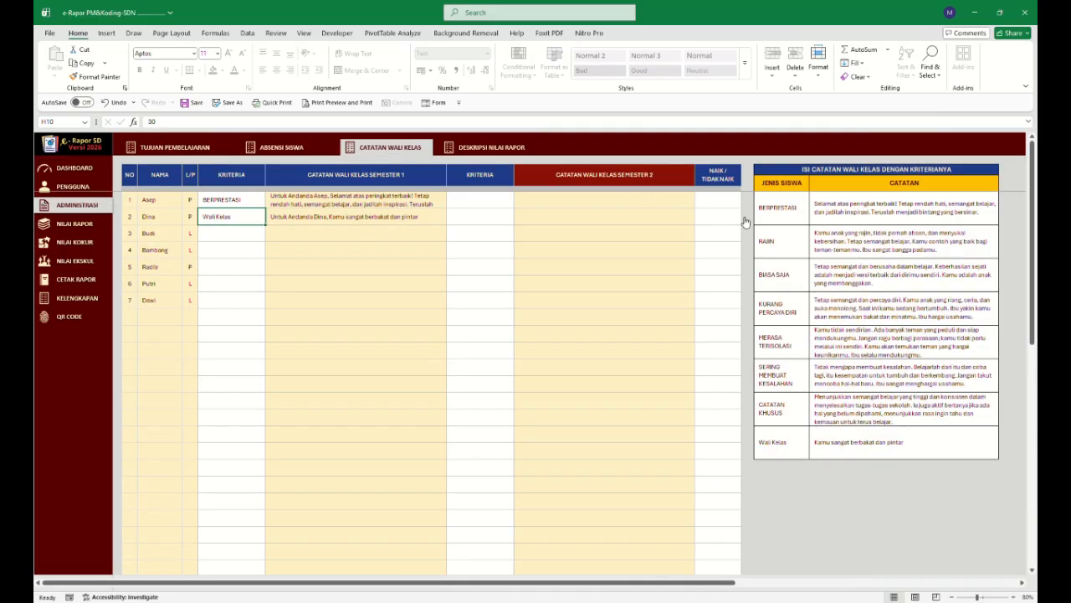
pyautogui.moveTo(796, 211); pyautogui.dragTo(834, 410)
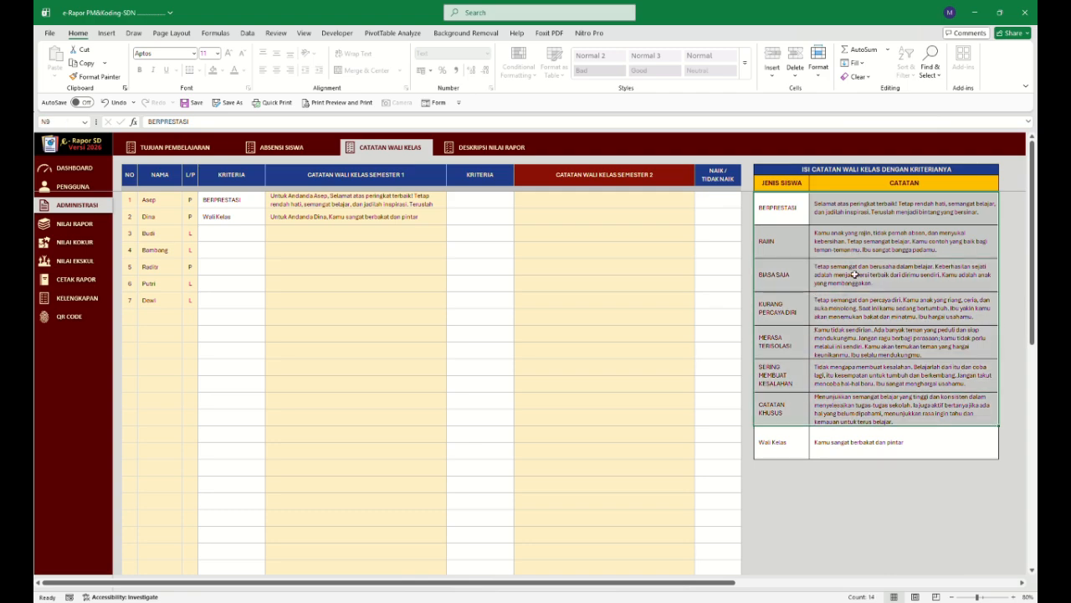
pyautogui.click(829, 435)
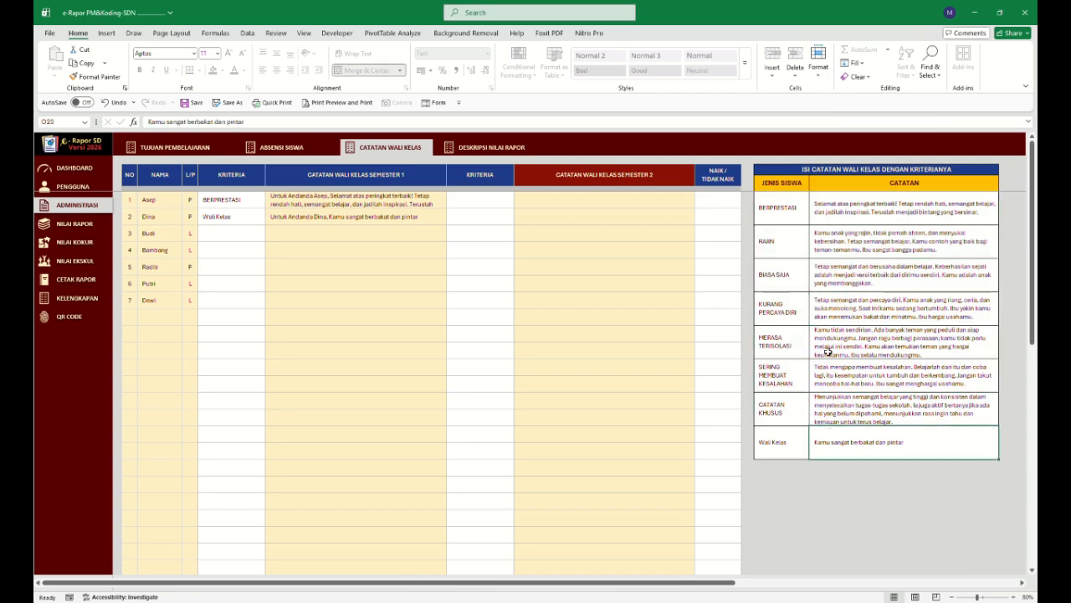
pyautogui.click(805, 442)
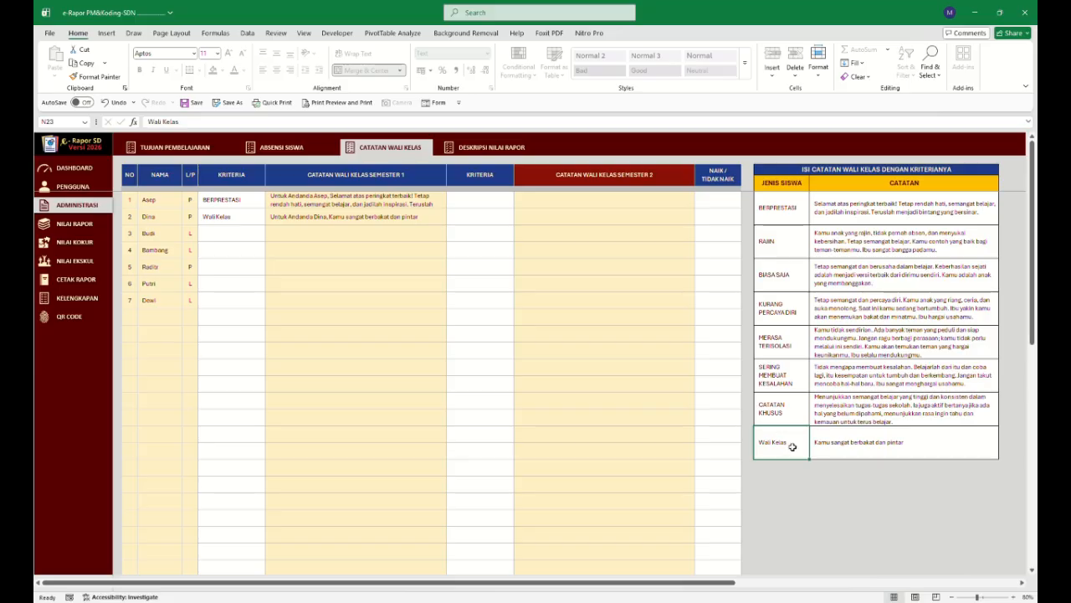
pyautogui.write('CA')
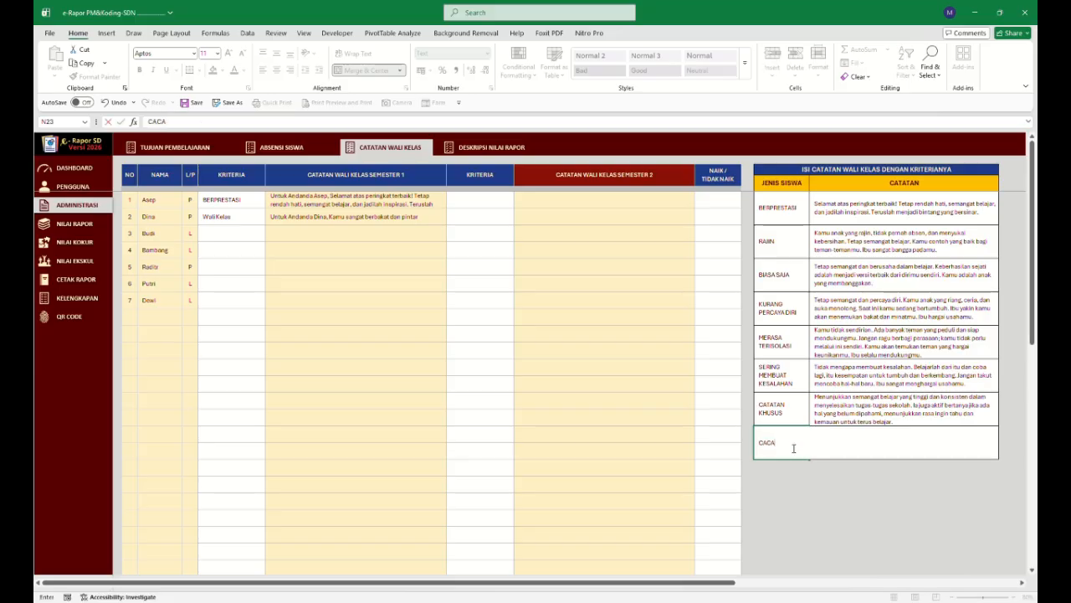
pyautogui.write('TATAN 1')
pyautogui.hotkey('ctrl', 'Return')
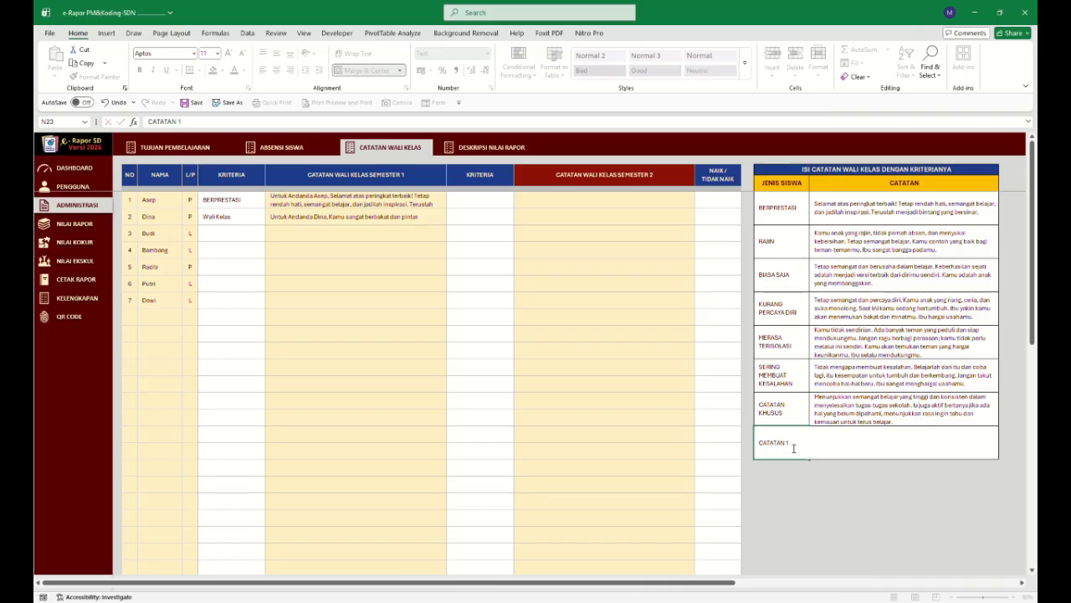
# Set the CATATAN 1 note text to "Semangat Terus dan Rajin belajar !!!".
pyautogui.click(863, 448)
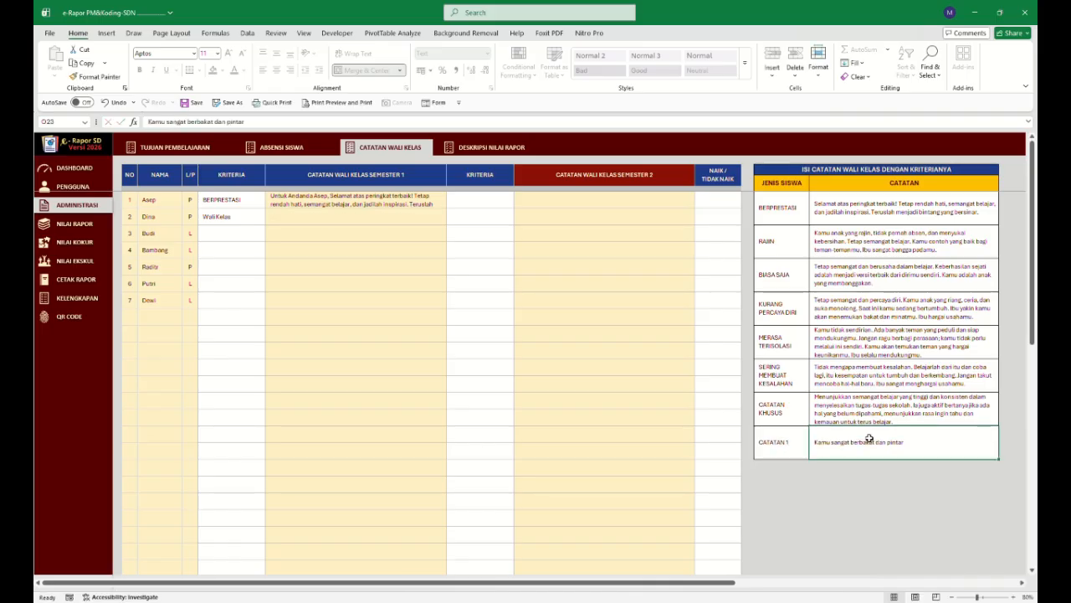
pyautogui.write('Sema')
pyautogui.write('nga')
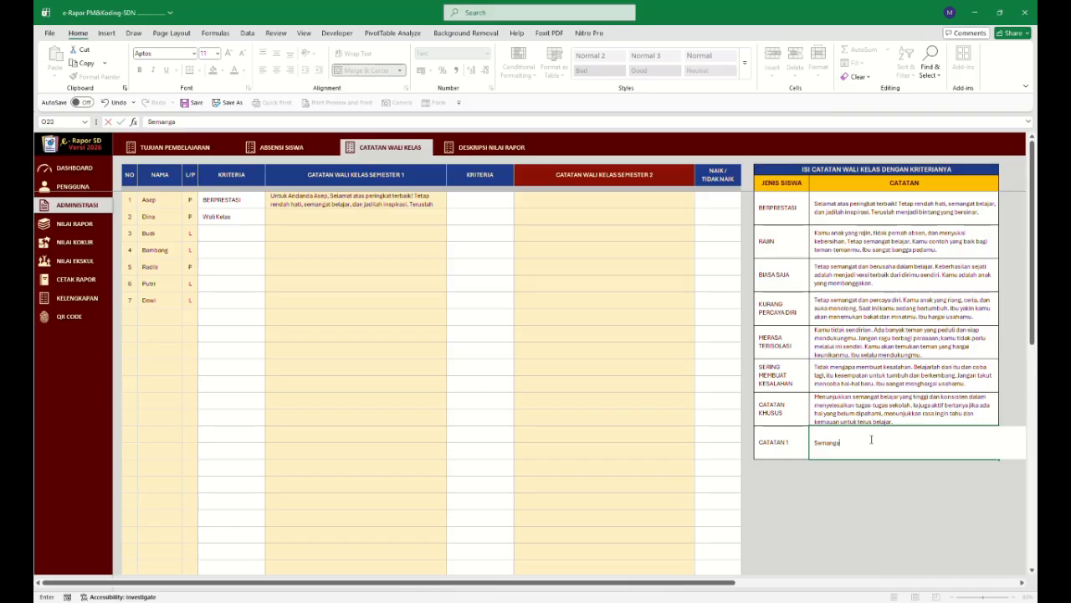
pyautogui.write('t Terus dan Raj')
pyautogui.write('in b')
pyautogui.press('BackSpace')
pyautogui.write('n bel')
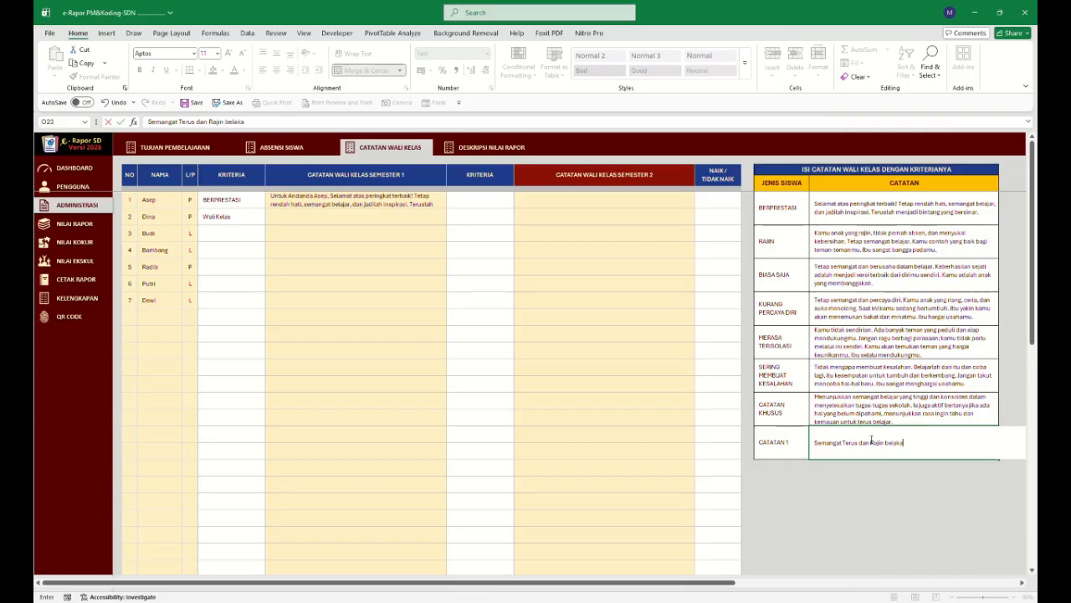
pyautogui.press('Return')
pyautogui.click(956, 389)
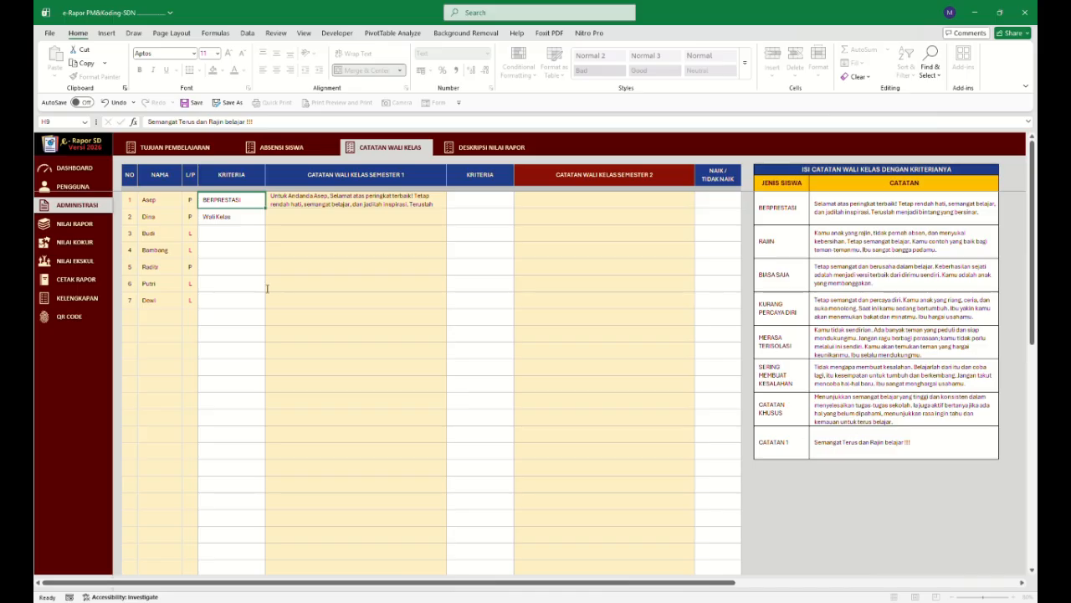
# Check the criterion and generated semester 1 note for Dina and the criteria table.
pyautogui.click(250, 219)
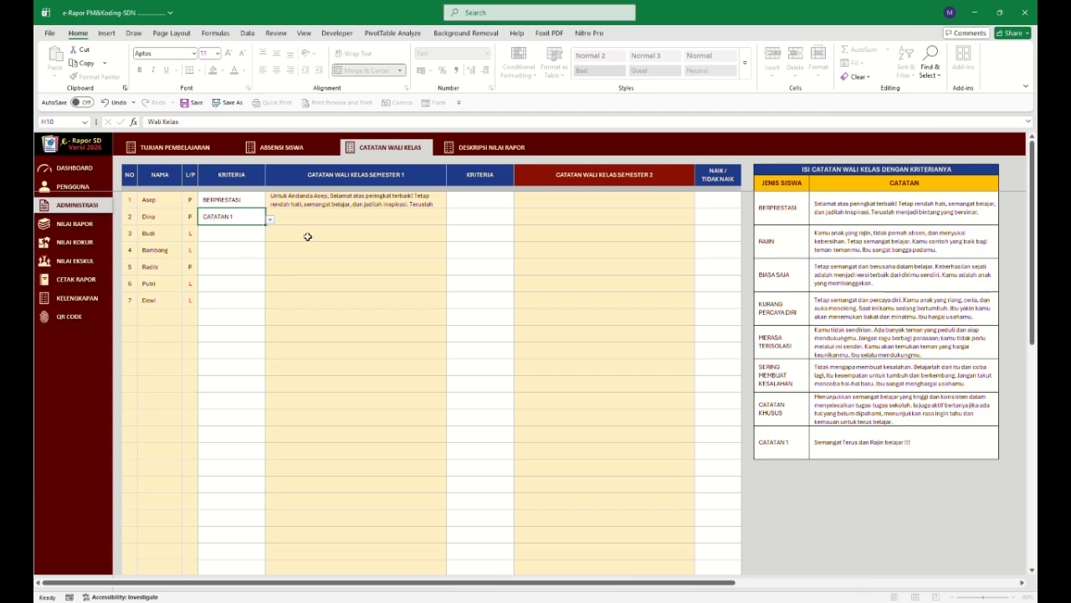
pyautogui.click(249, 239)
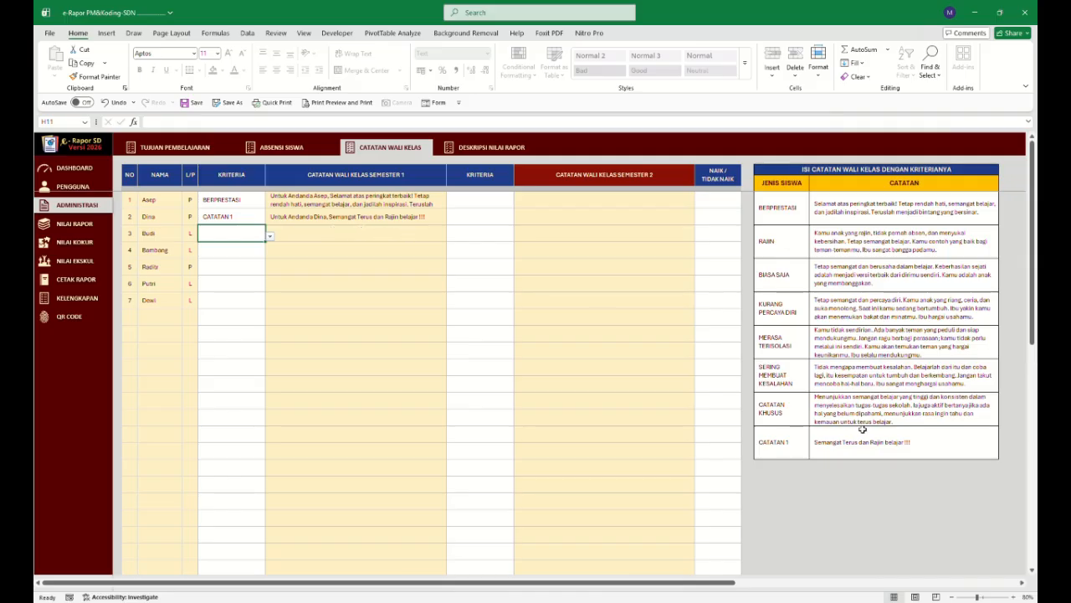
pyautogui.click(802, 215)
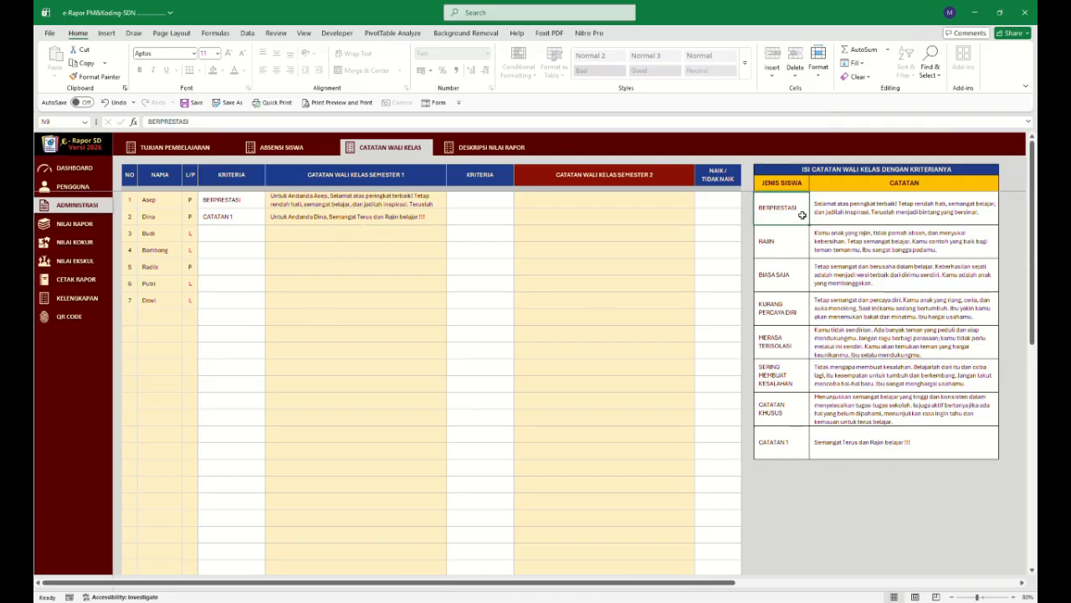
pyautogui.moveTo(802, 215); pyautogui.dragTo(894, 435)
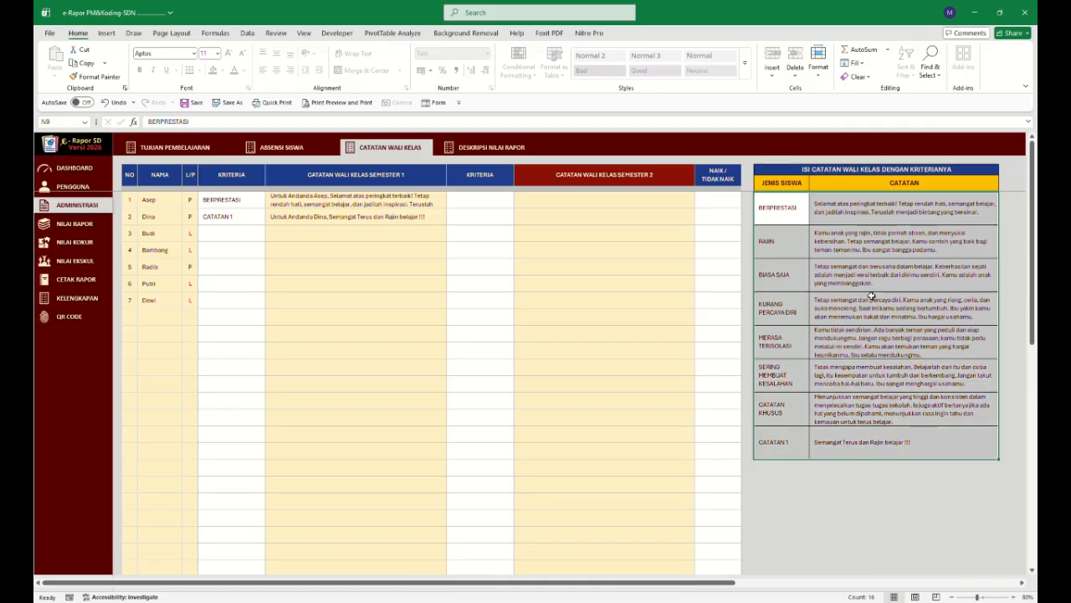
pyautogui.click(562, 203)
# Open the Deskripsi Nilai Rapor sheet and review the subject, co-curricular and extracurricular descriptions.
pyautogui.click(487, 148)
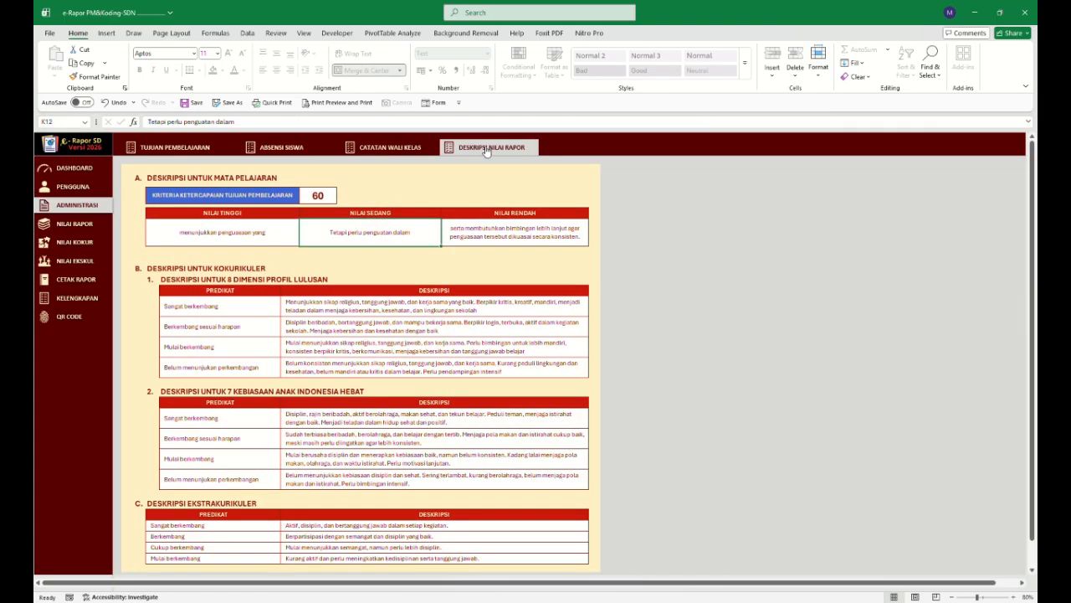
pyautogui.scroll(-4, 361, 382)
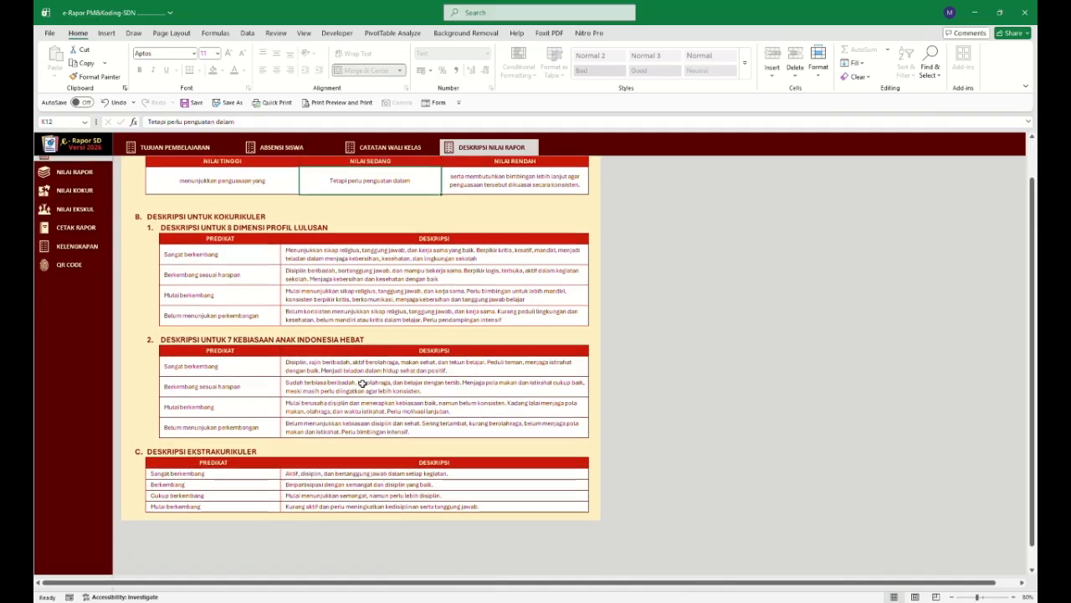
pyautogui.scroll(4, 363, 383)
pyautogui.scroll(1, 293, 301)
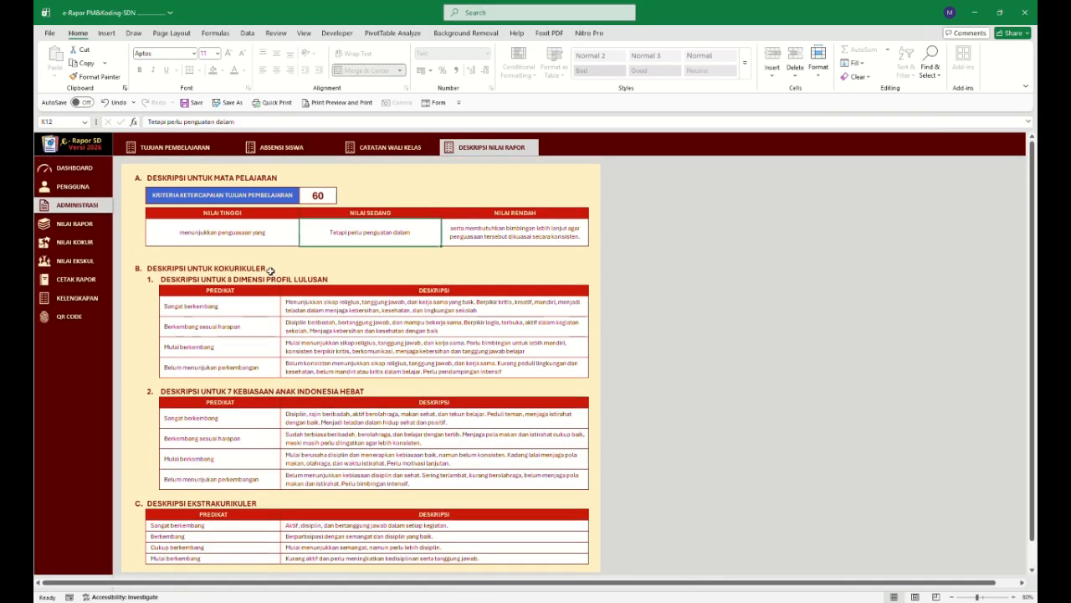
pyautogui.moveTo(256, 239); pyautogui.dragTo(472, 233)
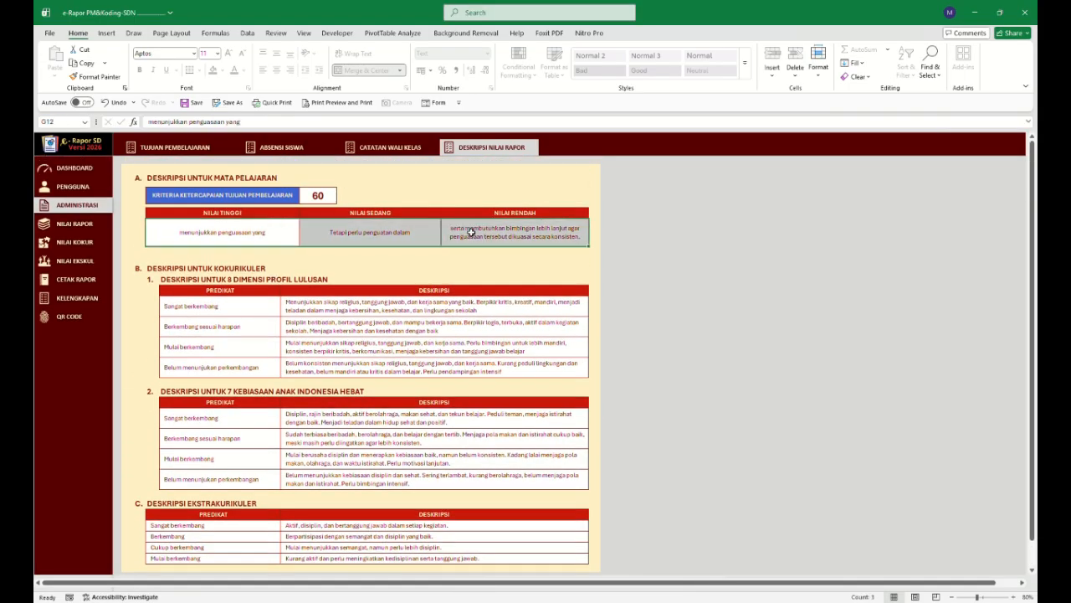
pyautogui.moveTo(240, 310); pyautogui.dragTo(329, 368)
pyautogui.moveTo(326, 416); pyautogui.dragTo(315, 507)
pyautogui.scroll(-1, 323, 474)
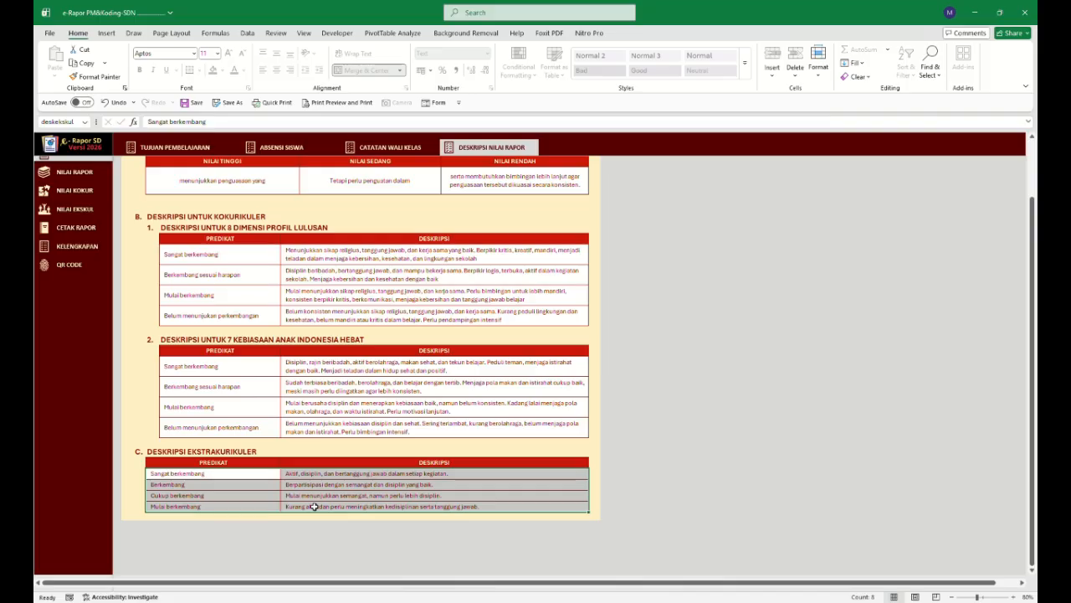
pyautogui.scroll(1, 314, 494)
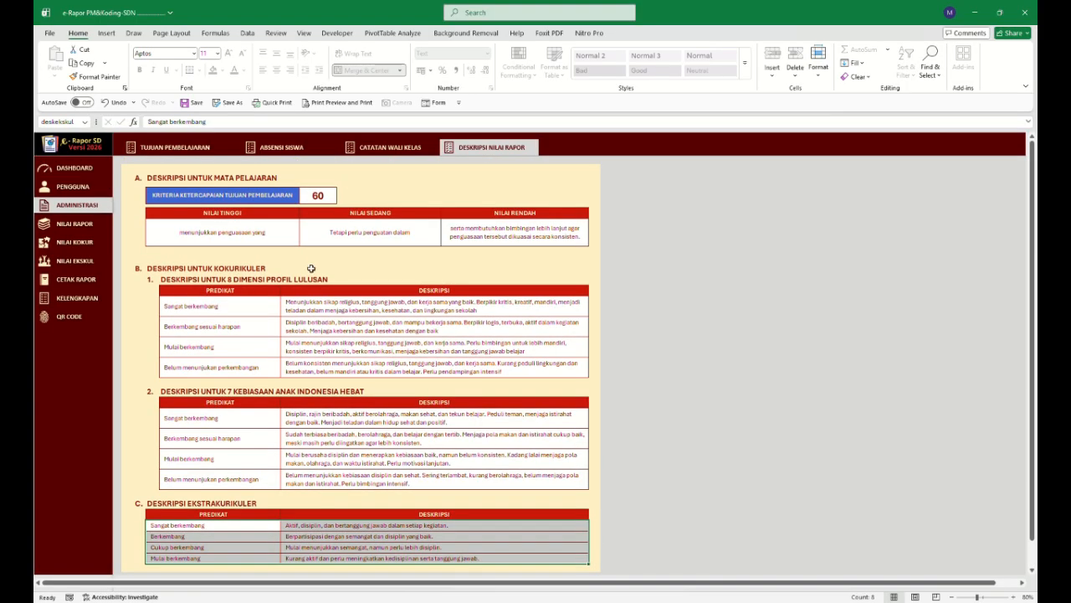
pyautogui.click(284, 242)
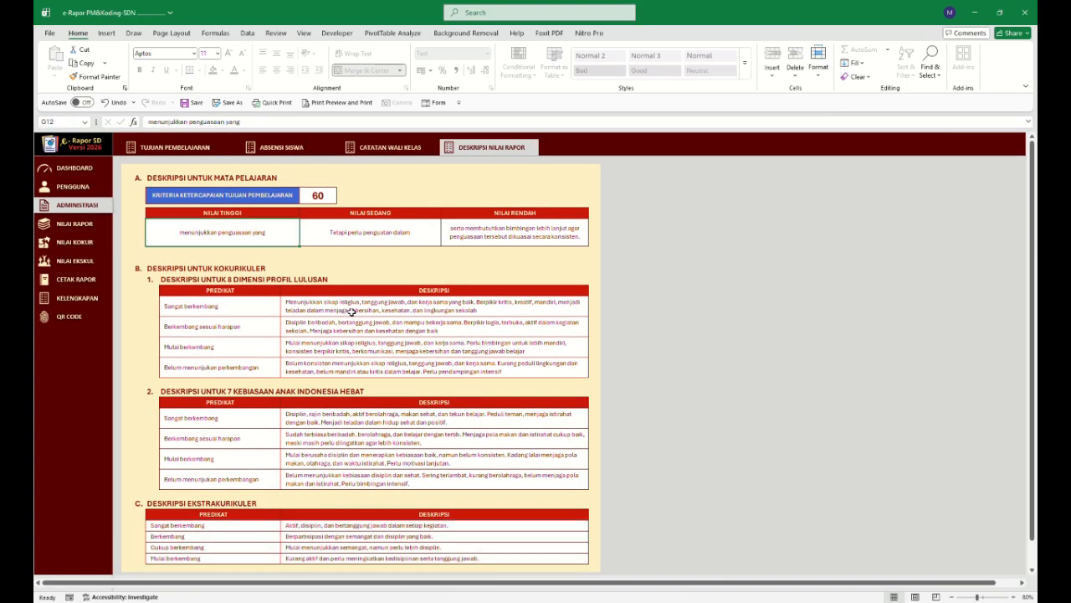
pyautogui.click(389, 147)
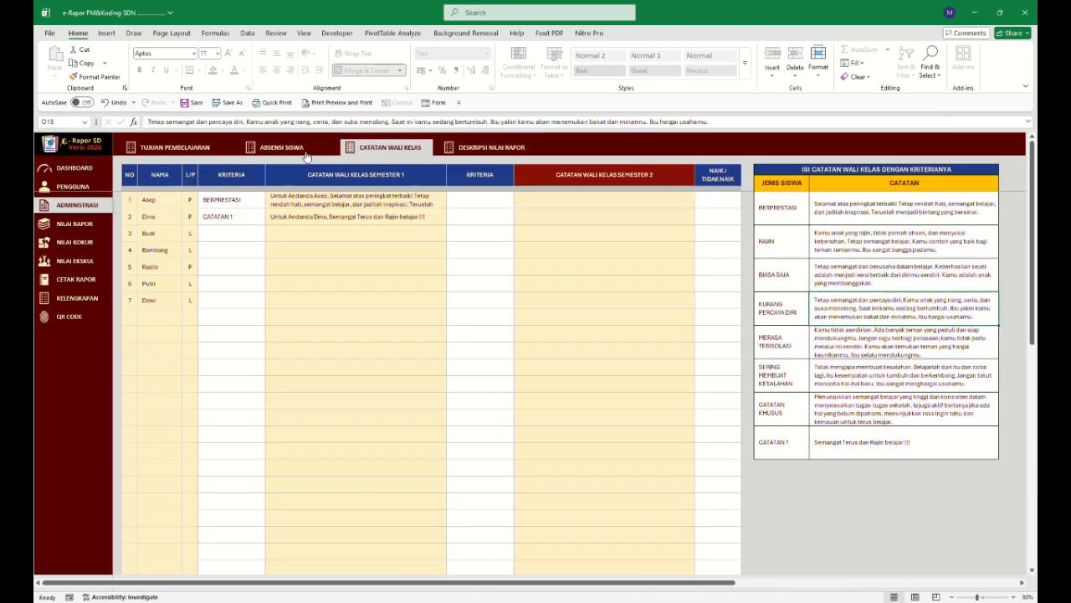
# Open the Nilai Rapor section and browse the subject grade sheets from PAIBP to IPAS.
pyautogui.click(277, 149)
pyautogui.click(205, 149)
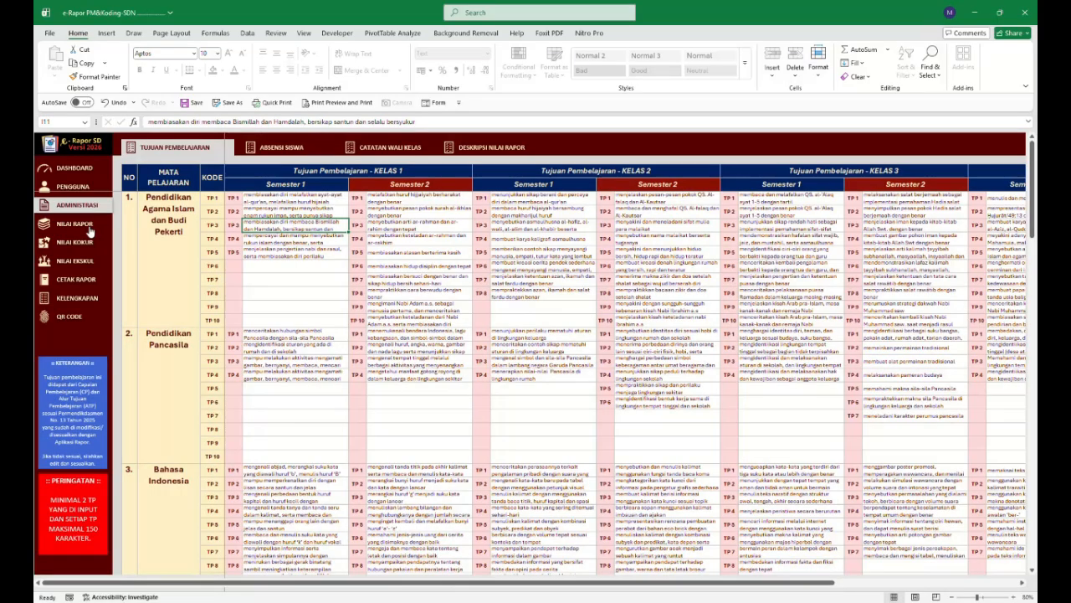
pyautogui.click(80, 186)
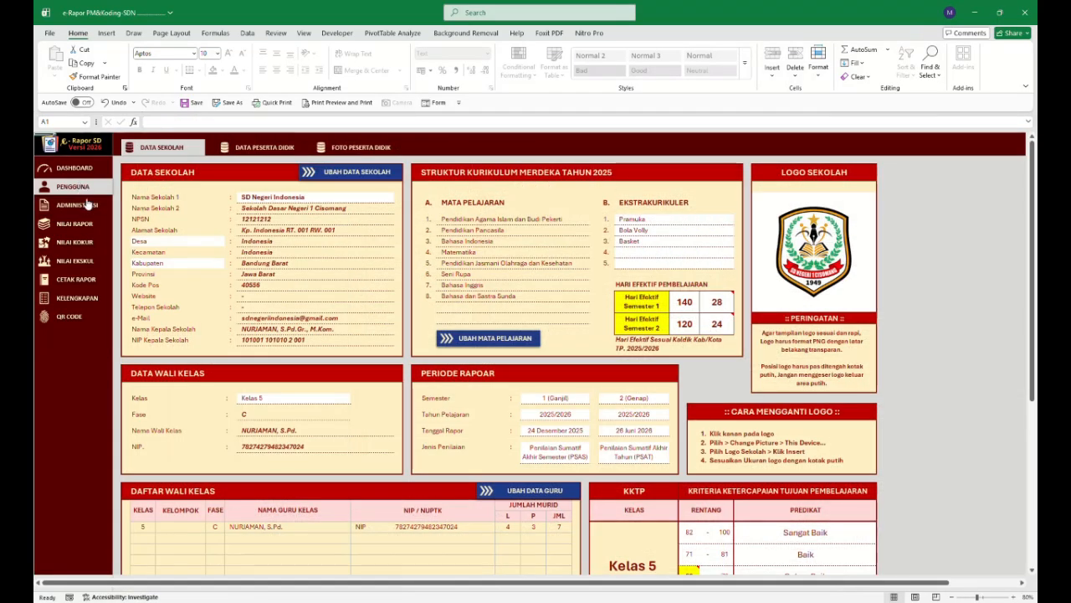
pyautogui.click(89, 206)
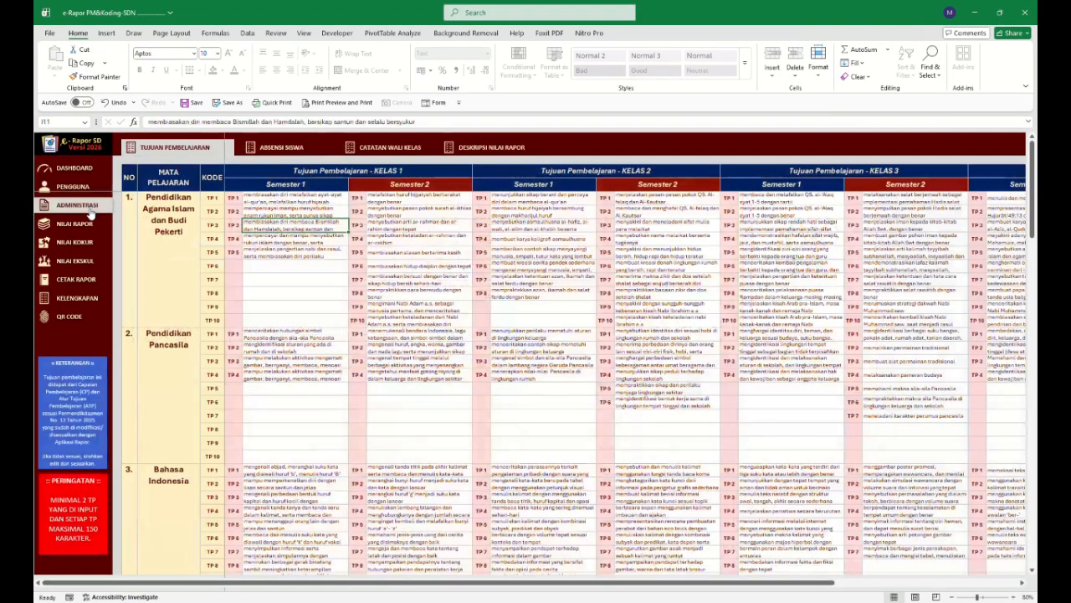
pyautogui.click(76, 224)
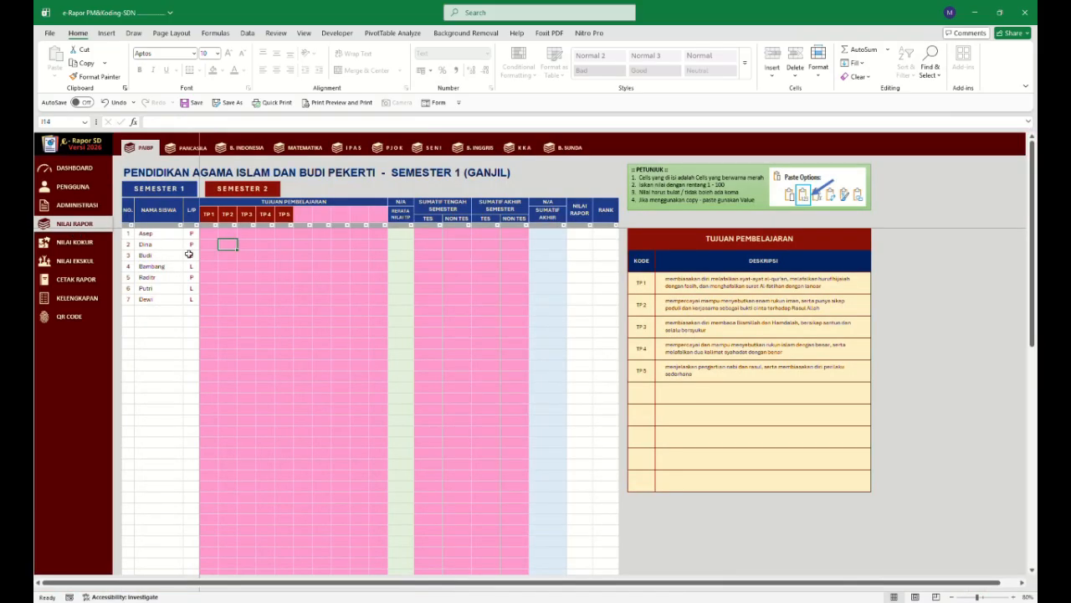
pyautogui.click(189, 148)
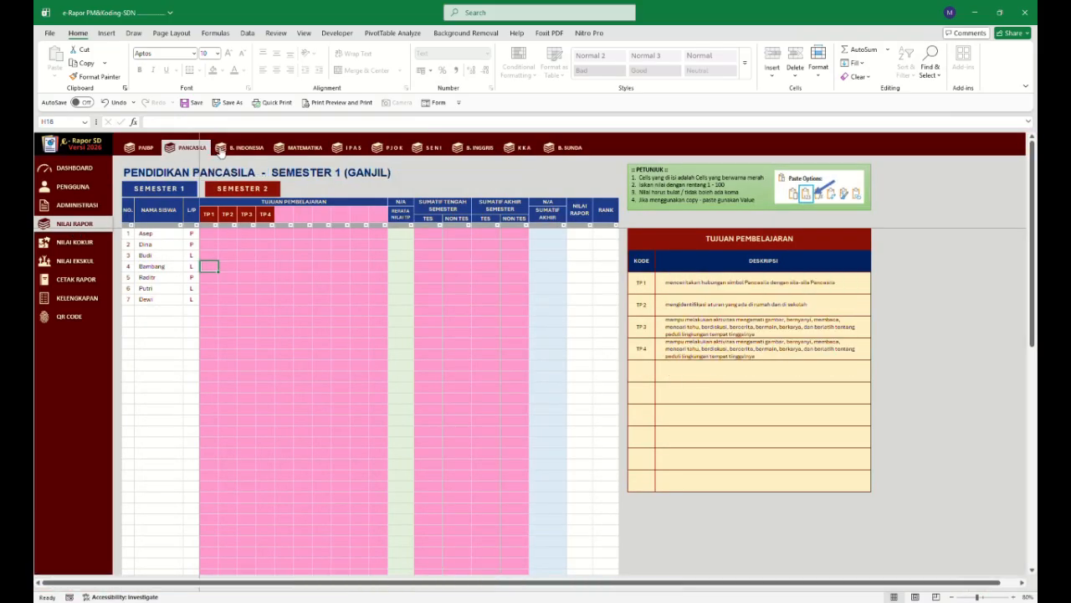
pyautogui.click(245, 148)
pyautogui.click(299, 148)
pyautogui.click(350, 148)
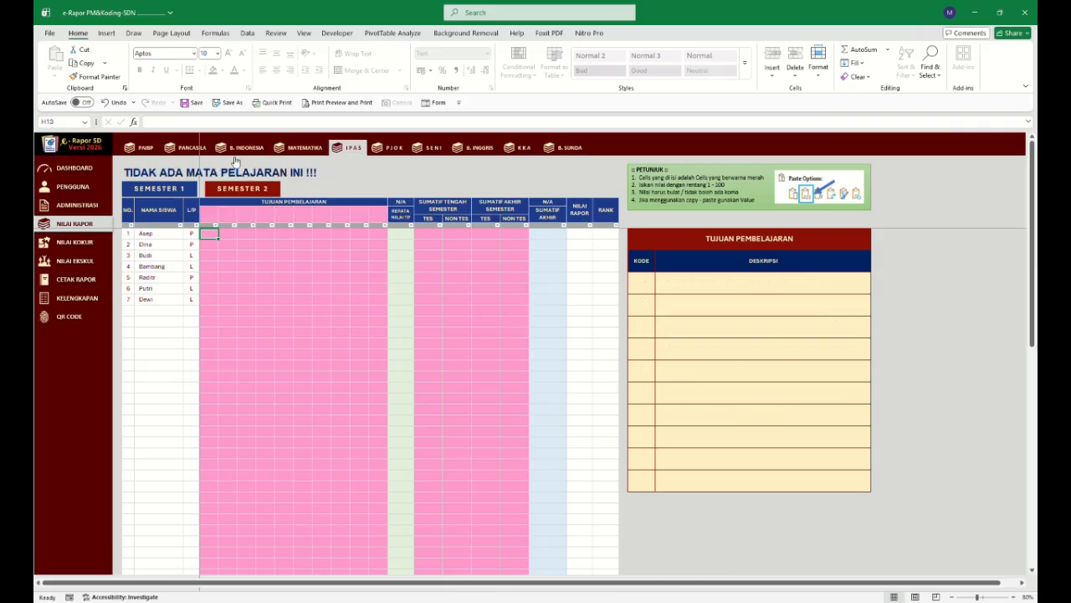
pyautogui.click(139, 149)
# Enter Asep's PAIBP semester 1 learning objective scores TP1 to TP5 as 70, 80, 90, 80 and 76.
pyautogui.click(209, 233)
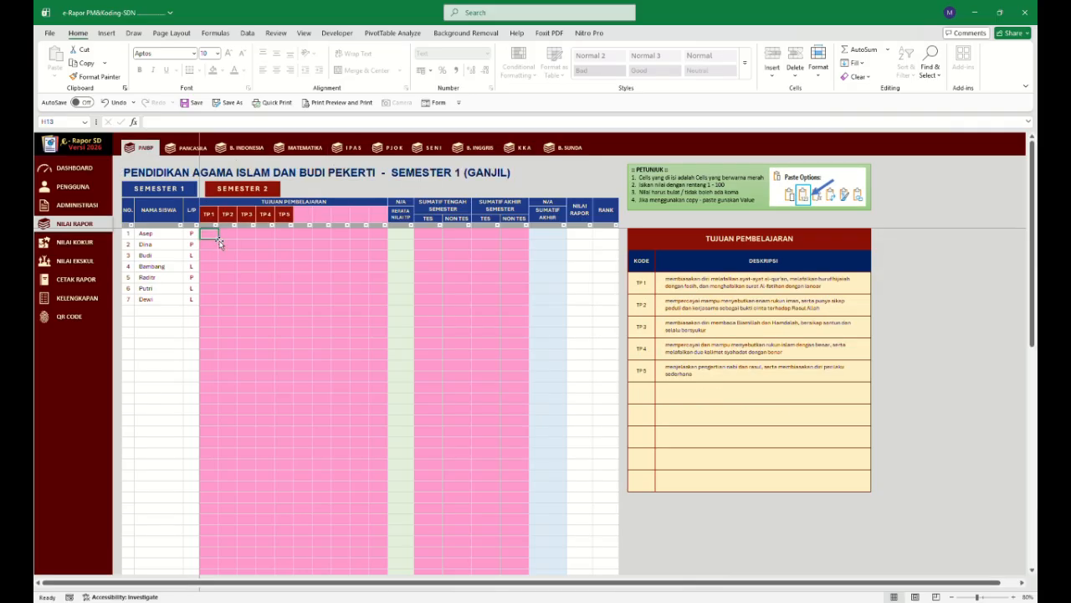
pyautogui.write('70')
pyautogui.hotkey('ctrl', 'Return')
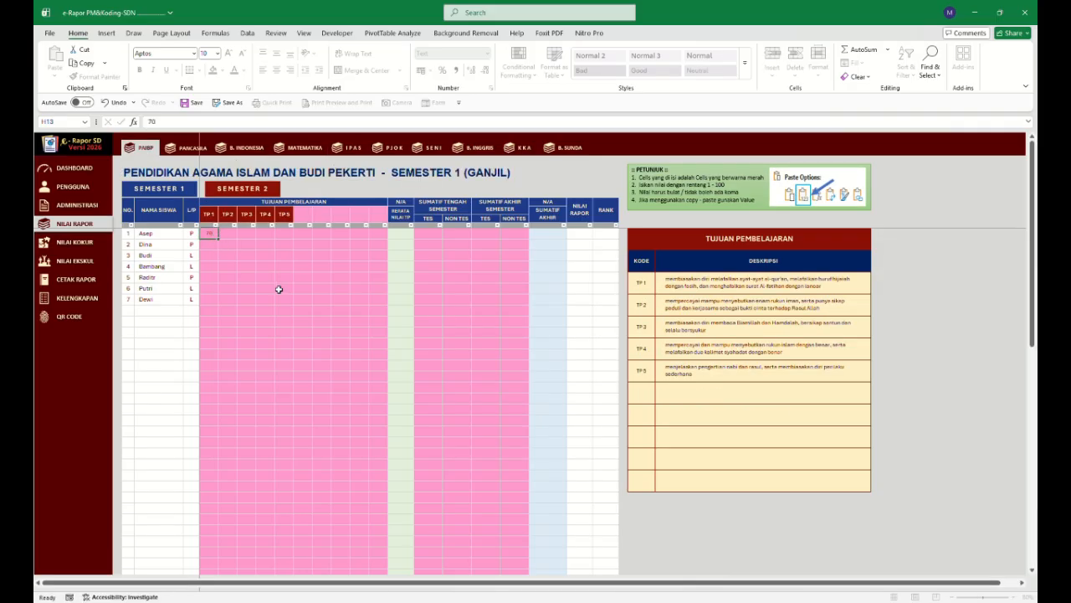
pyautogui.press('Tab')
pyautogui.write('80')
pyautogui.press('Tab')
pyautogui.write('90')
pyautogui.hotkey('ctrl', 'Return')
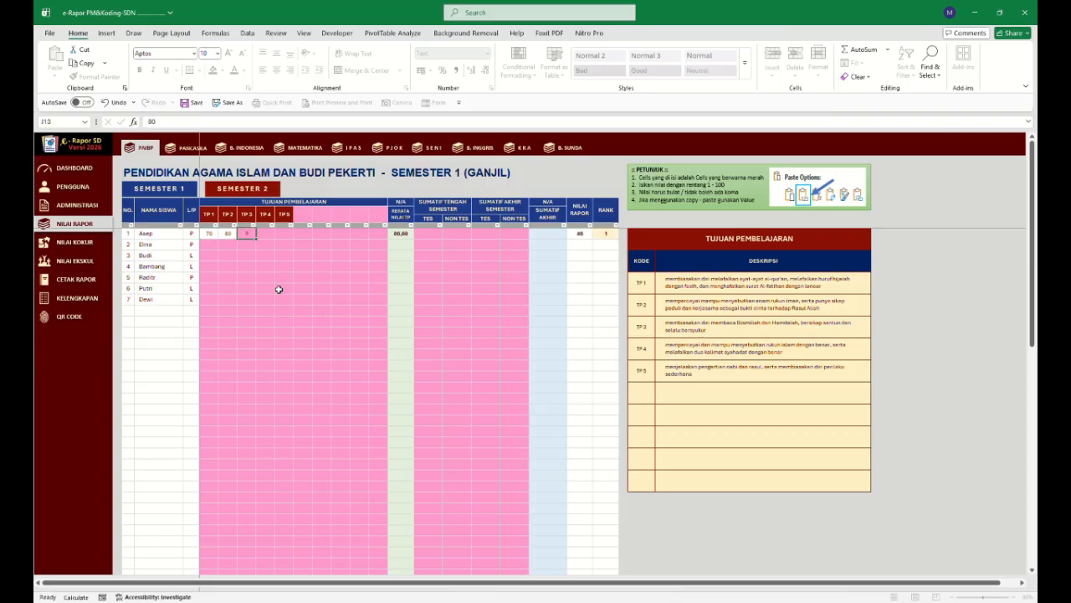
pyautogui.press('Tab')
pyautogui.write('80')
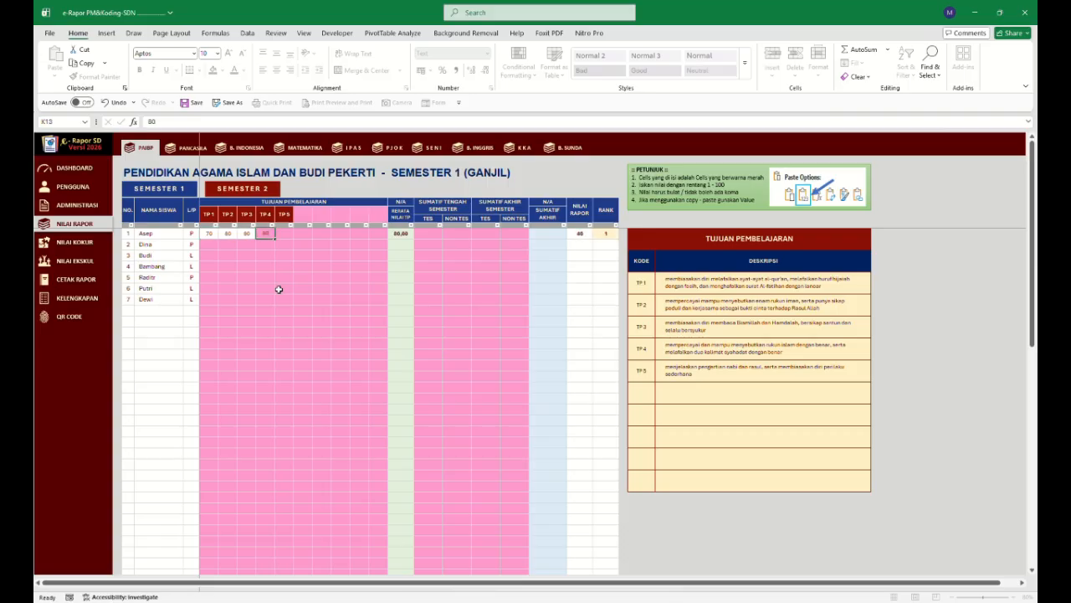
pyautogui.press('Tab')
pyautogui.write('76')
pyautogui.hotkey('ctrl', 'Return')
pyautogui.click(284, 277)
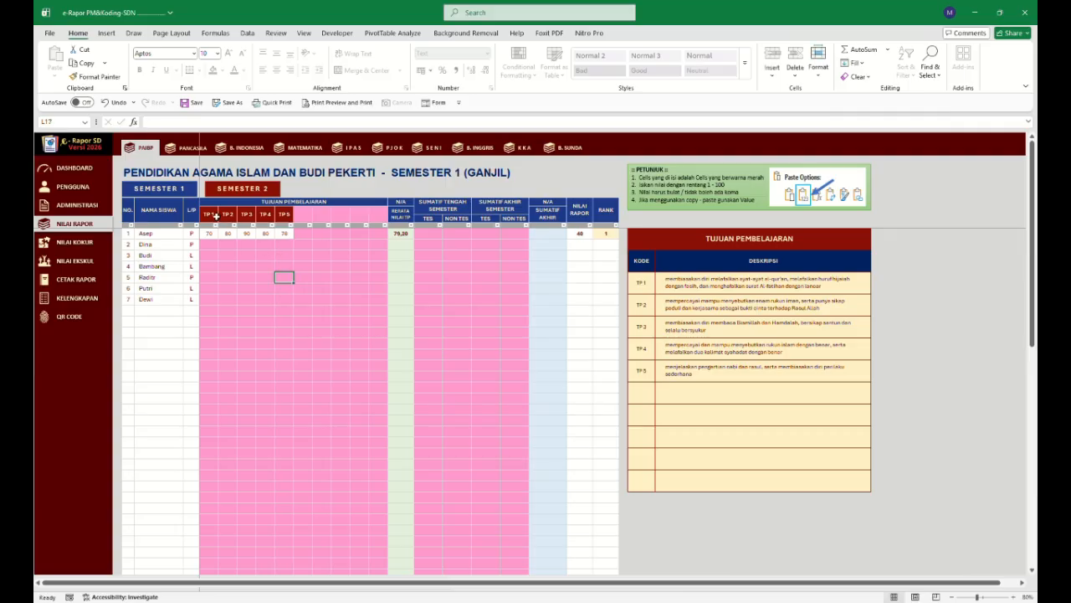
# Enter Asep's summative scores: mid-semester 70 test and 90 non-test, end-of-semester 80 test and 88 non-test.
pyautogui.click(440, 237)
pyautogui.write('70')
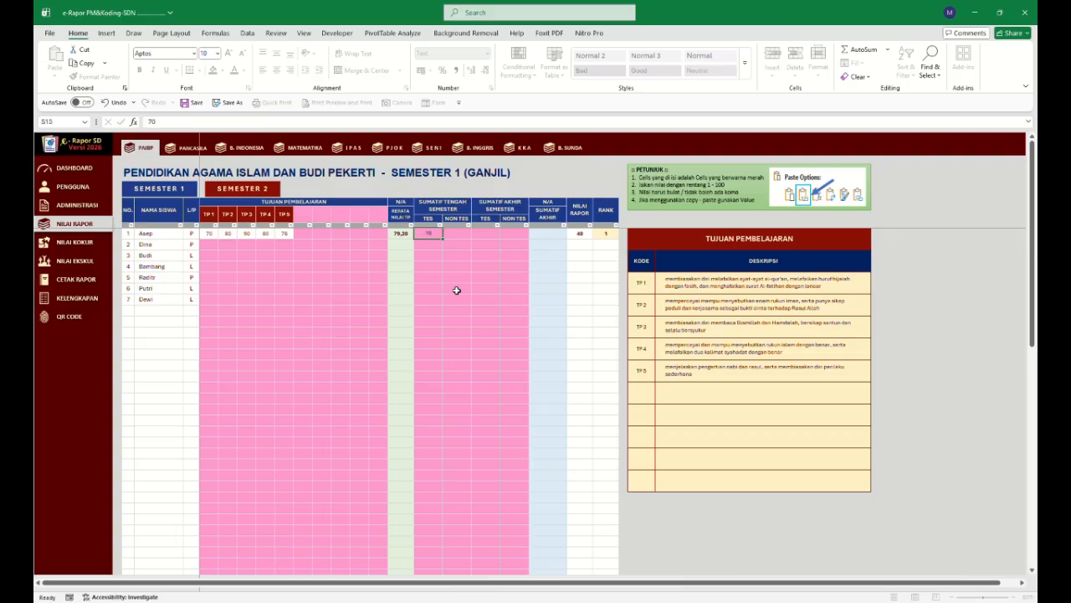
pyautogui.press('Tab')
pyautogui.write('90')
pyautogui.press('Tab')
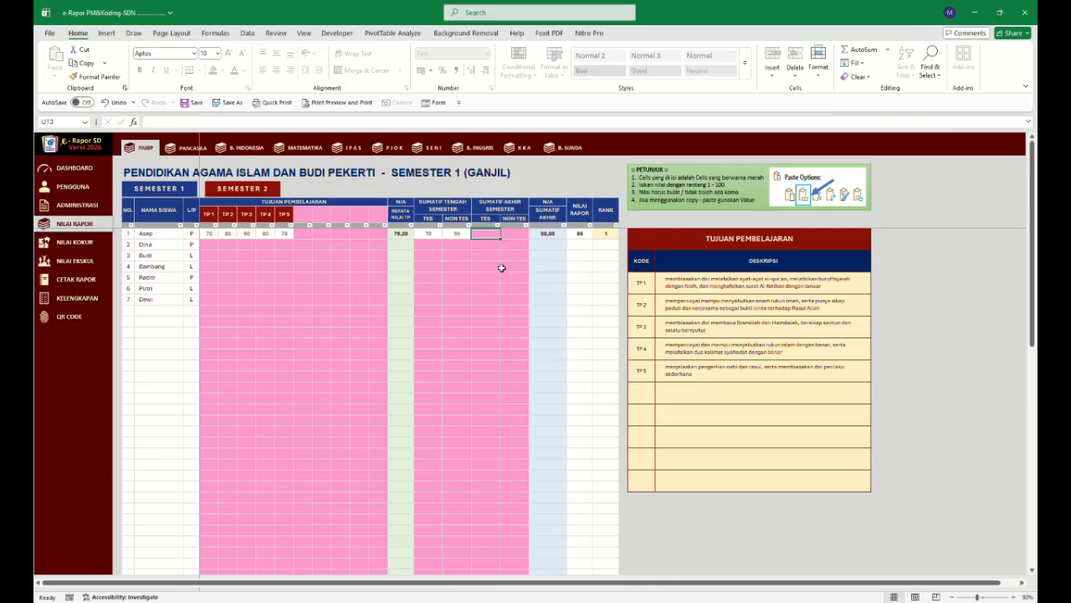
pyautogui.write('80')
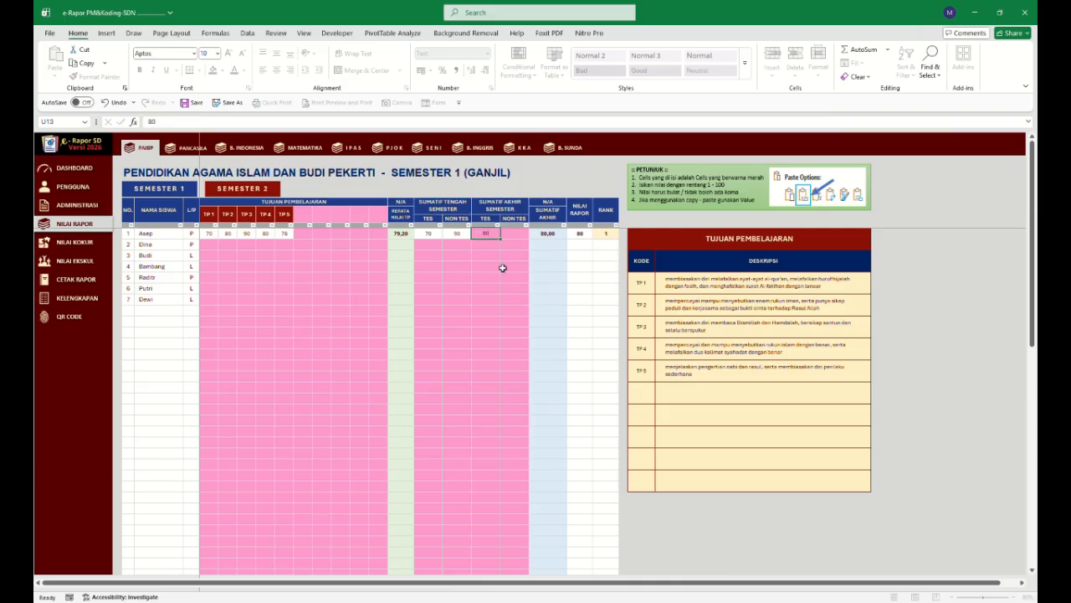
pyautogui.press('Tab')
pyautogui.write('88')
pyautogui.moveTo(428, 233); pyautogui.dragTo(457, 234)
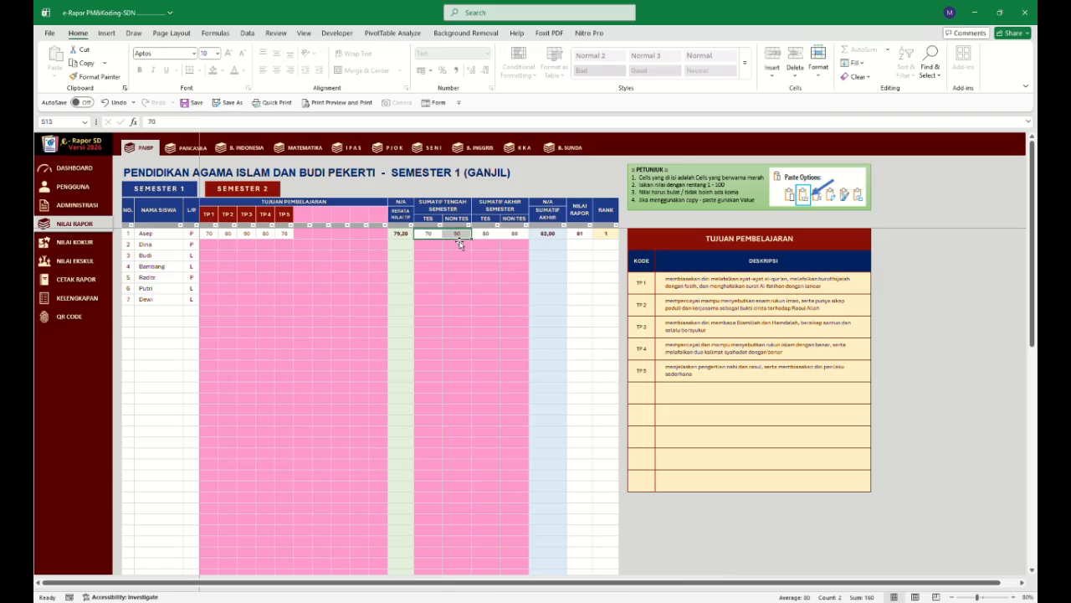
pyautogui.press('Delete')
pyautogui.click(452, 269)
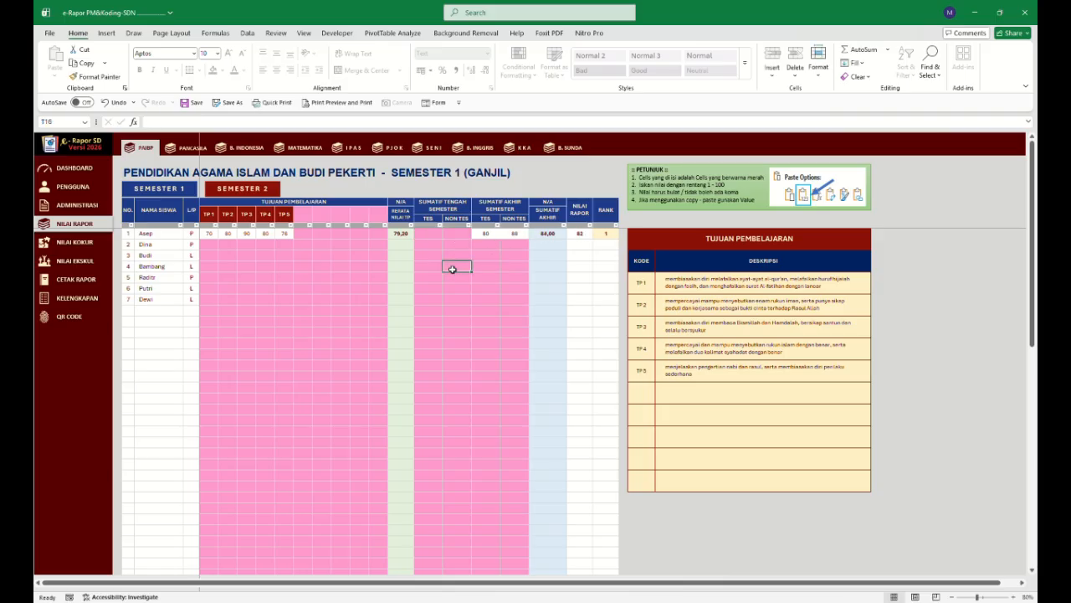
pyautogui.hotkey('ctrl', 'z')
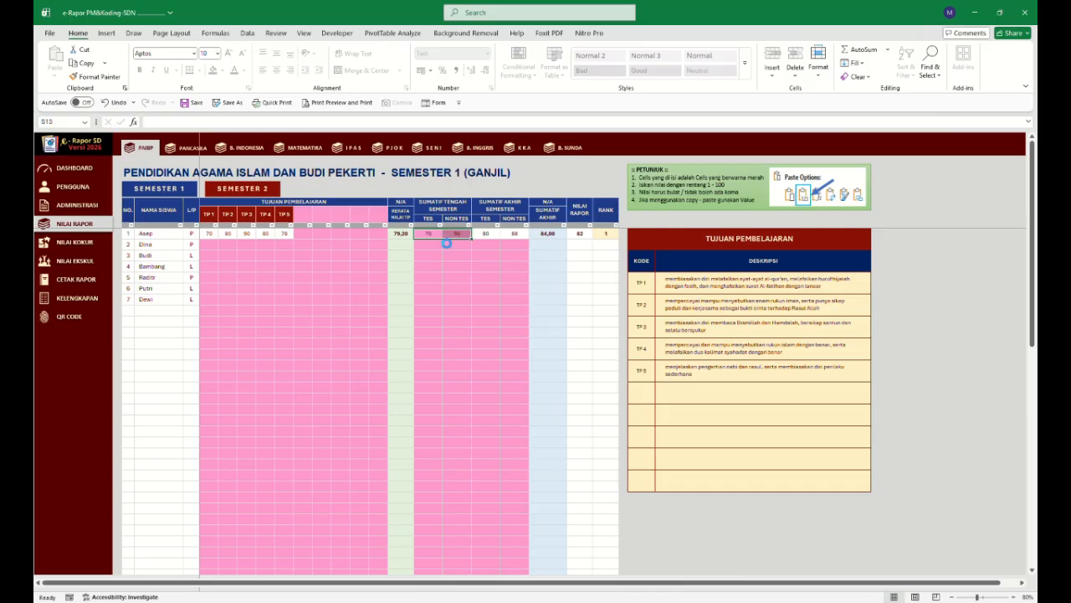
pyautogui.click(457, 243)
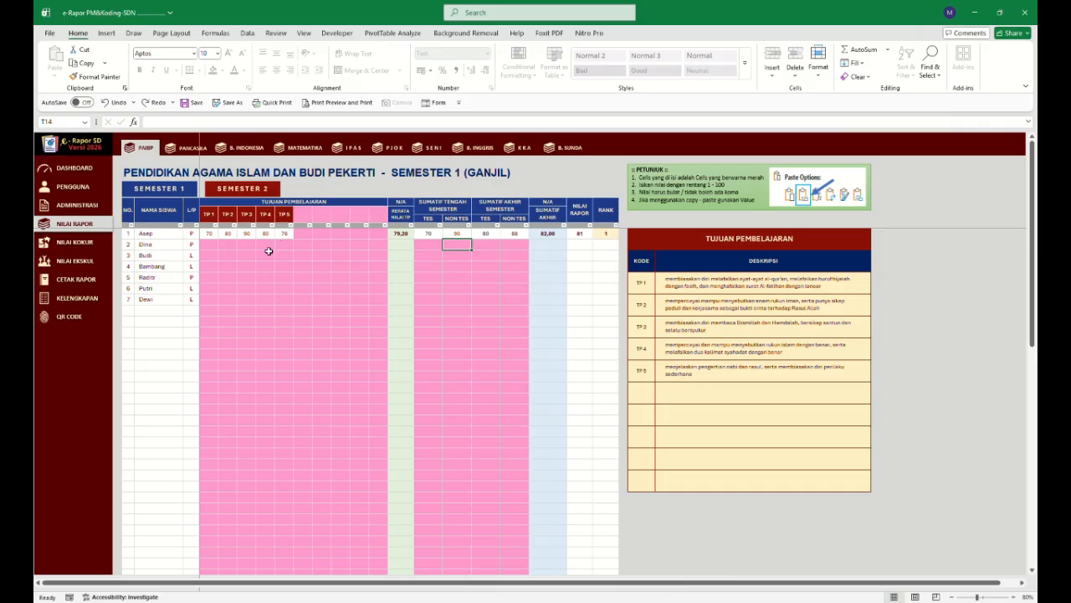
# Copy Asep's PAIBP objective scores into the Pancasila sheet and clear the extra fifth value.
pyautogui.click(191, 148)
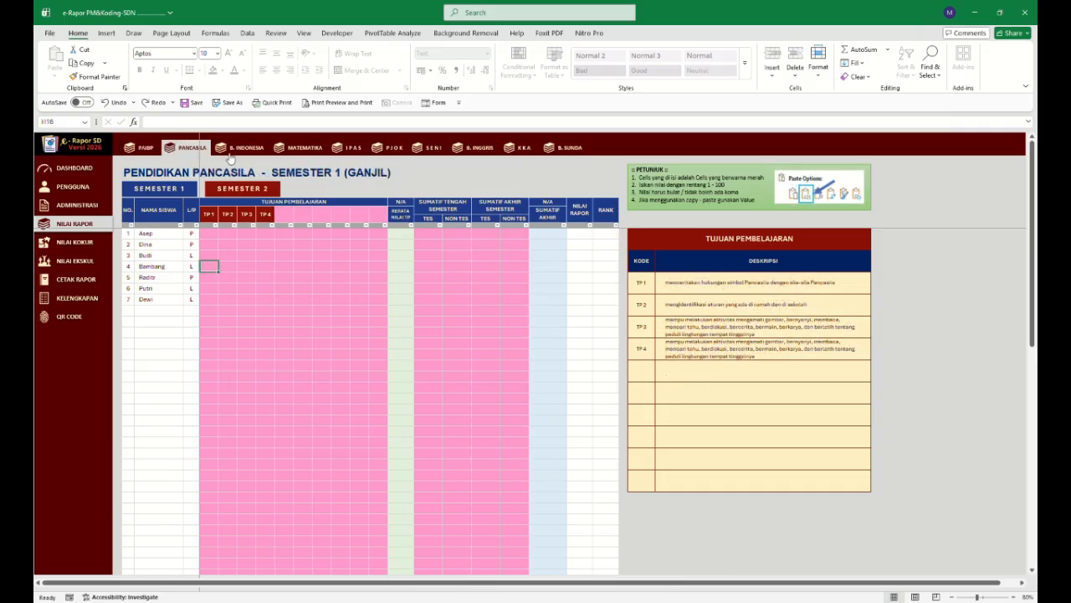
pyautogui.click(245, 149)
pyautogui.click(300, 149)
pyautogui.click(143, 149)
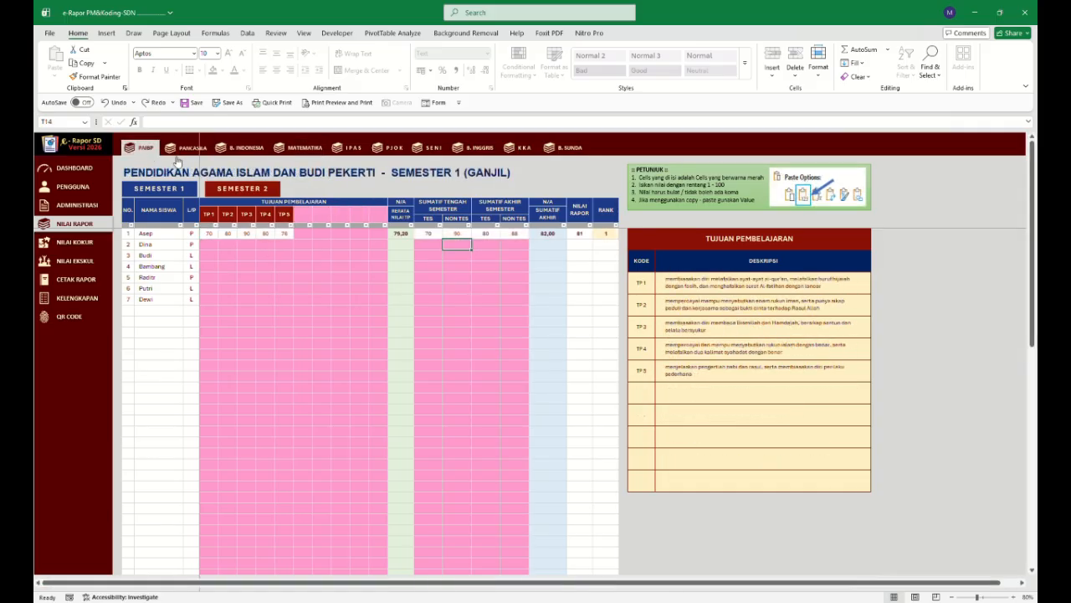
pyautogui.moveTo(228, 236); pyautogui.dragTo(287, 236)
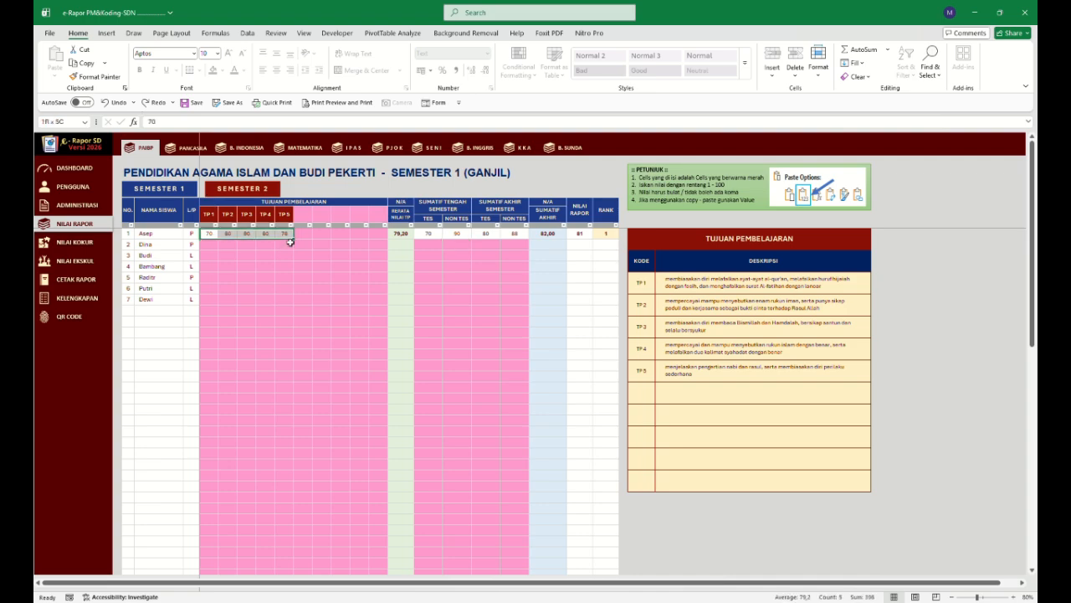
pyautogui.hotkey('ctrl', 'c')
pyautogui.click(195, 148)
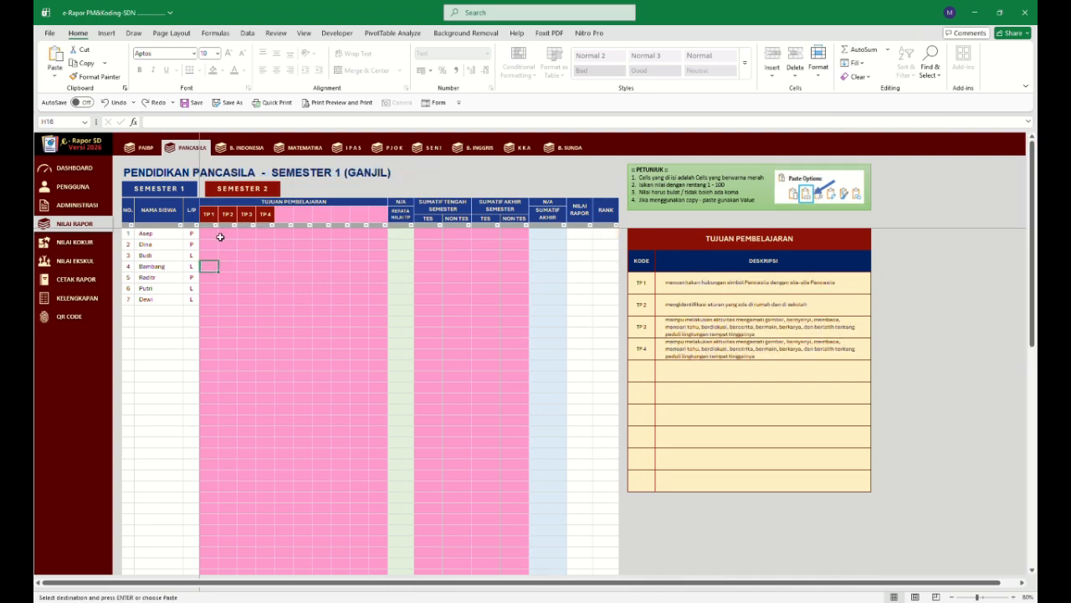
pyautogui.click(210, 234)
pyautogui.hotkey('ctrl', 'v')
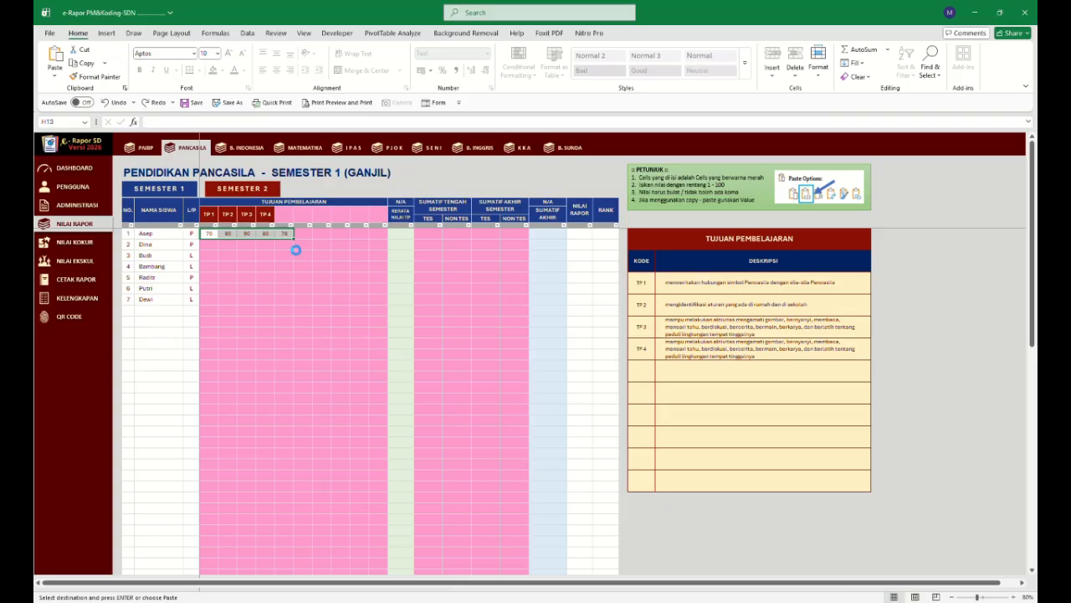
pyautogui.click(287, 243)
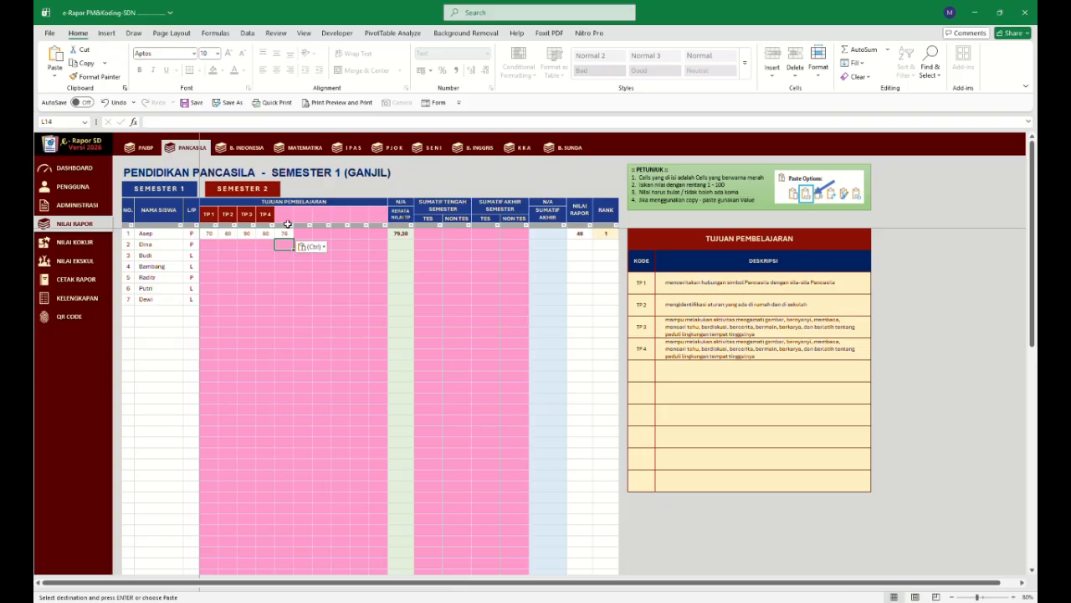
pyautogui.click(289, 235)
pyautogui.press('Delete')
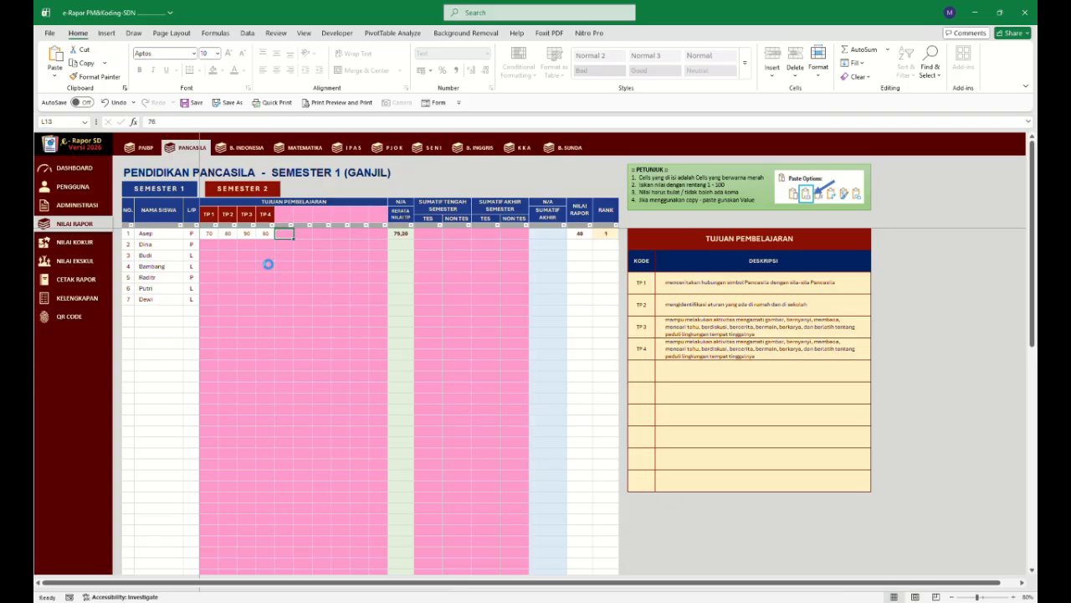
pyautogui.click(264, 255)
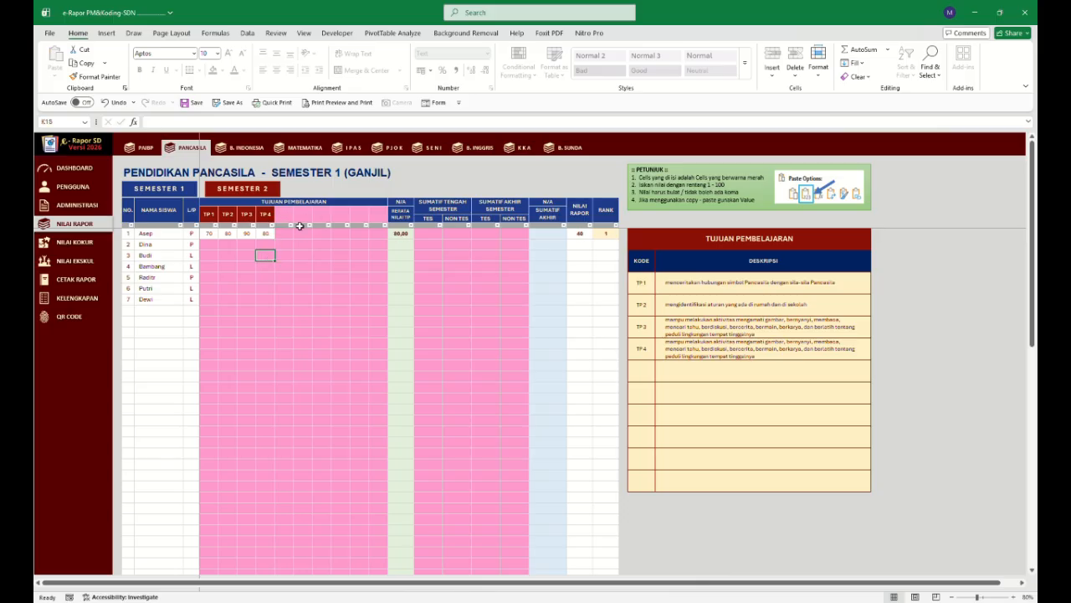
# Open the Nilai Kokur sheet and fill all eight profile dimension scores for Asep with 4.
pyautogui.click(87, 242)
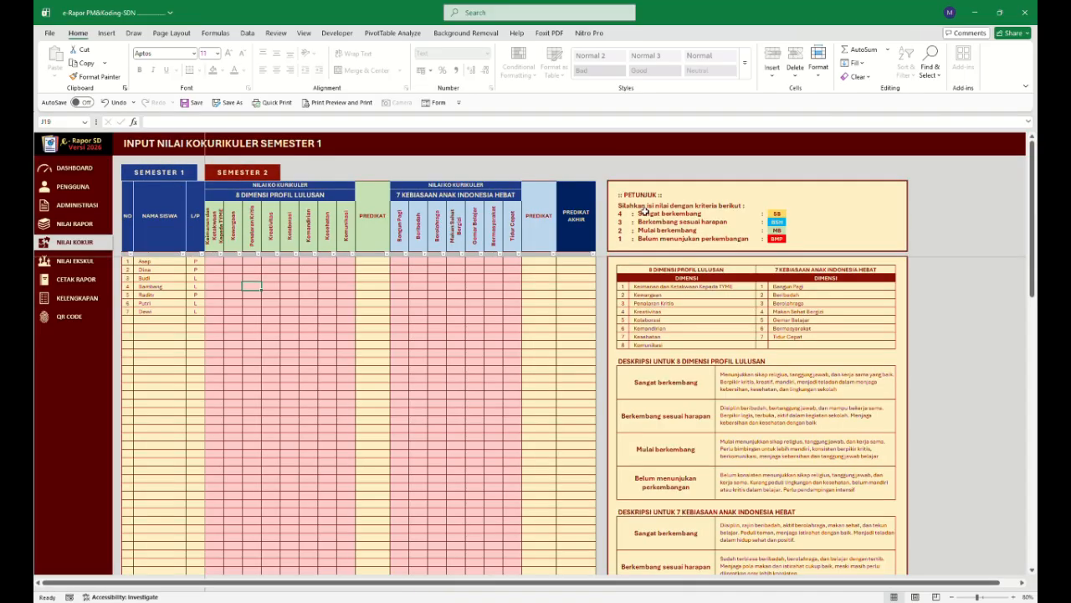
pyautogui.click(217, 264)
pyautogui.write('4')
pyautogui.click(277, 305)
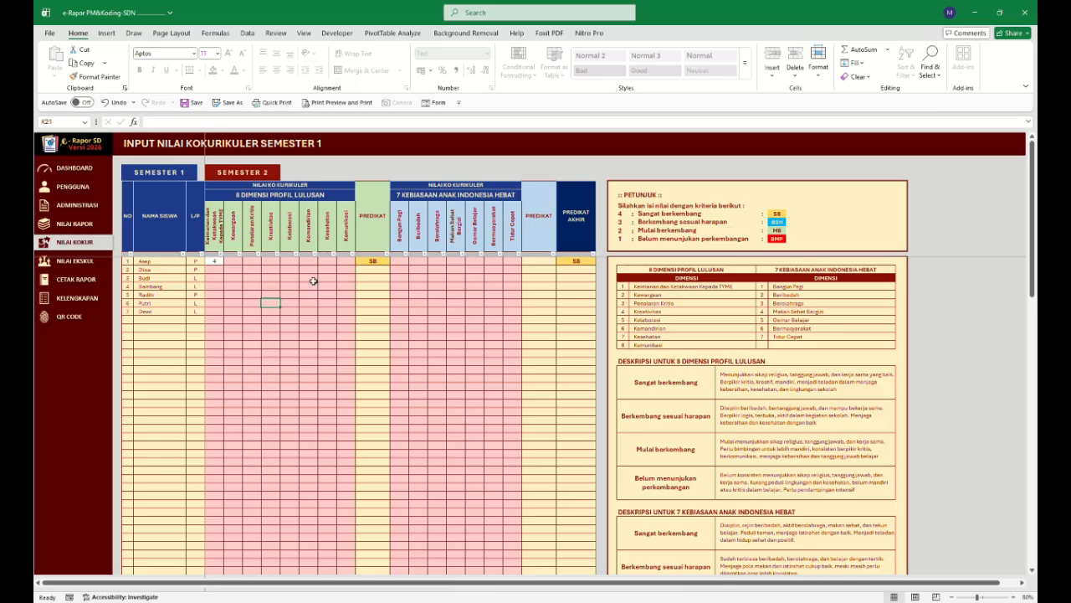
pyautogui.click(236, 262)
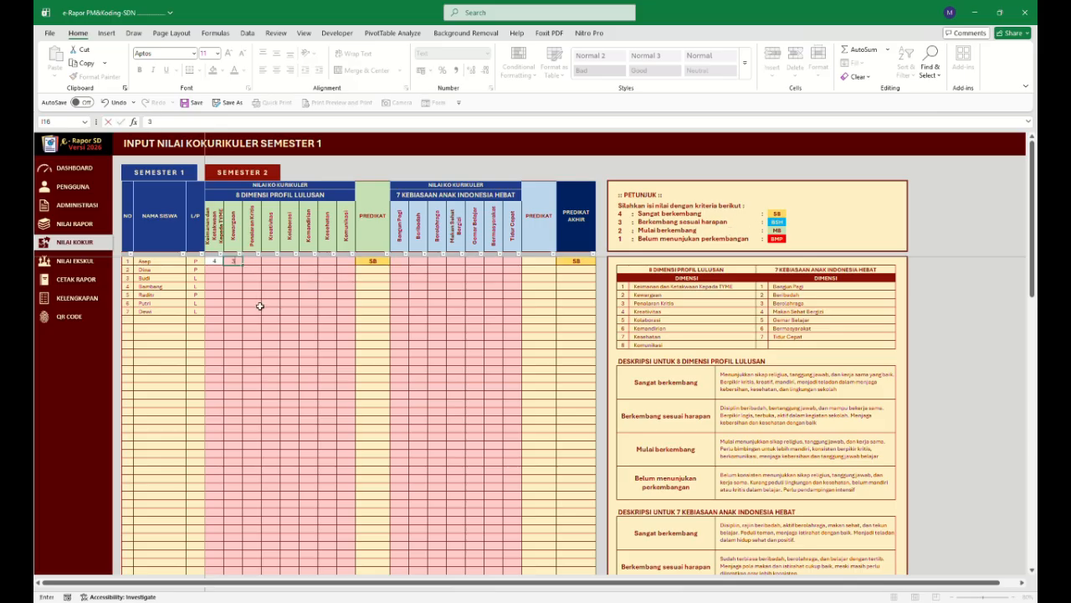
pyautogui.write('3')
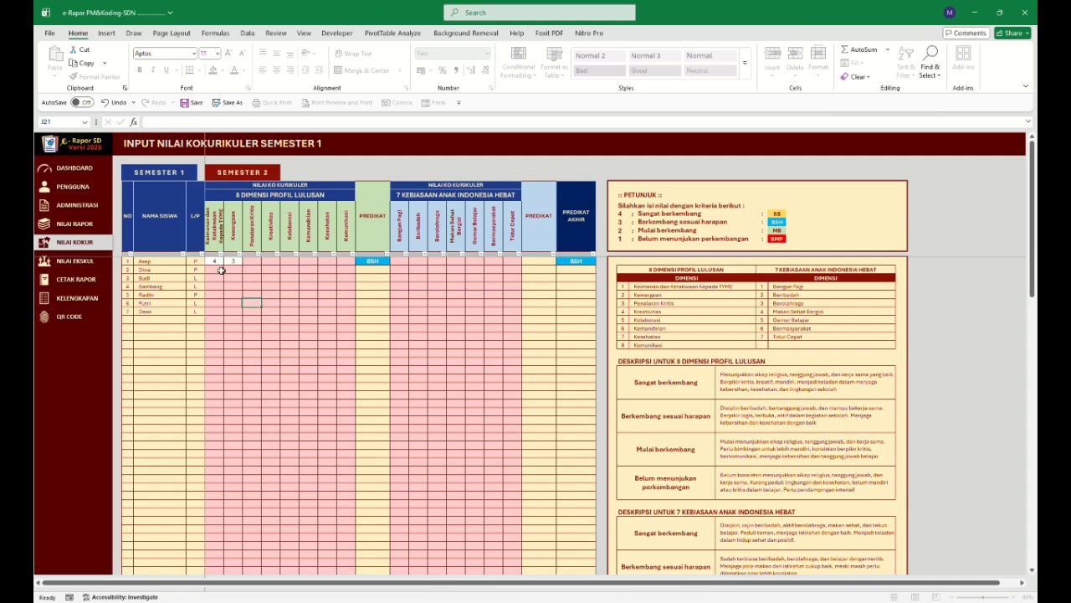
pyautogui.click(218, 264)
pyautogui.moveTo(226, 270); pyautogui.dragTo(342, 328)
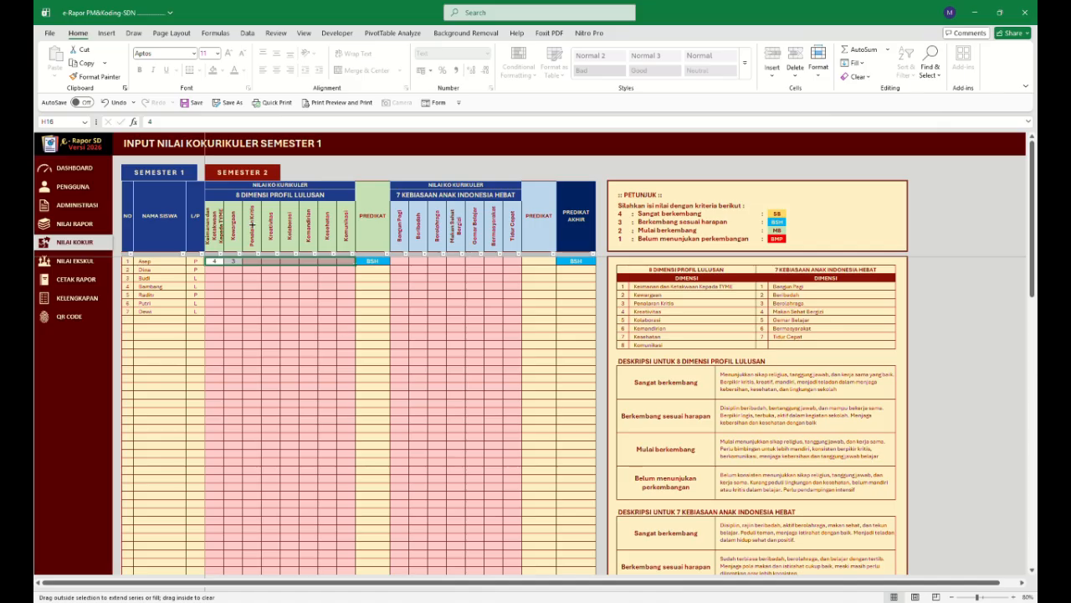
pyautogui.click(333, 279)
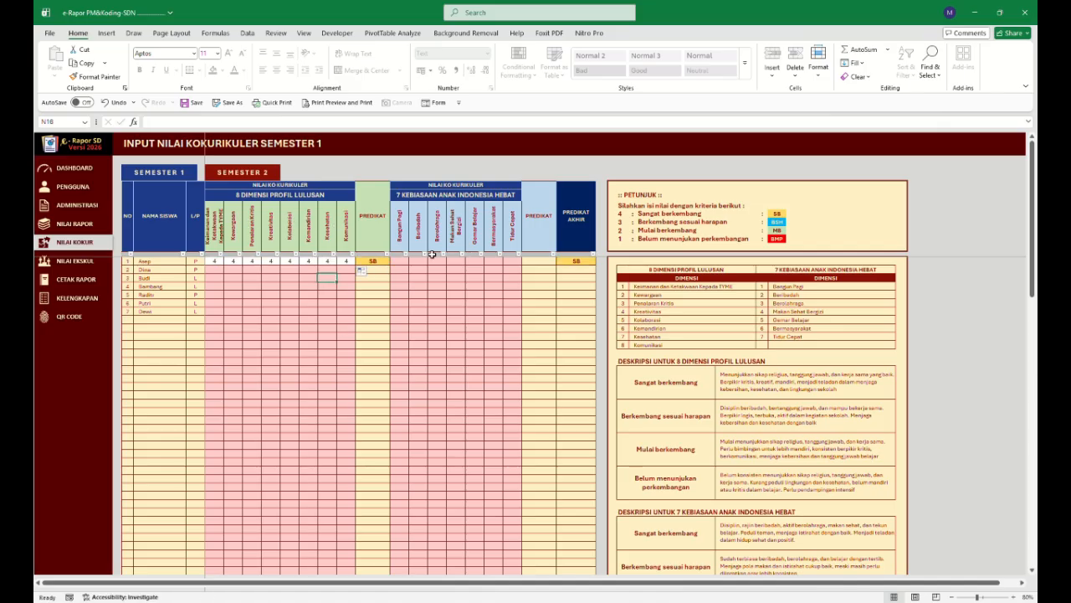
# Enter Asep's seven Indonesian habit scores as 4 and 3, then fill the remaining habits with 4.
pyautogui.click(400, 261)
pyautogui.write('4')
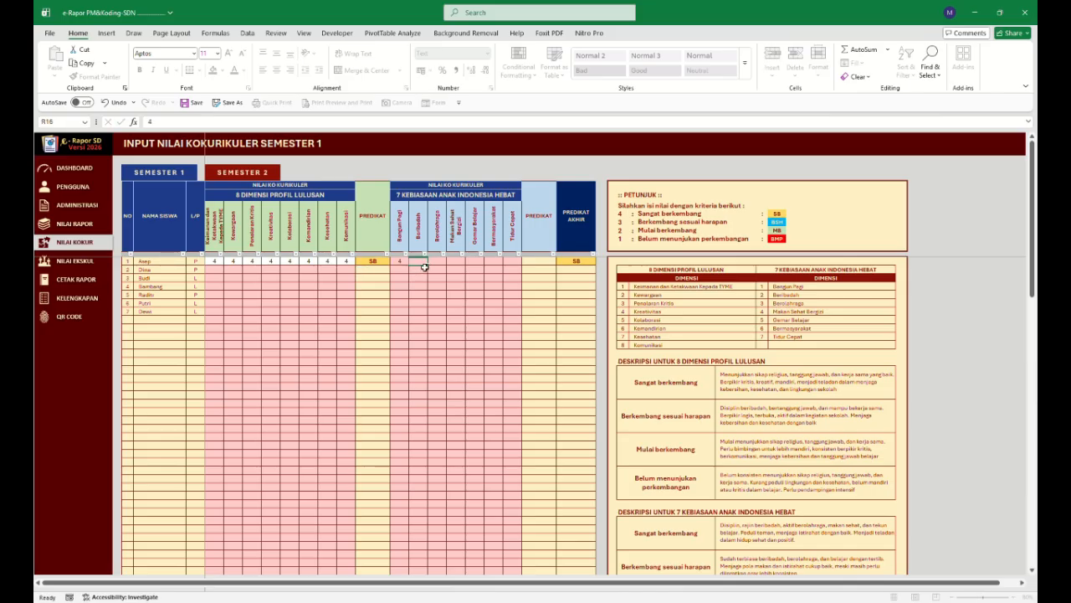
pyautogui.press('Tab')
pyautogui.write('3')
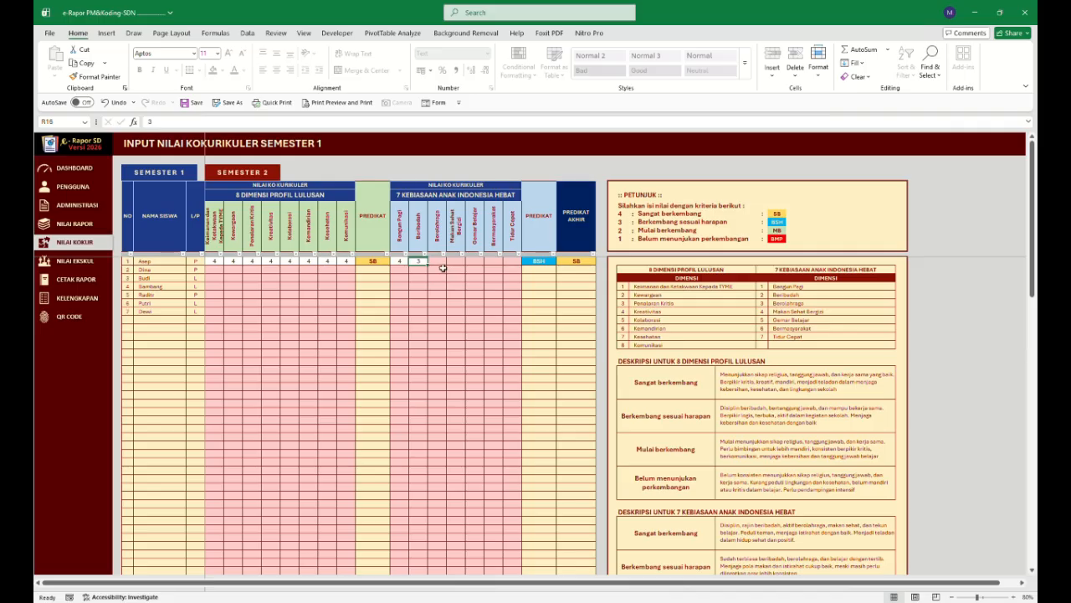
pyautogui.press('Tab')
pyautogui.write('4')
pyautogui.press('Tab')
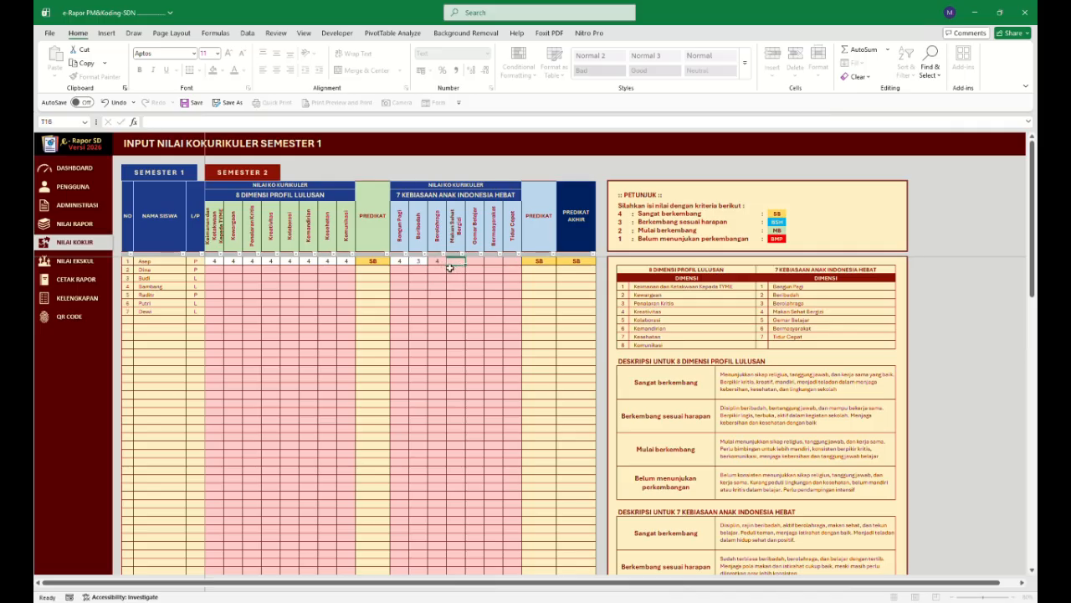
pyautogui.click(437, 261)
pyautogui.moveTo(446, 265); pyautogui.dragTo(520, 272)
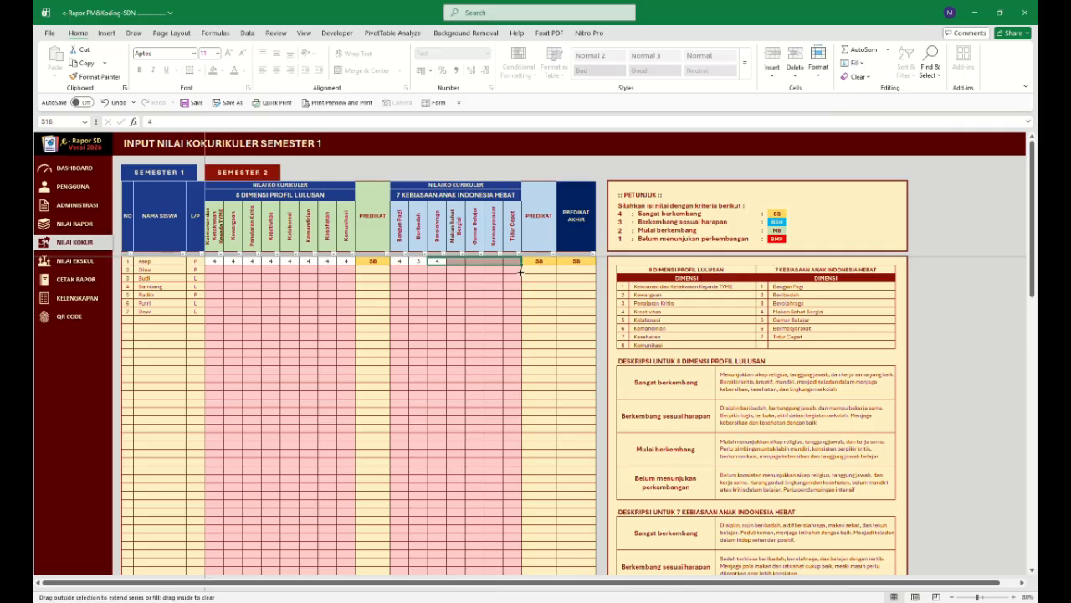
# Fill all eight profile dimension scores for Dina with 3.
pyautogui.click(220, 271)
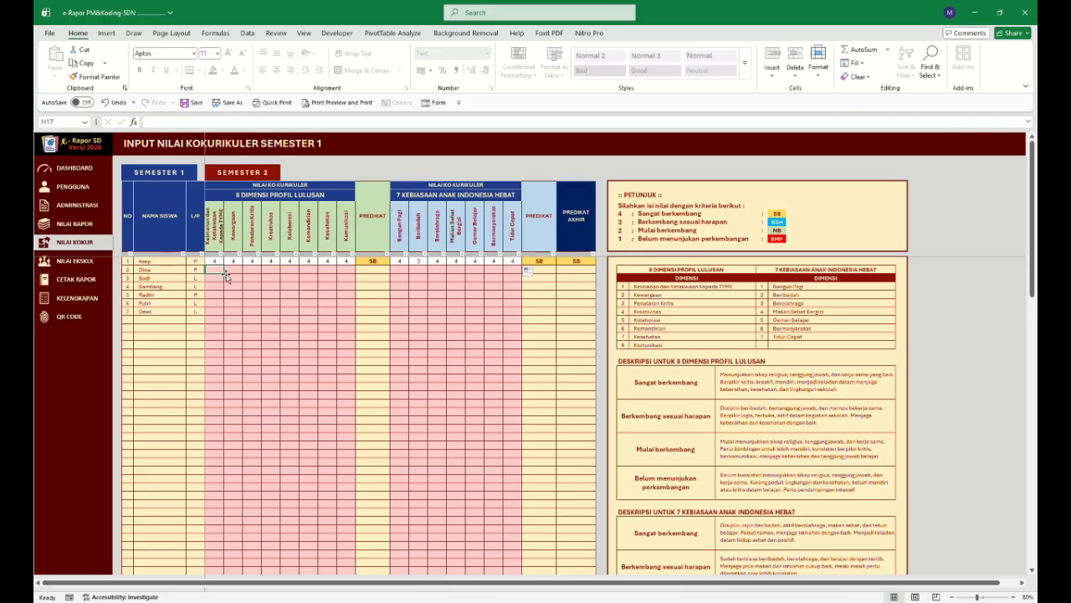
pyautogui.write('3')
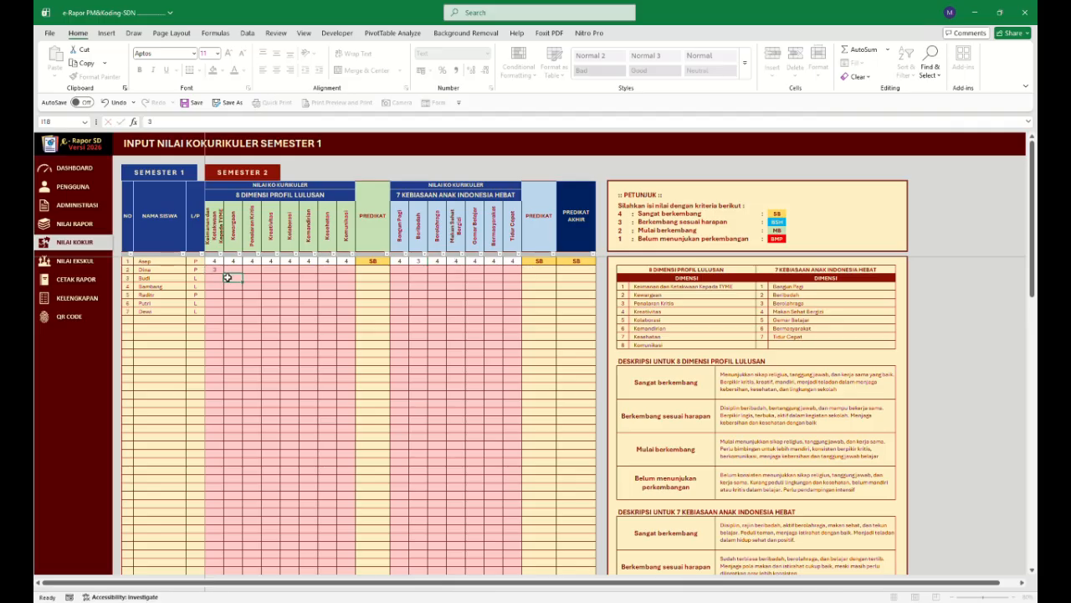
pyautogui.hotkey('ctrl', 'Return')
pyautogui.moveTo(223, 273); pyautogui.dragTo(431, 269)
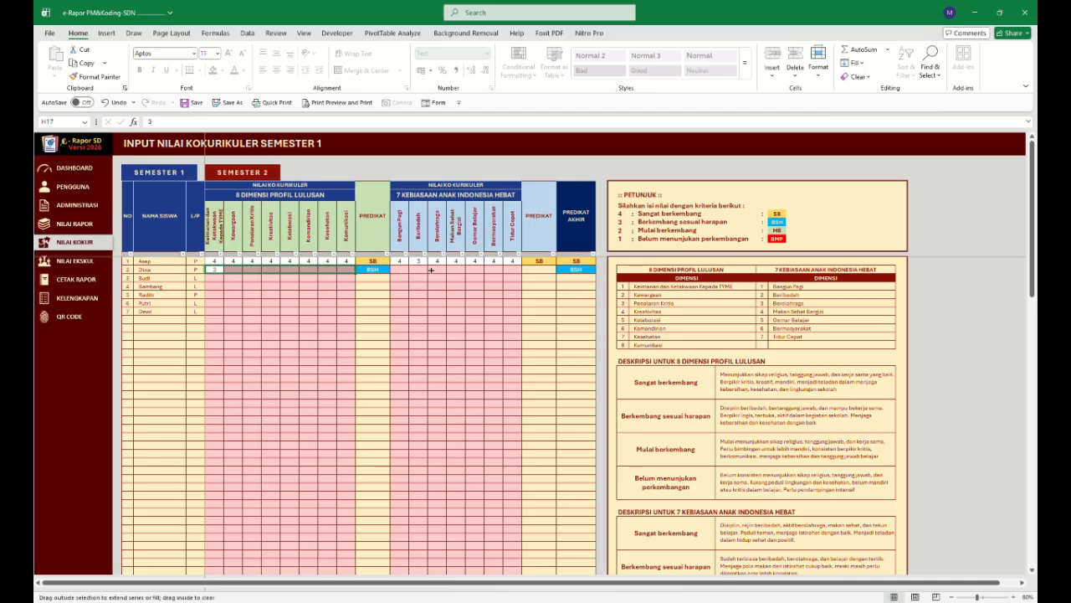
# Fill all seven habit scores for Dina with 1.
pyautogui.click(406, 272)
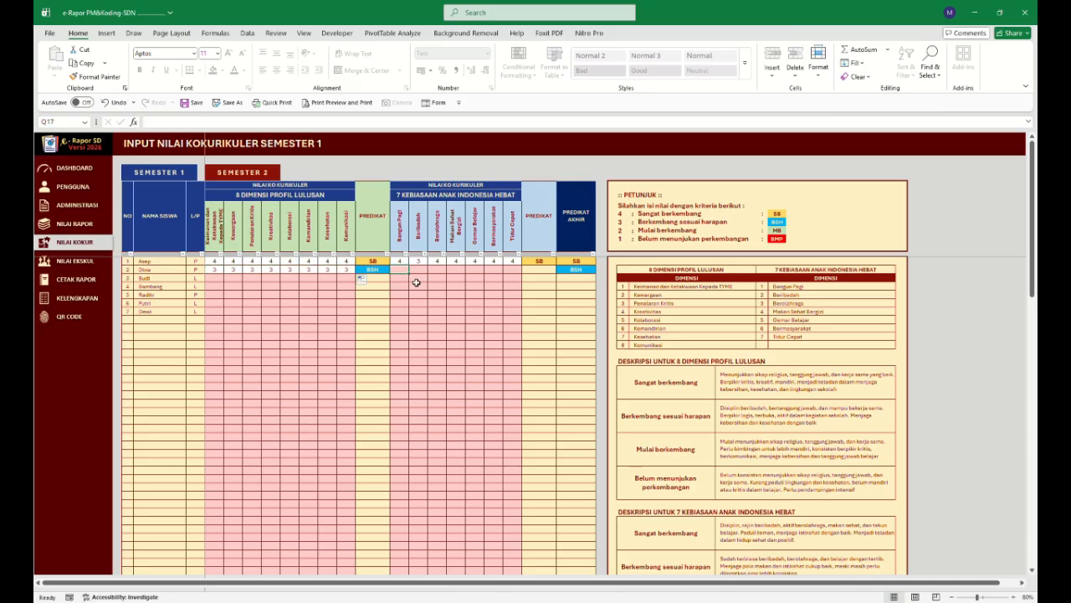
pyautogui.write('1')
pyautogui.click(418, 282)
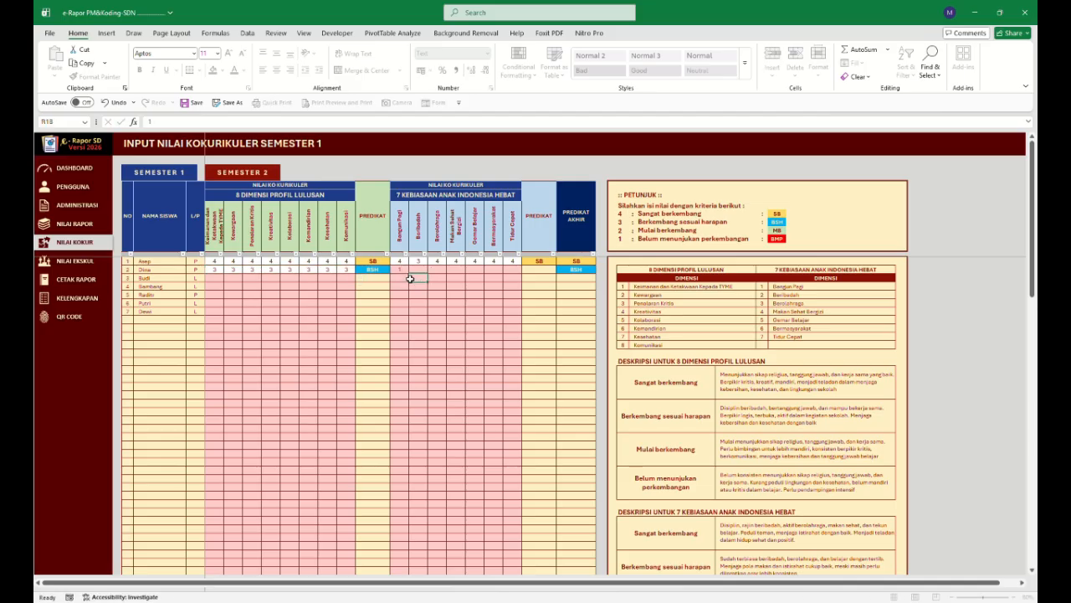
pyautogui.hotkey('ctrl', 'Return')
pyautogui.moveTo(413, 278); pyautogui.dragTo(468, 306)
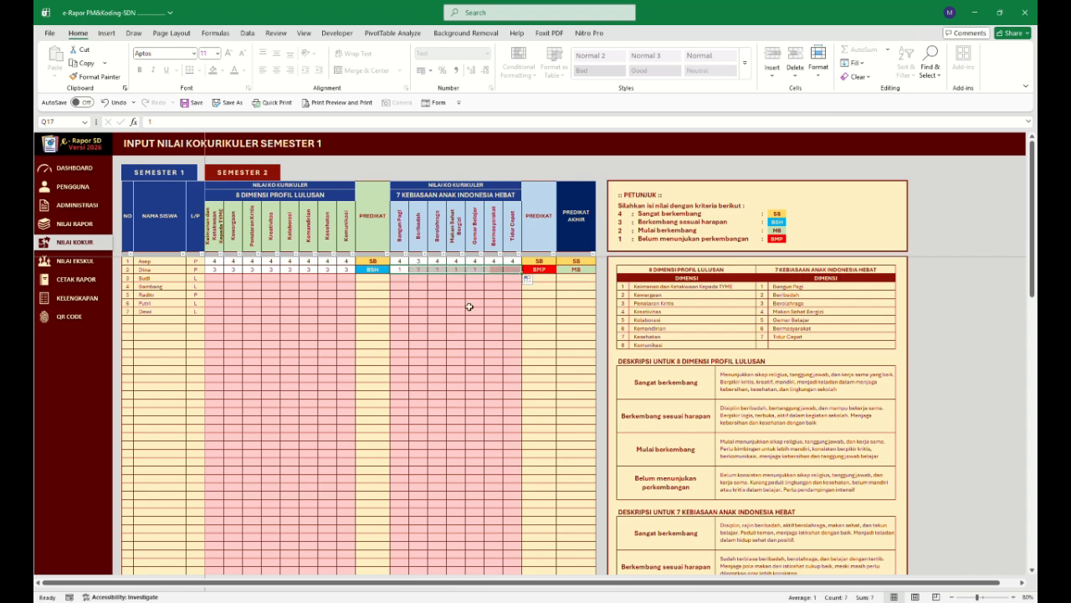
pyautogui.click(474, 303)
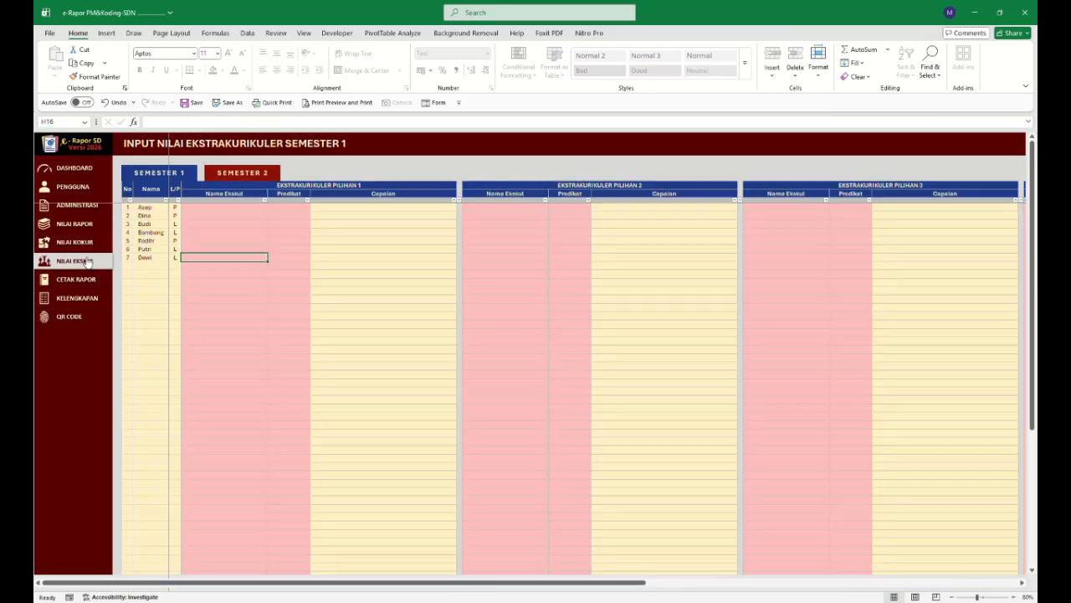
# Open the extracurricular sheet, check the school's extracurricular list, and give Asep Pramuka with predicate Berkembang.
pyautogui.click(87, 261)
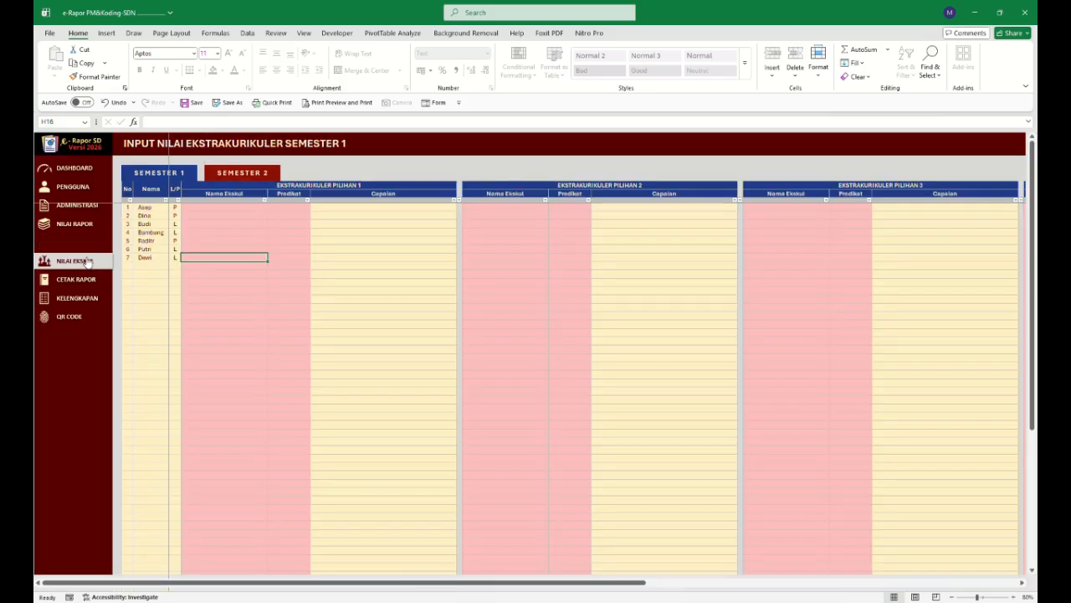
pyautogui.click(243, 209)
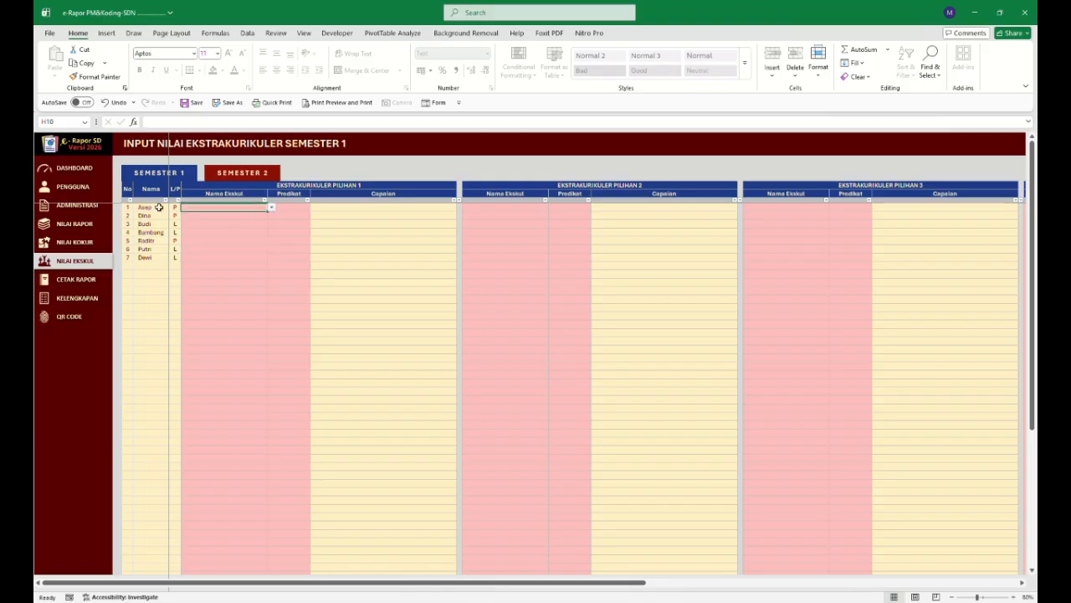
pyautogui.click(77, 186)
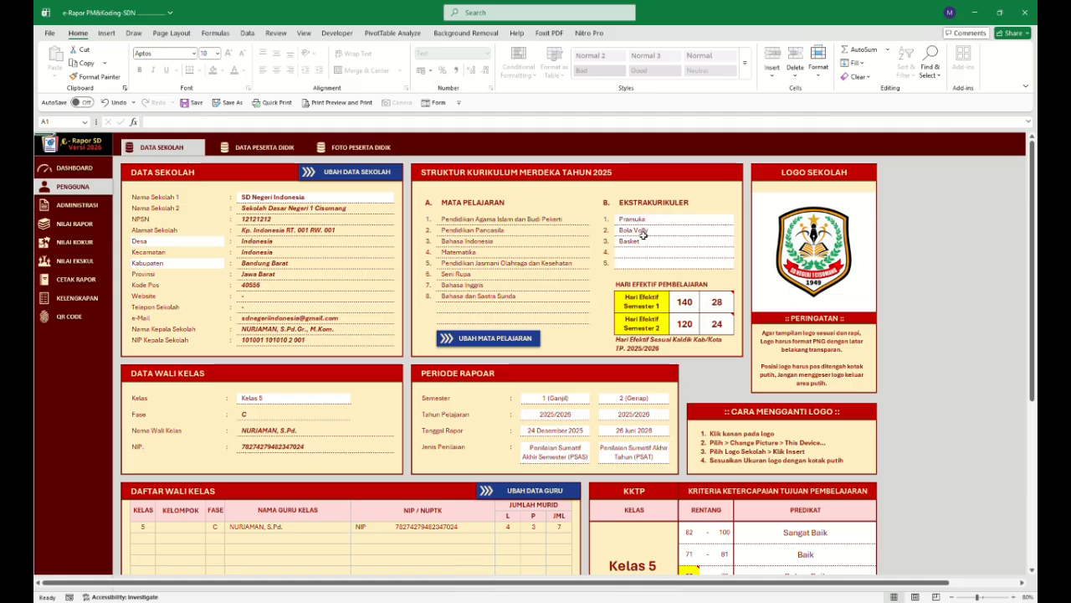
pyautogui.click(80, 260)
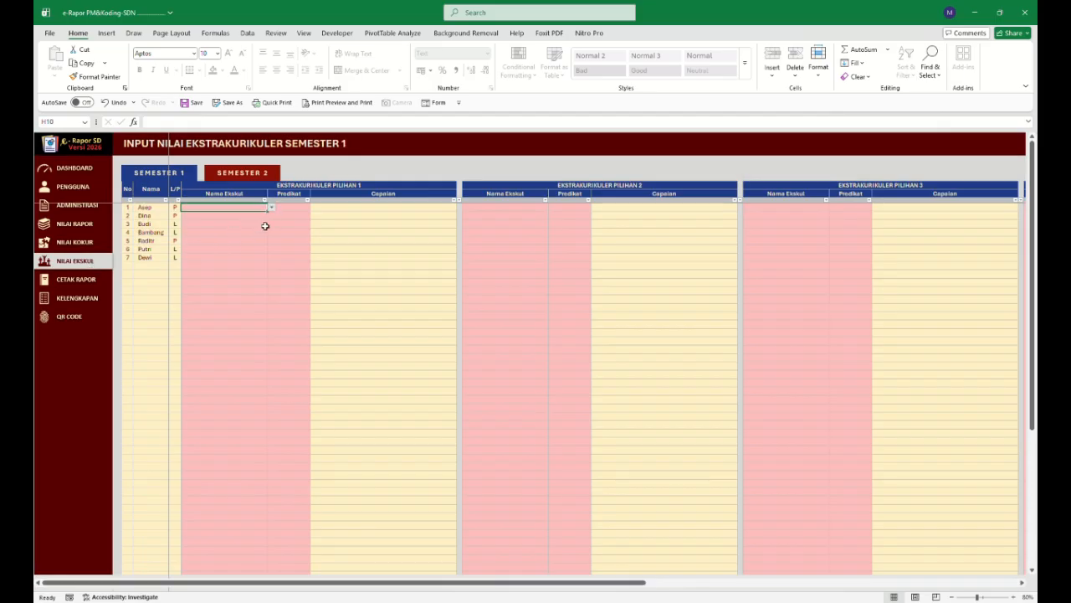
pyautogui.click(246, 218)
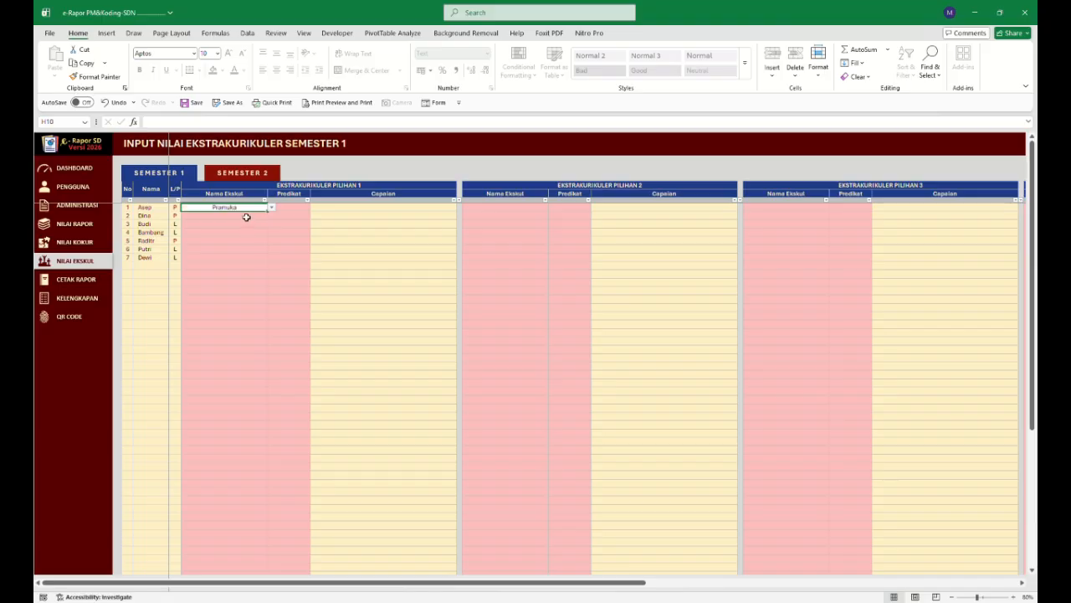
pyautogui.click(292, 208)
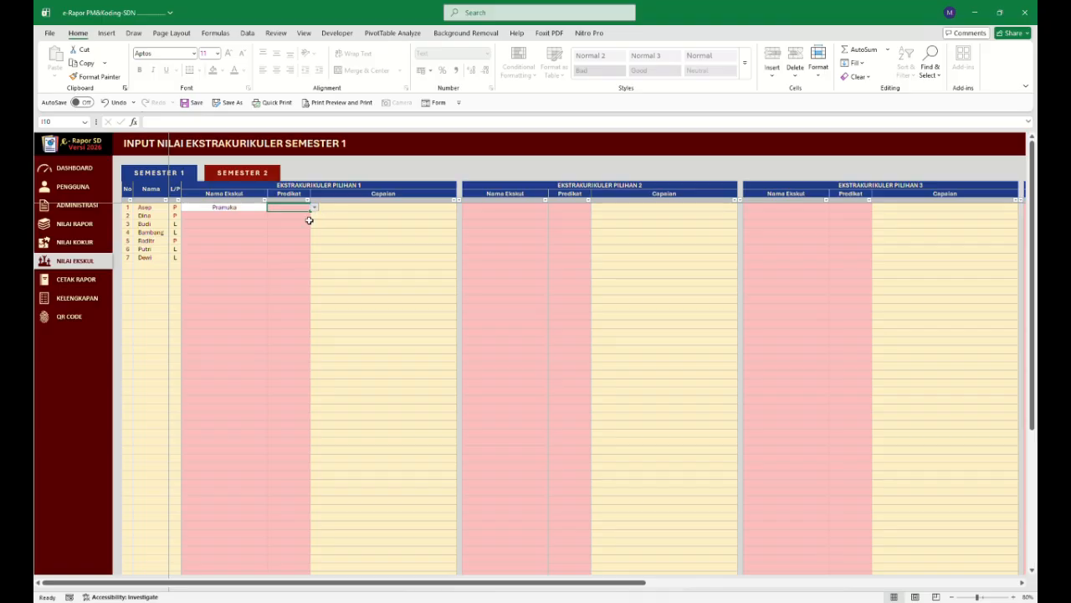
pyautogui.click(295, 241)
pyautogui.click(295, 241)
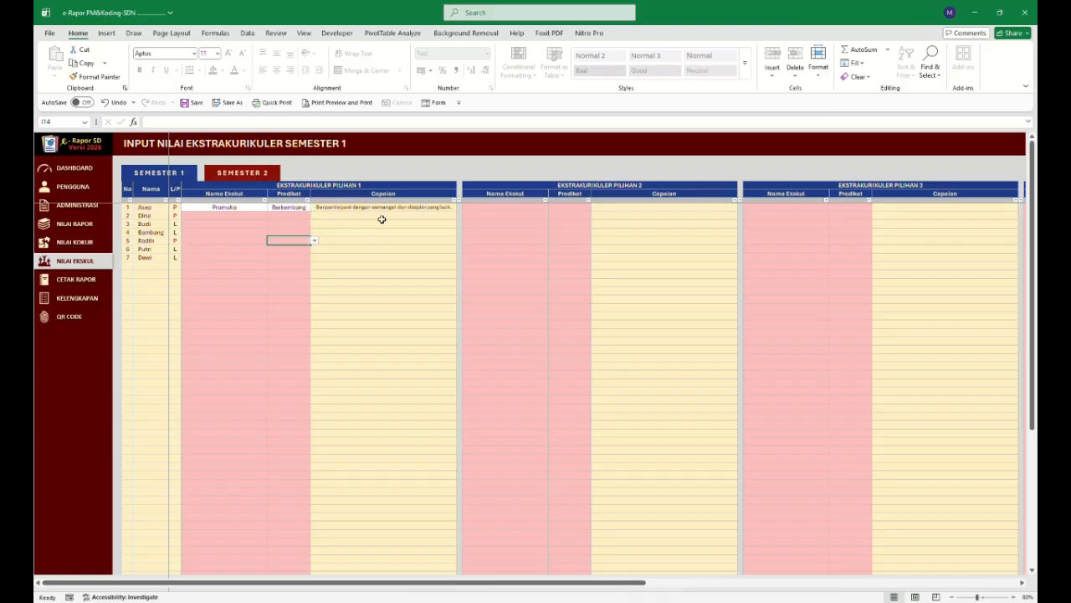
# Give Dina Bola Volly as first extracurricular with predicate Sangat berkembang.
pyautogui.click(239, 215)
pyautogui.click(272, 217)
pyautogui.click(260, 231)
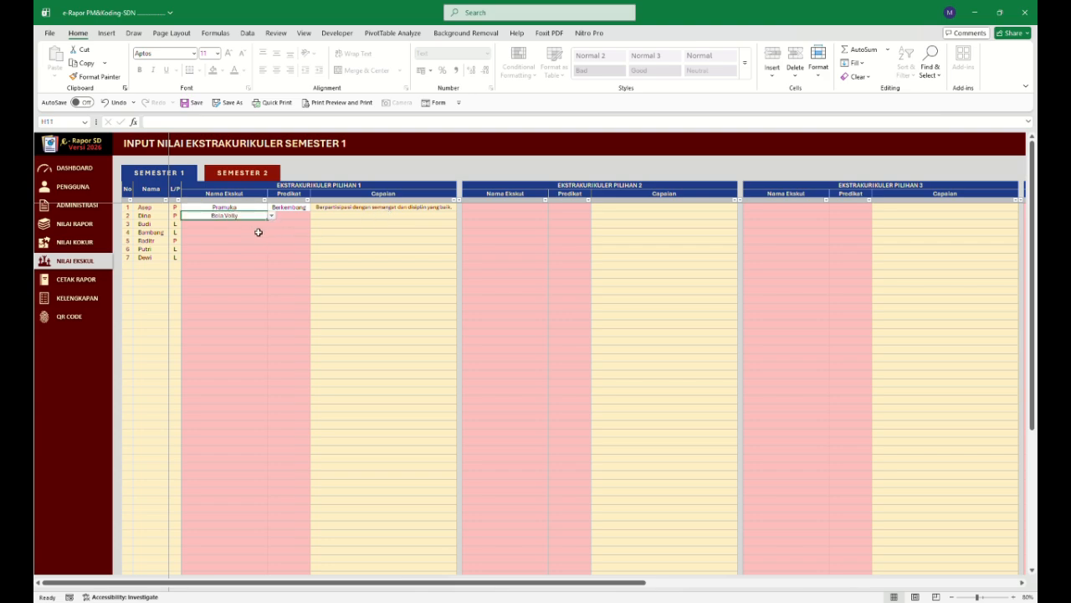
pyautogui.click(308, 217)
pyautogui.click(297, 227)
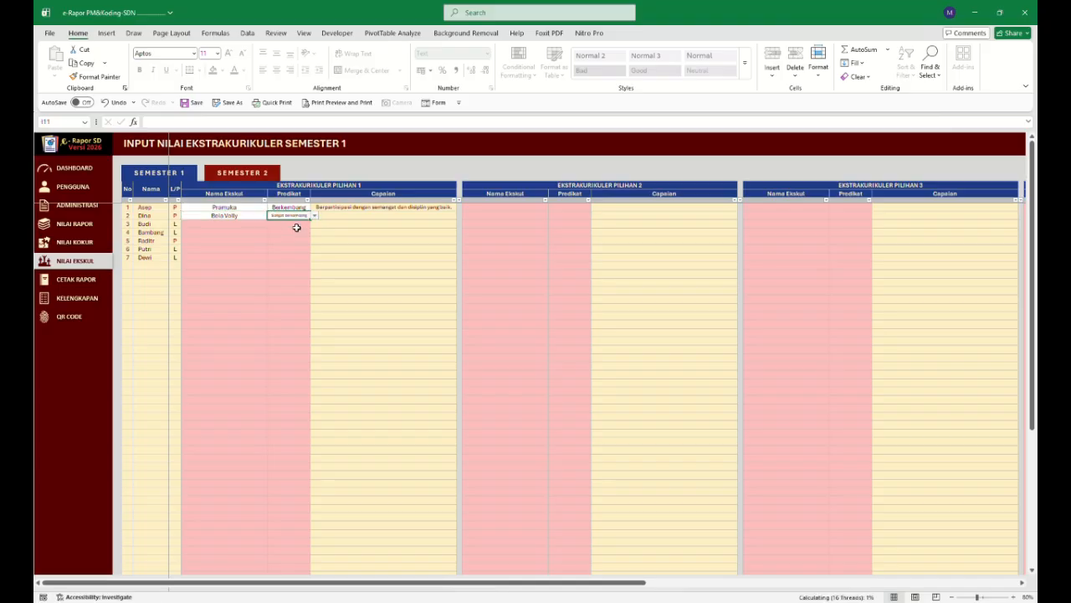
pyautogui.click(294, 241)
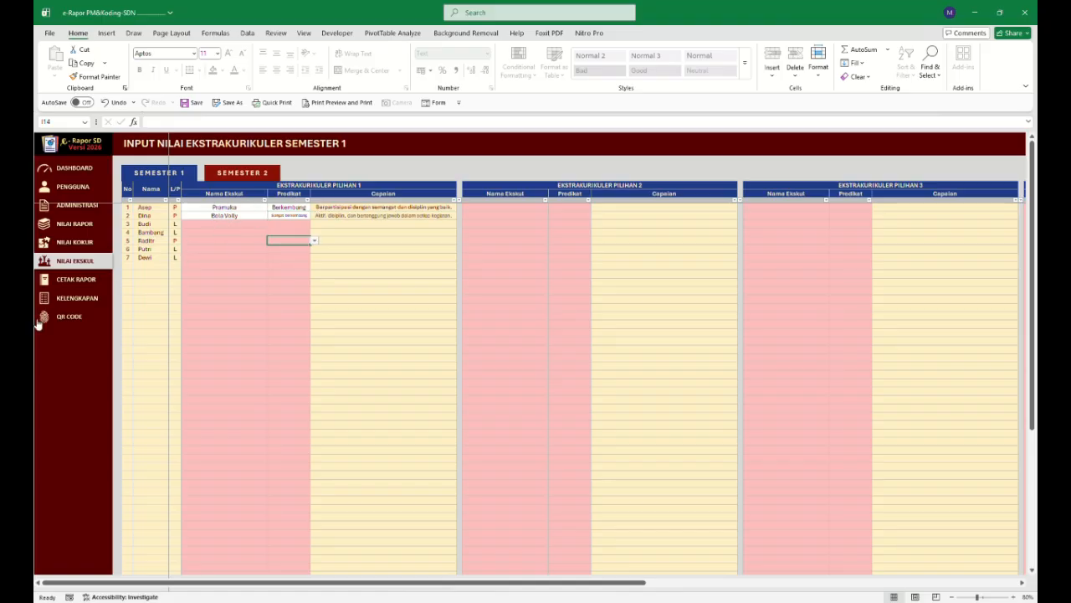
# Browse the report card templates and check the class setting in the school data.
pyautogui.click(74, 281)
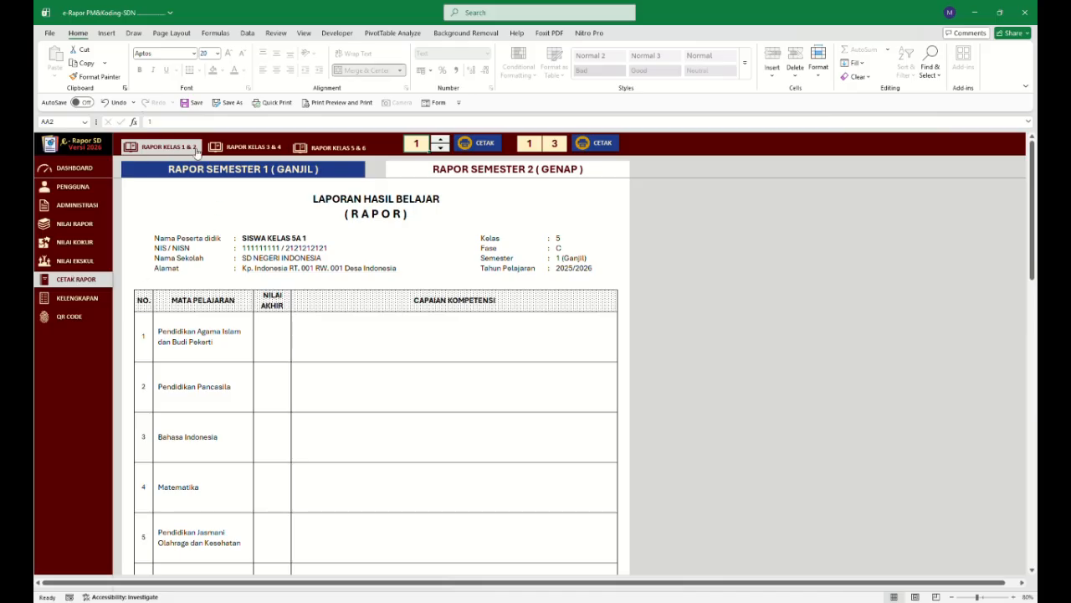
pyautogui.click(243, 148)
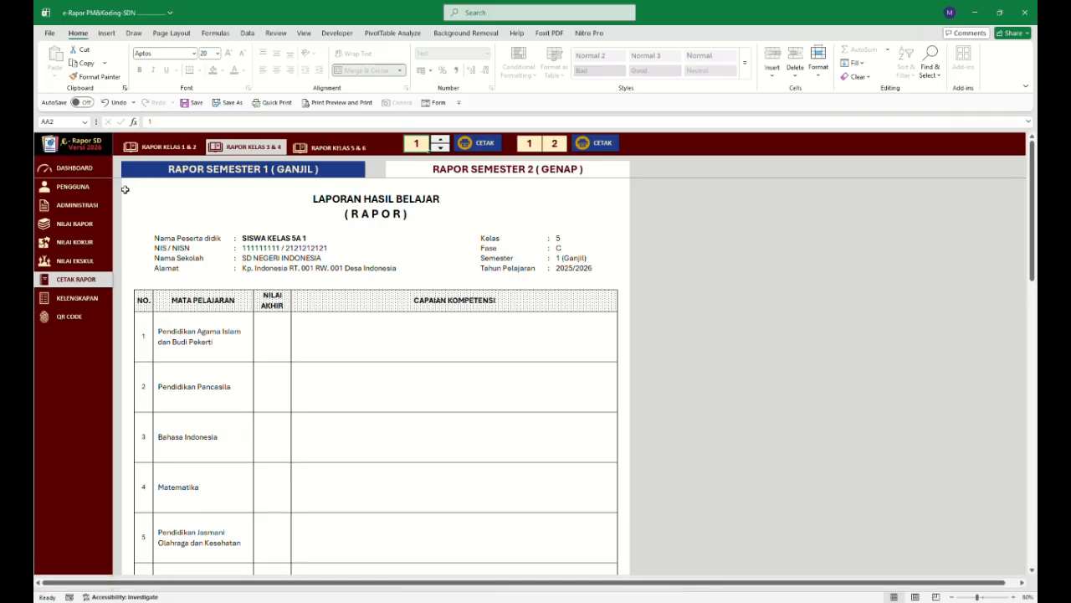
pyautogui.click(73, 186)
pyautogui.scroll(-1, 348, 457)
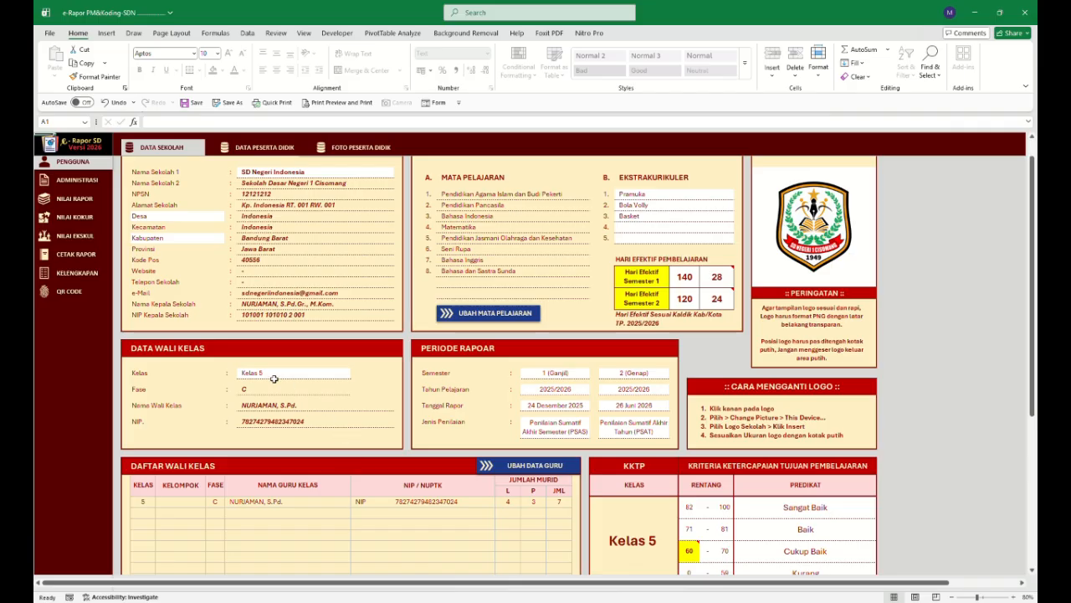
# Open the class 5 & 6 report card and review Asep's semester 1 report pages.
pyautogui.click(87, 255)
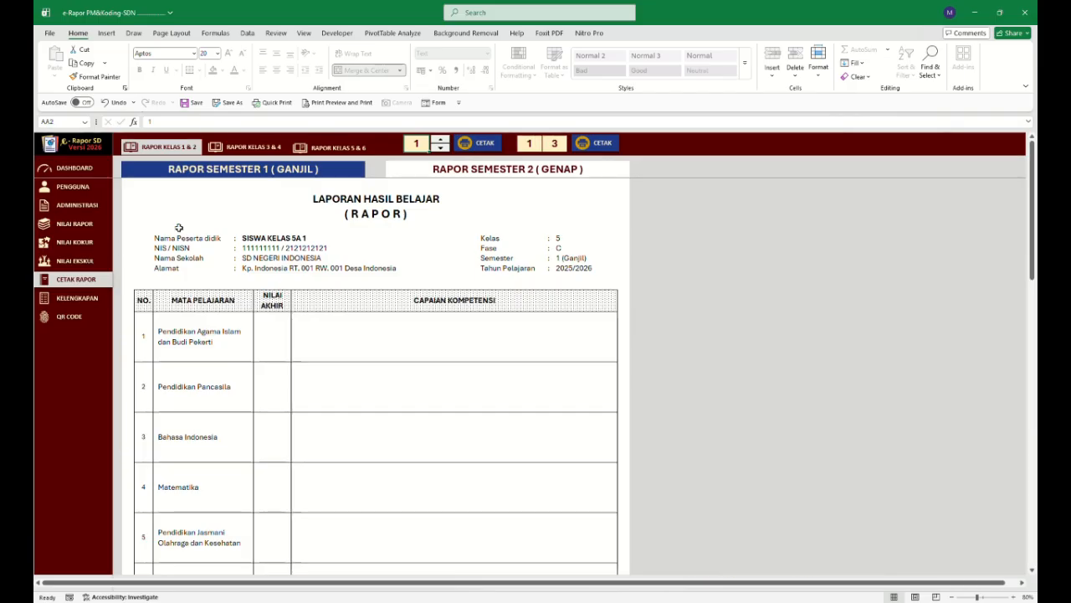
pyautogui.click(317, 148)
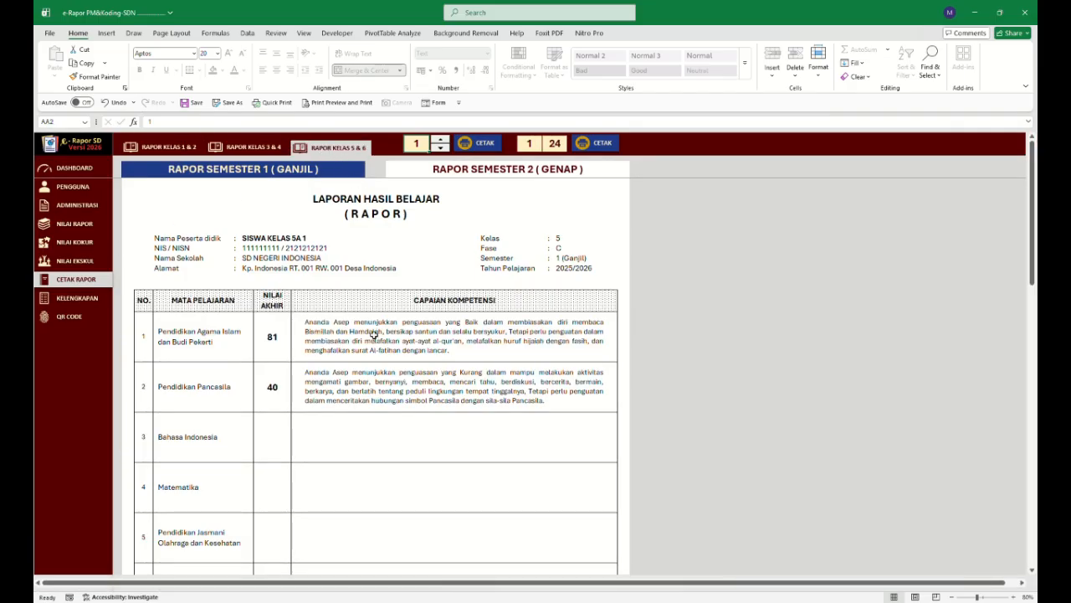
pyautogui.scroll(-10, 394, 332)
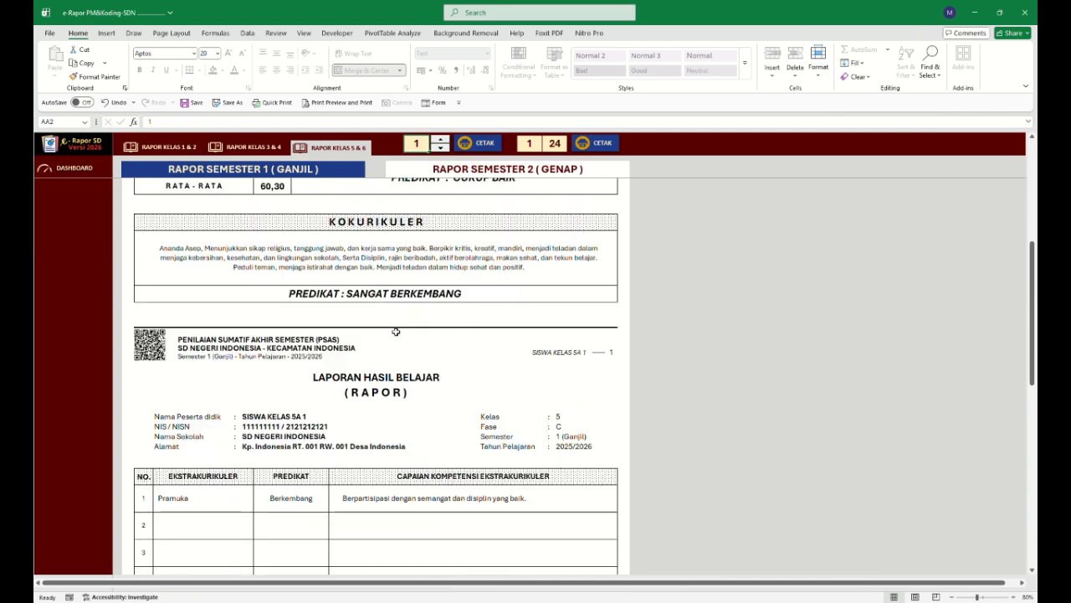
pyautogui.scroll(3, 396, 331)
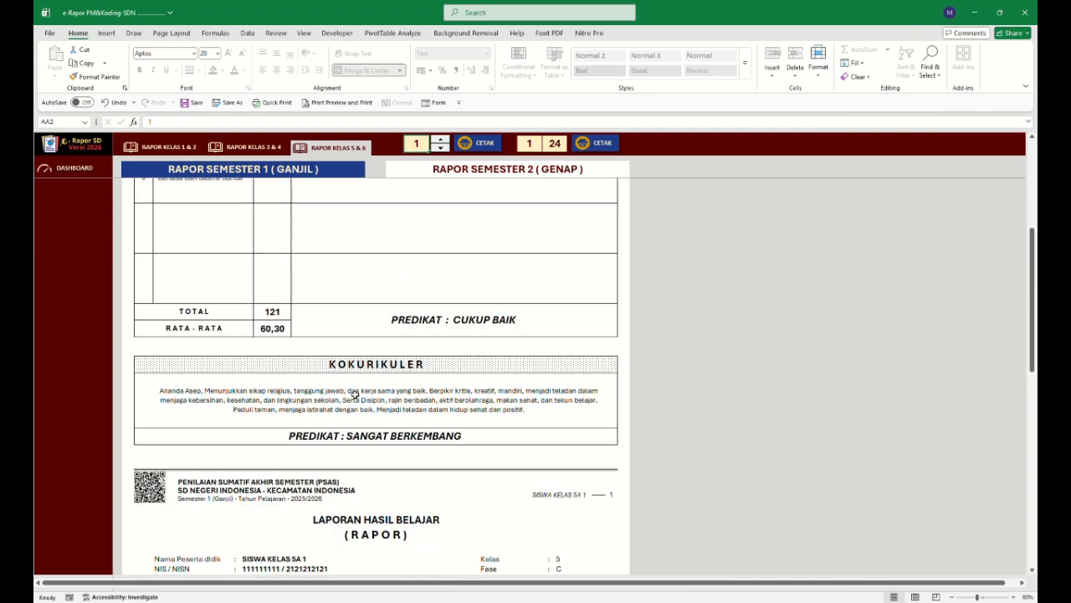
pyautogui.scroll(-5, 355, 393)
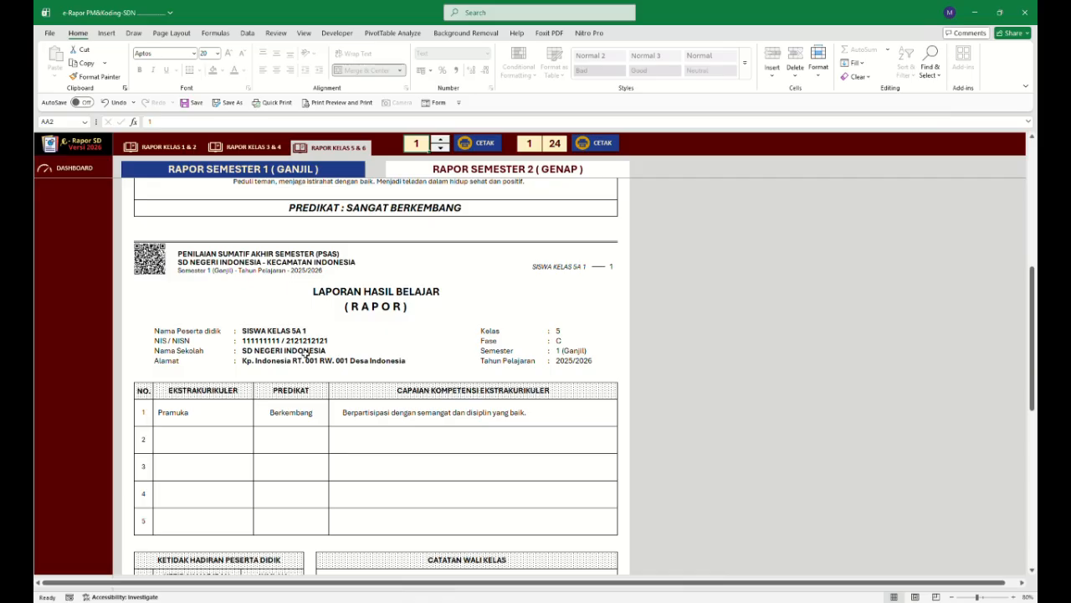
pyautogui.scroll(-4, 337, 409)
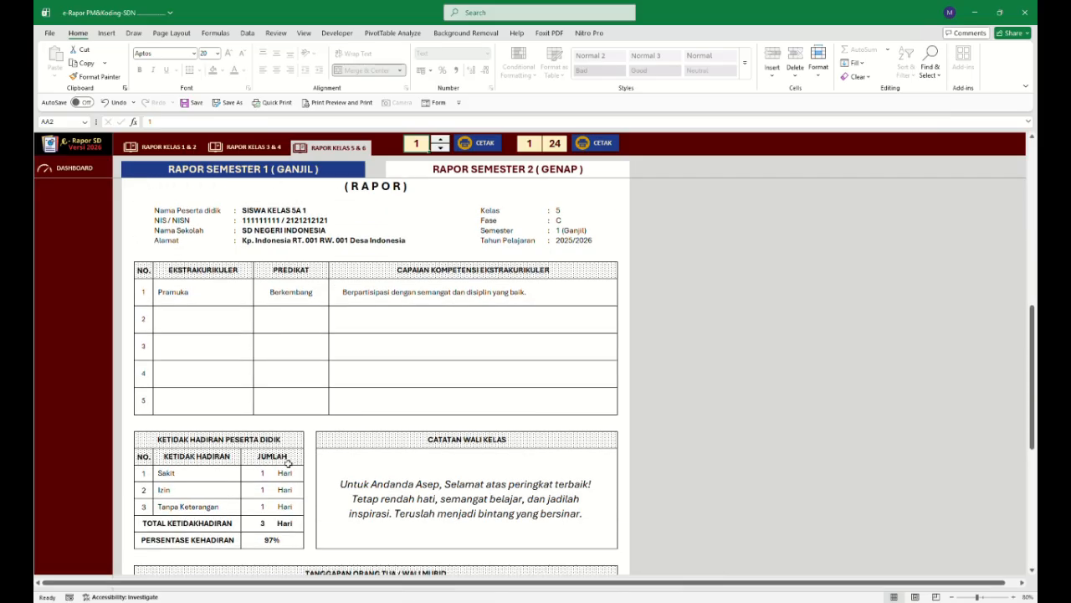
pyautogui.scroll(-6, 438, 410)
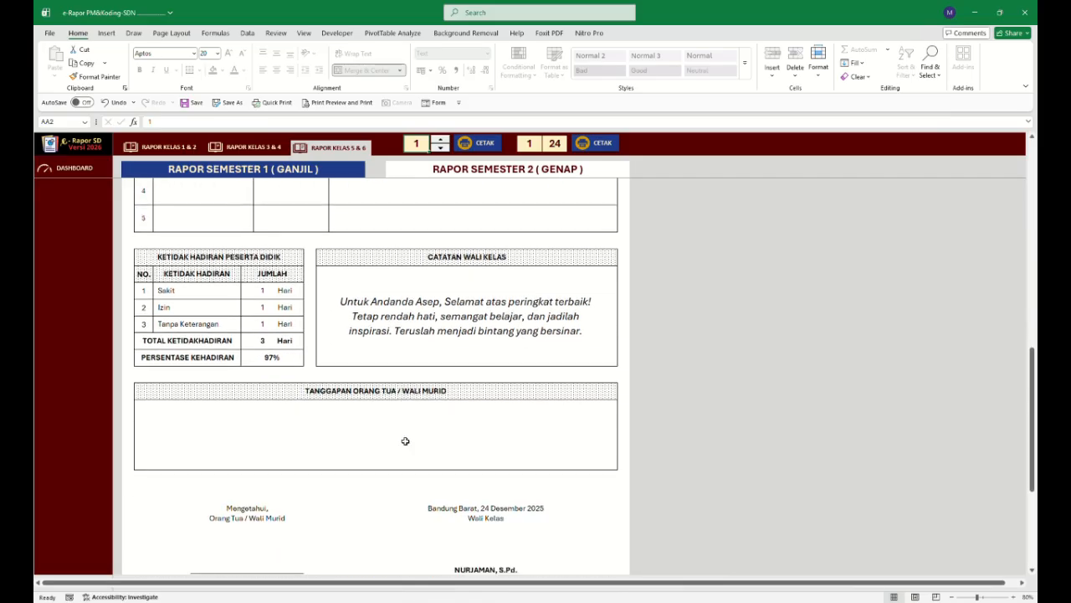
pyautogui.scroll(-2, 501, 449)
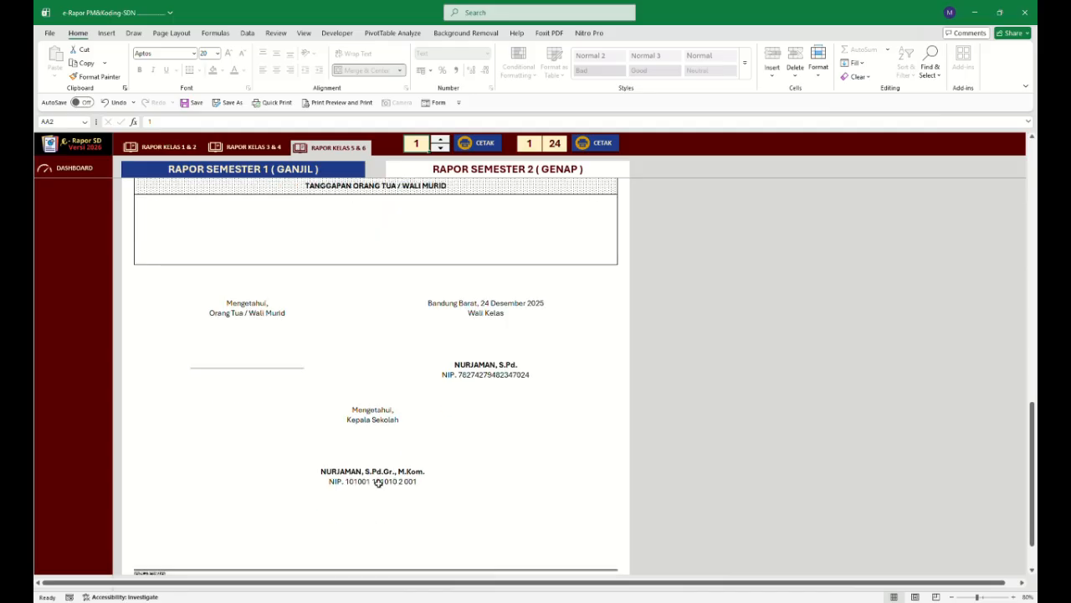
pyautogui.scroll(-3, 377, 390)
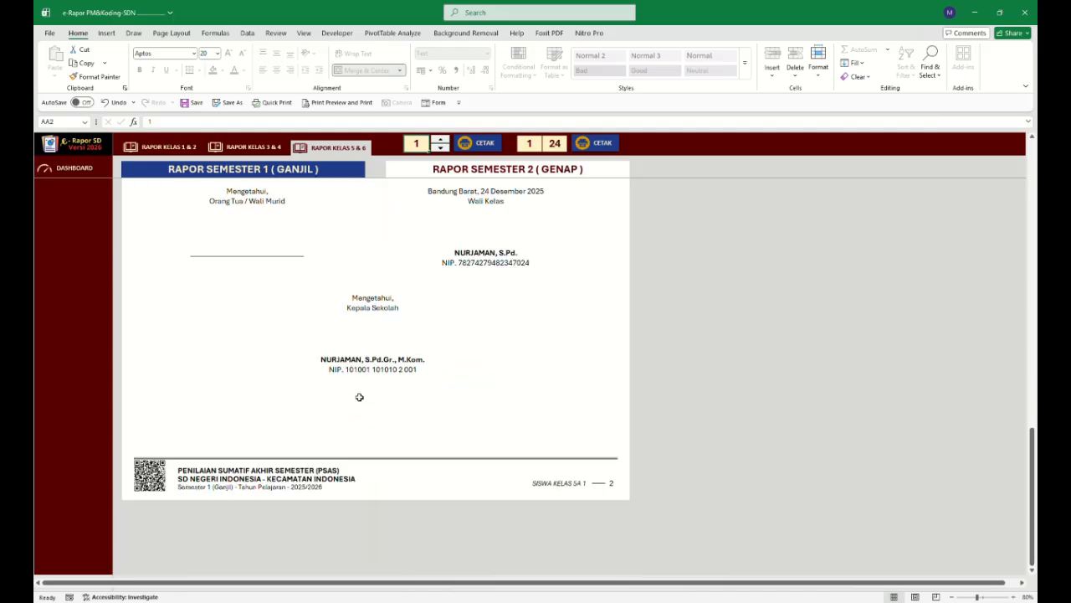
pyautogui.scroll(6, 350, 390)
pyautogui.scroll(15, 350, 390)
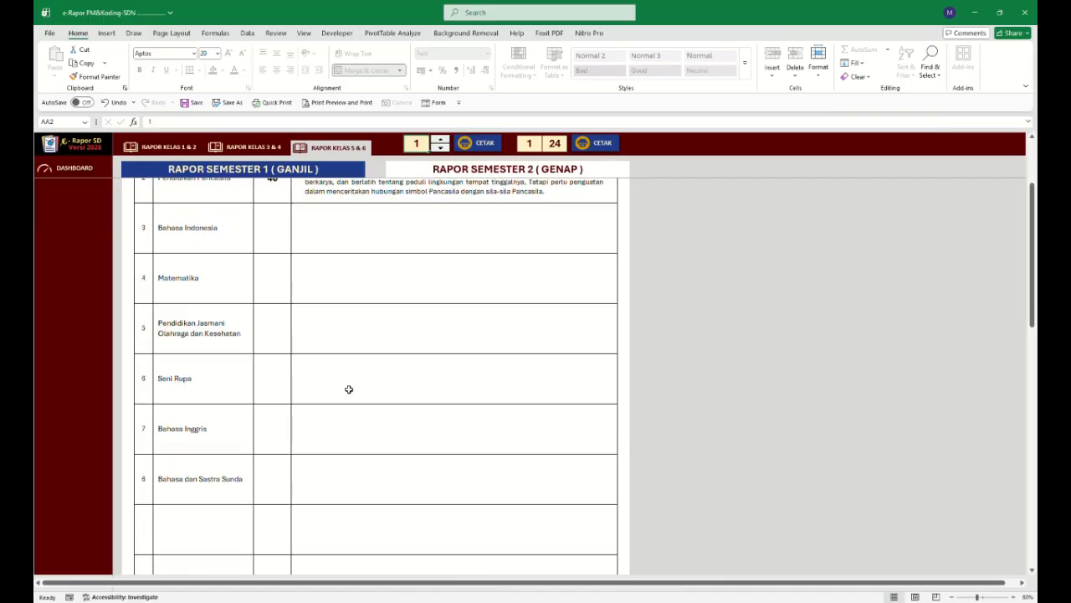
# Open the QR code sheet and examine the list of student identity texts and their QR codes.
pyautogui.scroll(-7, 349, 388)
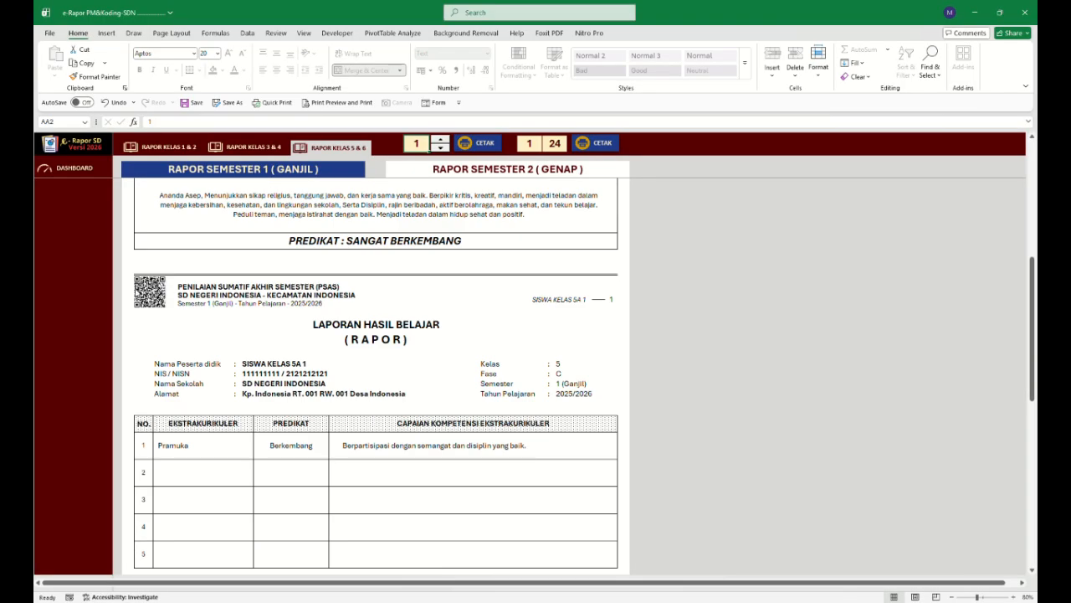
pyautogui.scroll(8, 138, 293)
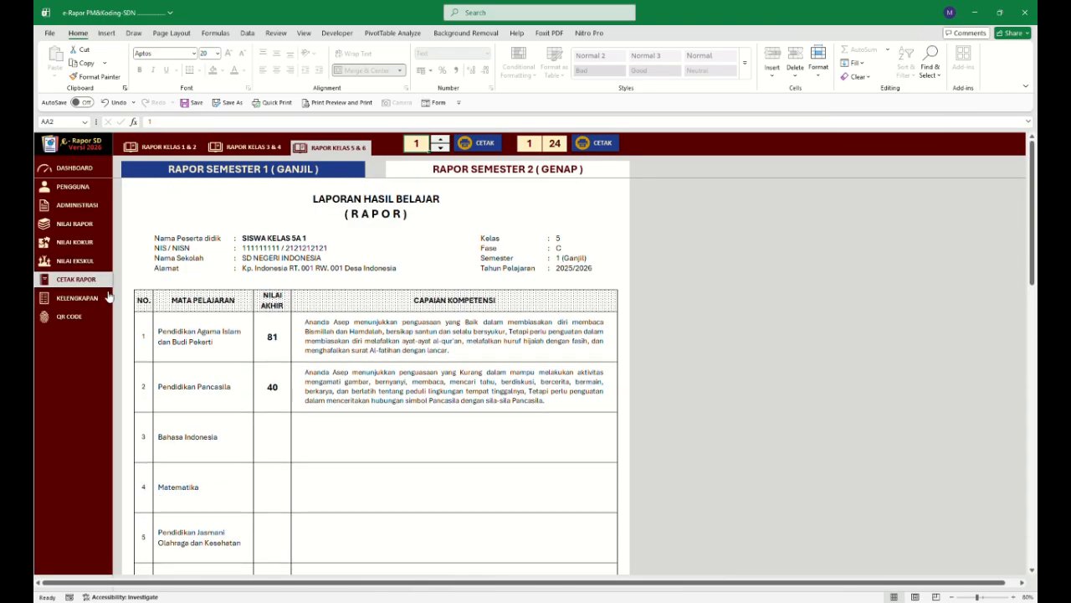
pyautogui.click(70, 317)
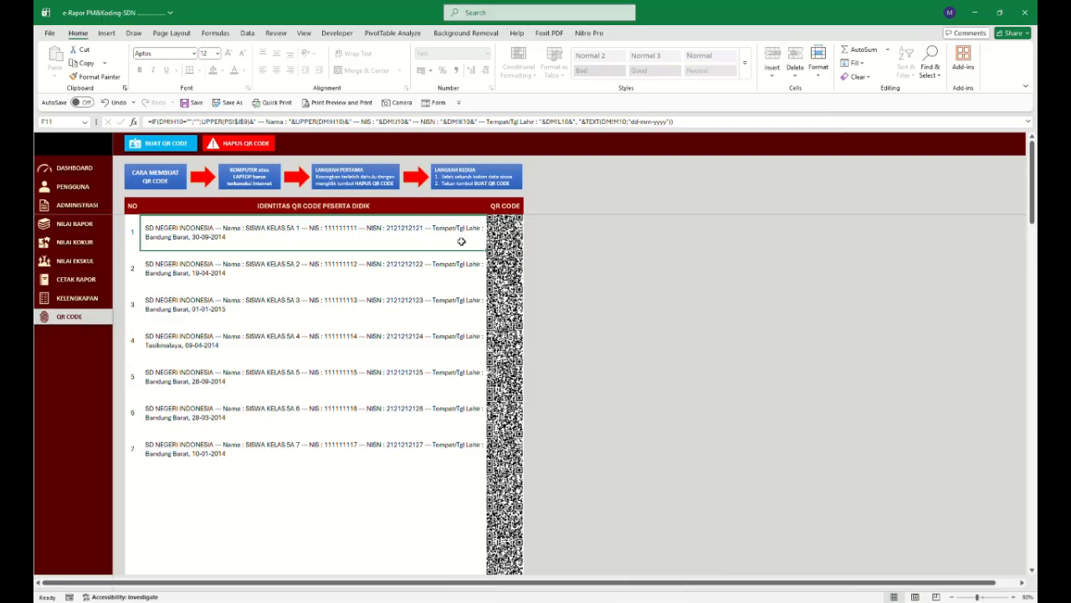
pyautogui.scroll(-1, 459, 241)
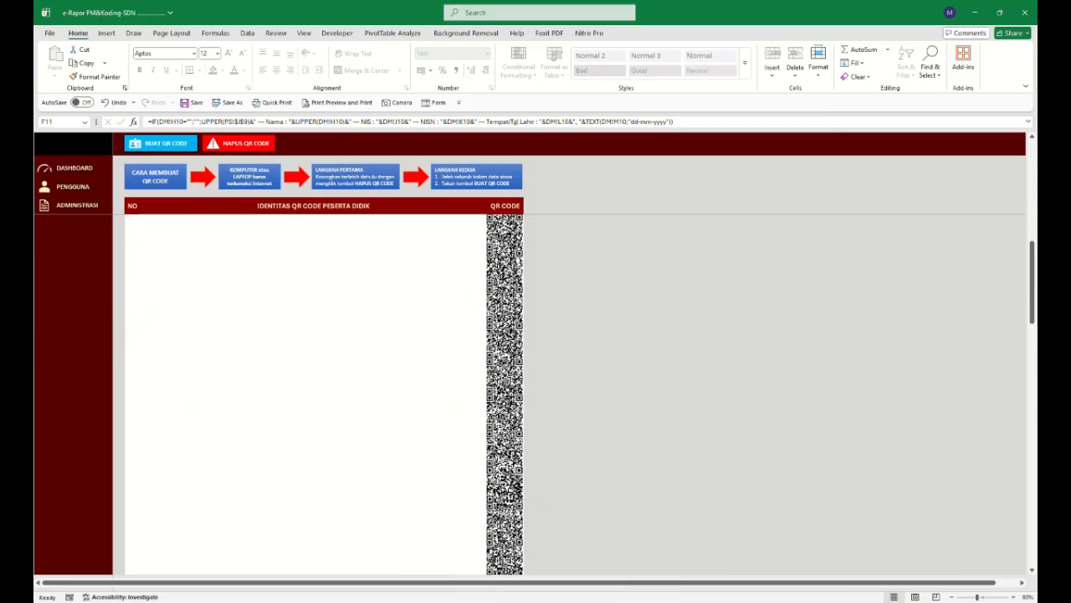
pyautogui.scroll(1, 515, 320)
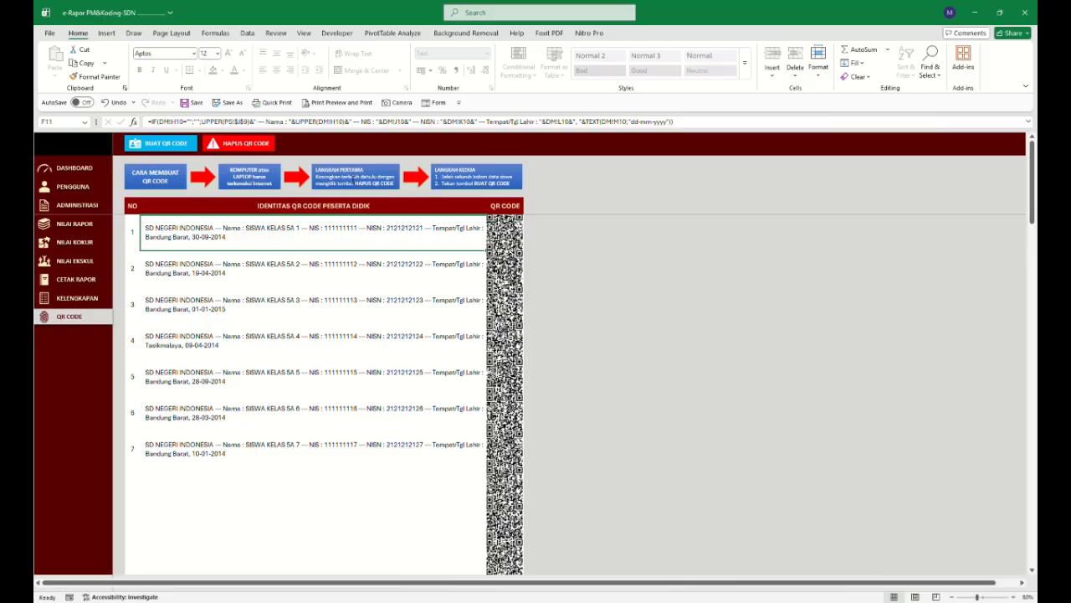
# Delete the existing QR codes, then select all seven student identity rows and generate new QR codes.
pyautogui.click(260, 147)
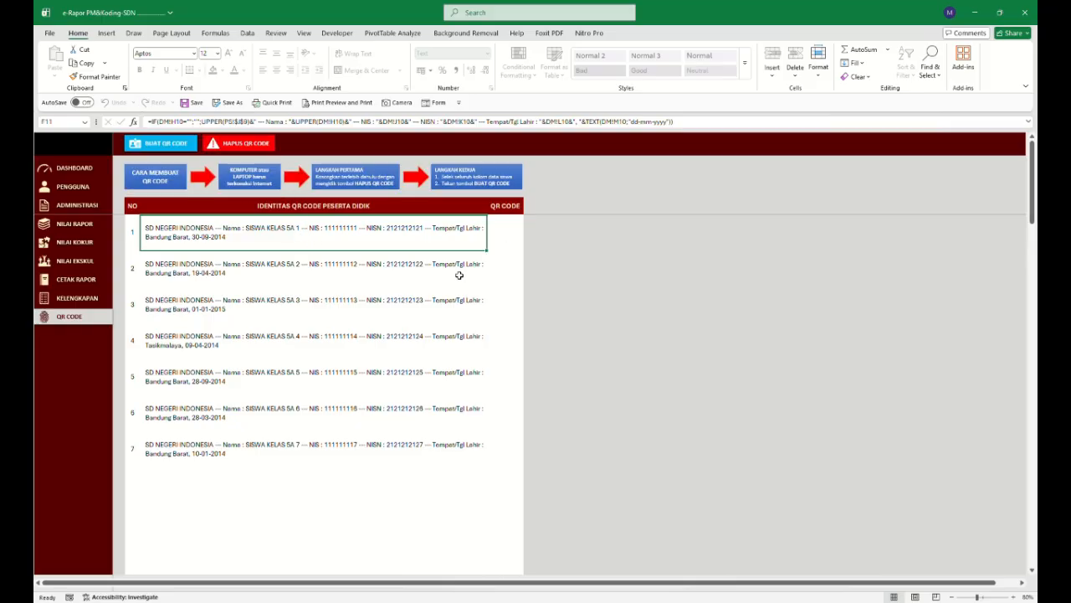
pyautogui.moveTo(405, 222); pyautogui.dragTo(375, 438)
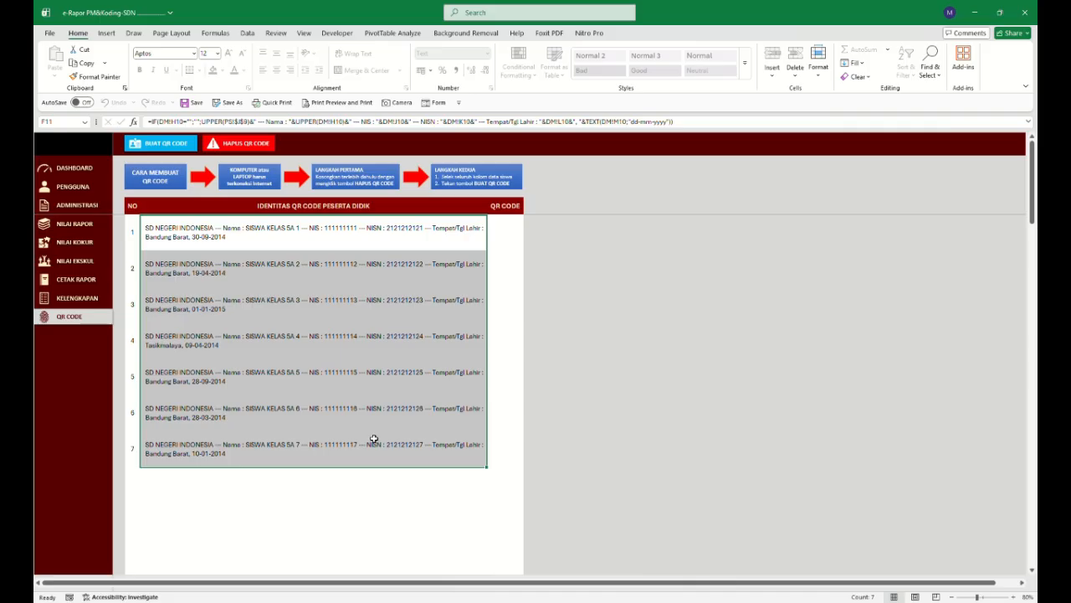
pyautogui.click(175, 147)
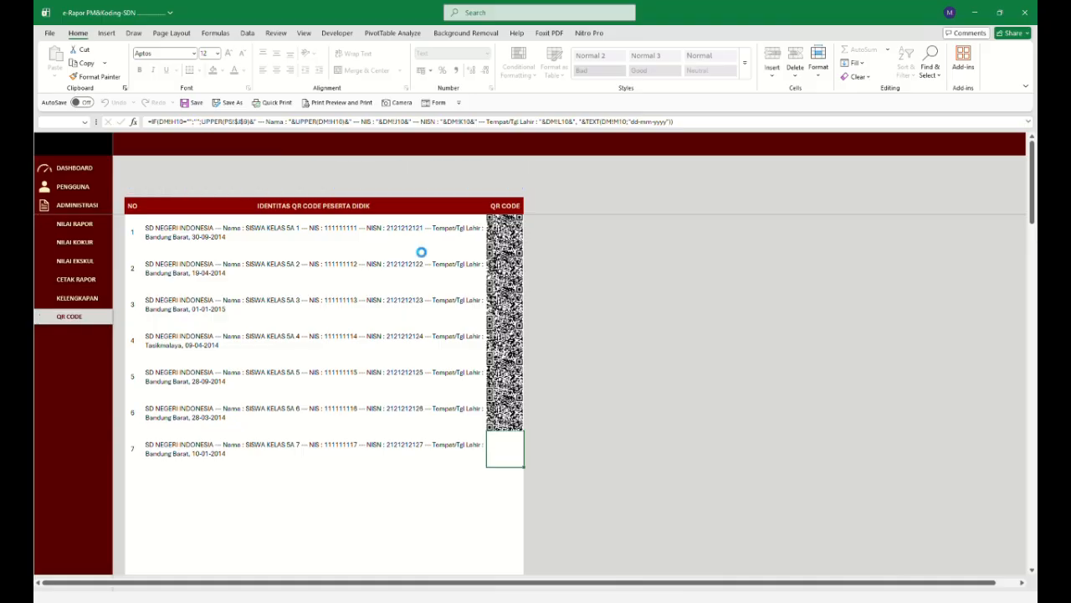
pyautogui.click(388, 341)
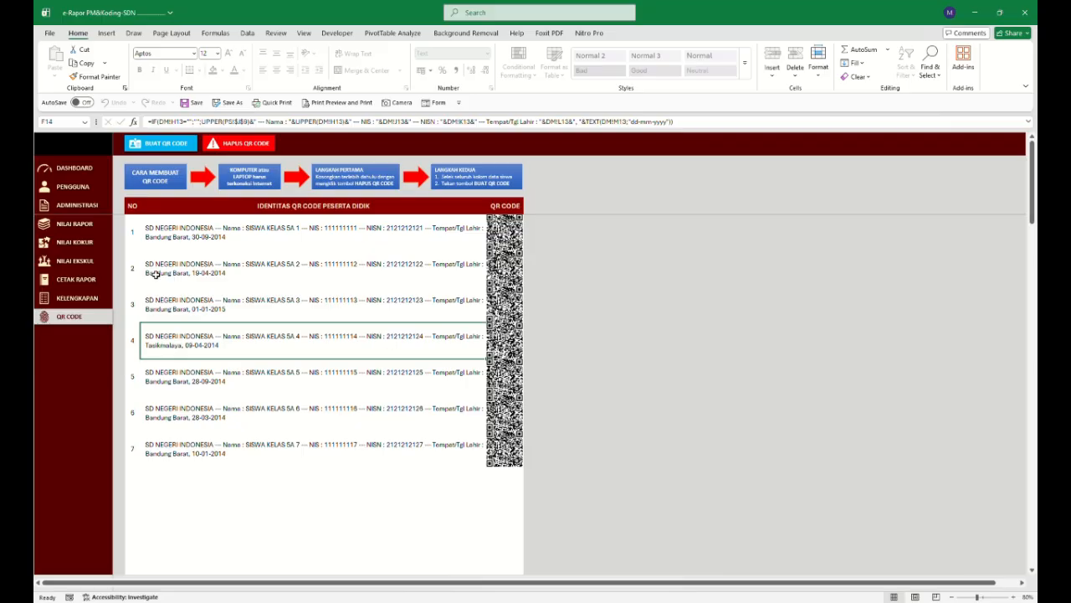
# Open the report card print sheet and check the QR code on the class 1 & 2 report pages.
pyautogui.click(79, 279)
pyautogui.scroll(-3, 267, 324)
pyautogui.scroll(-5, 266, 323)
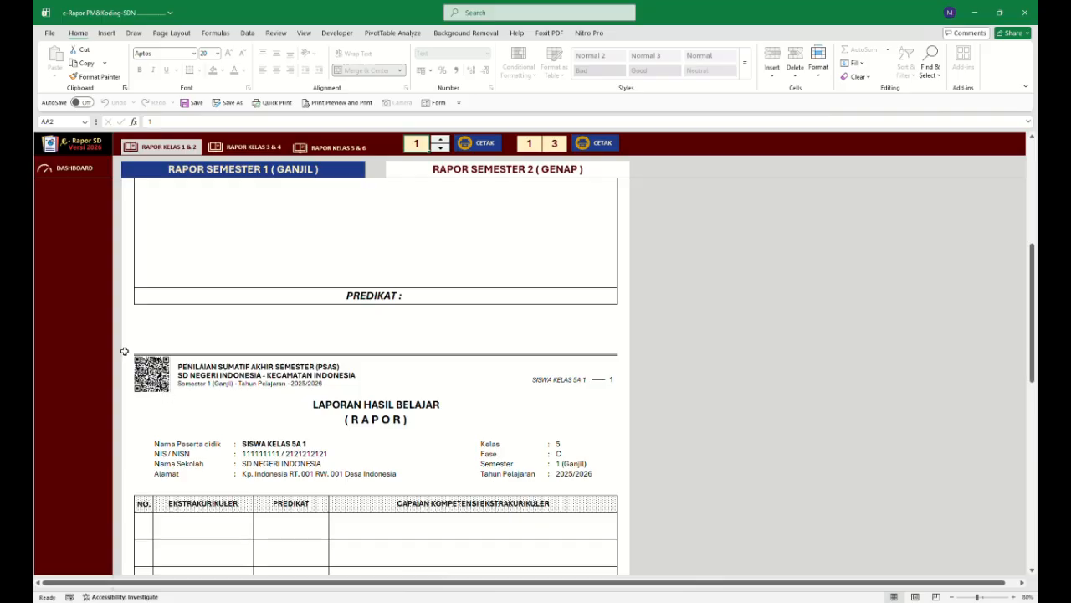
pyautogui.scroll(10, 163, 368)
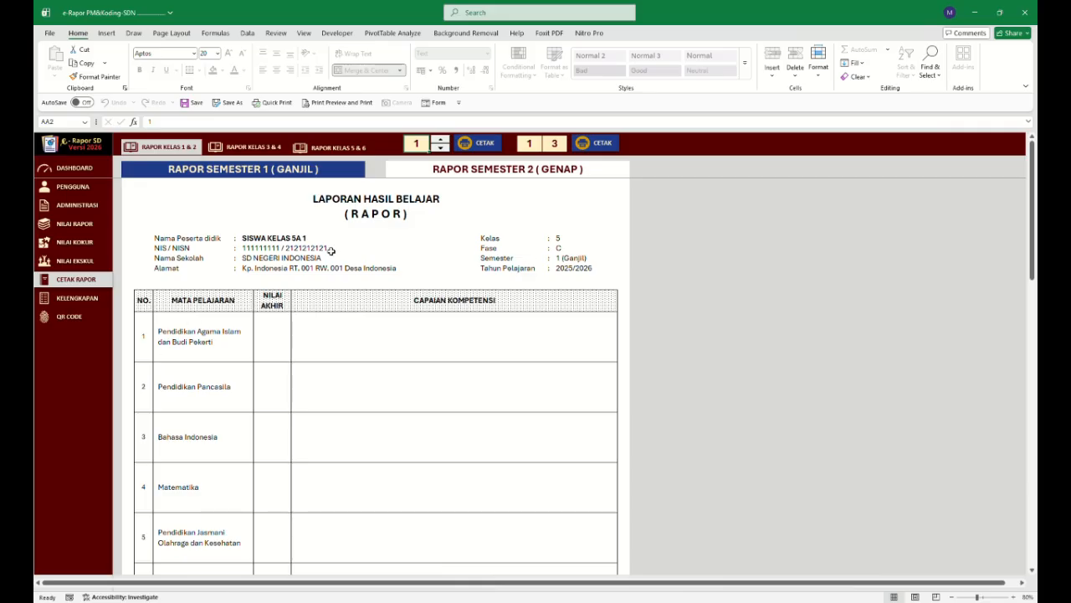
# Review the cover and student identity pages in the completeness sheet, then open the grade ledger.
pyautogui.click(95, 299)
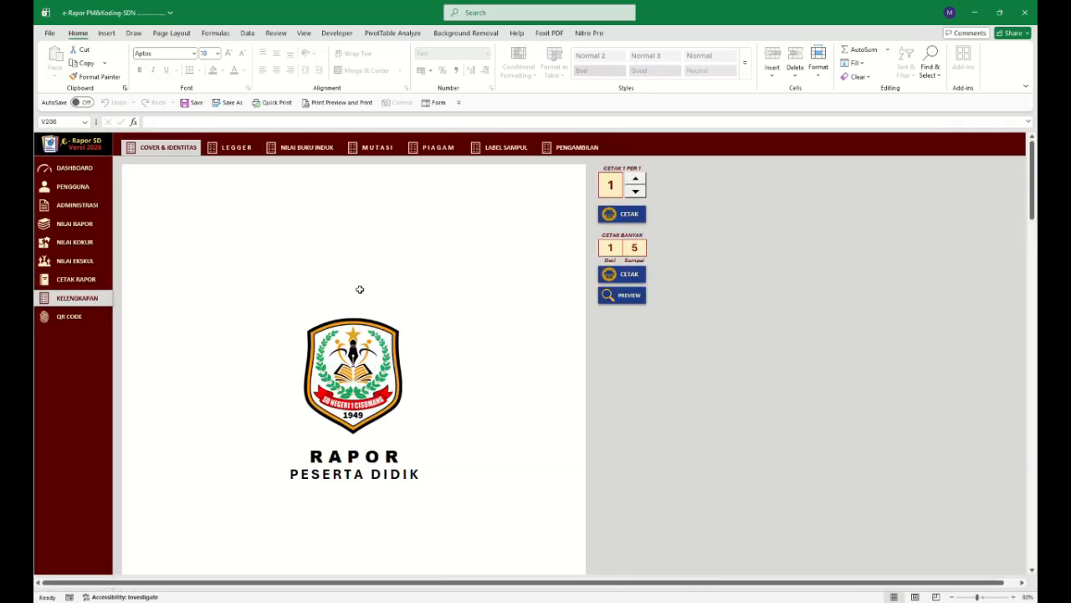
pyautogui.scroll(-10, 359, 290)
pyautogui.scroll(-8, 362, 290)
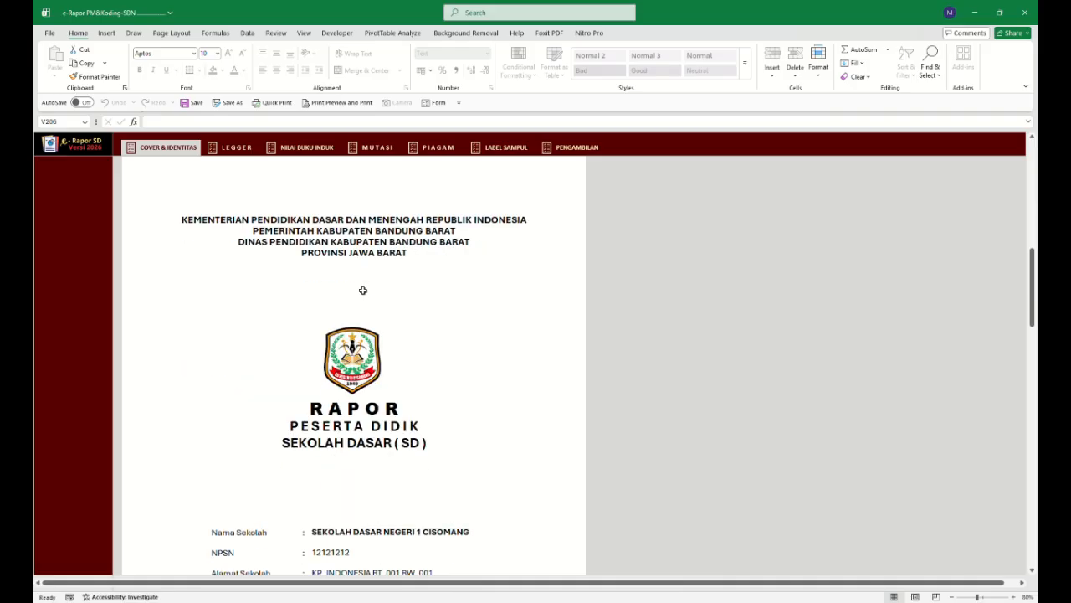
pyautogui.scroll(-12, 363, 290)
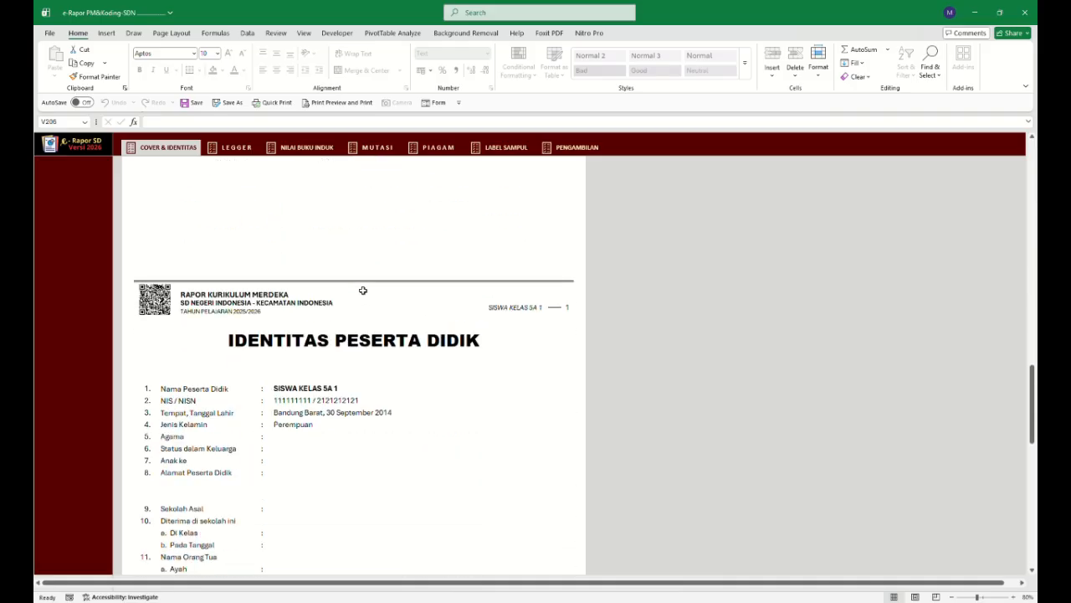
pyautogui.scroll(-13, 393, 307)
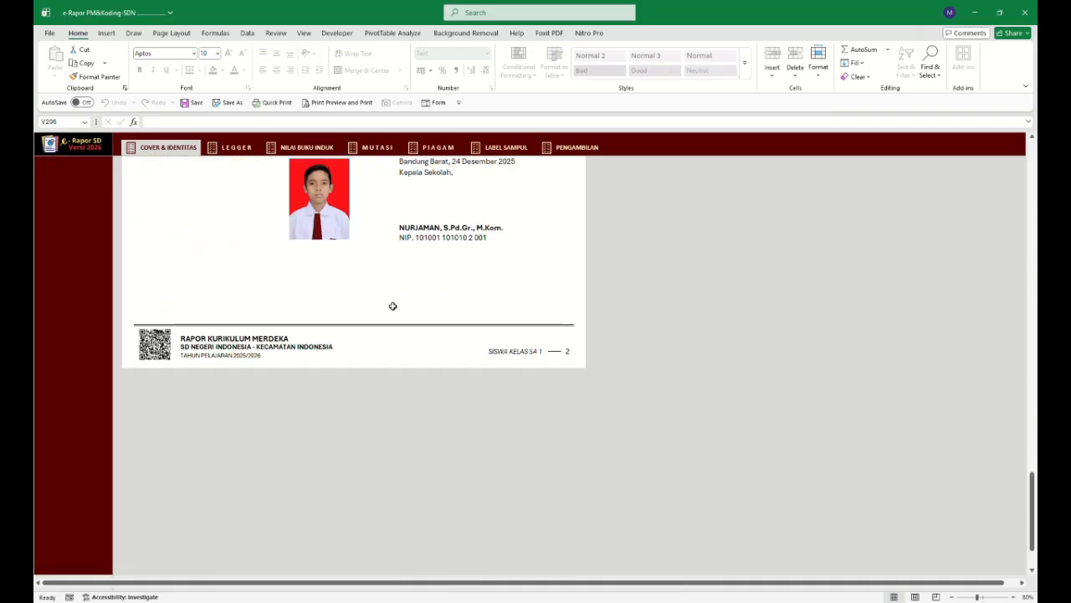
pyautogui.scroll(4, 392, 306)
pyautogui.scroll(20, 362, 335)
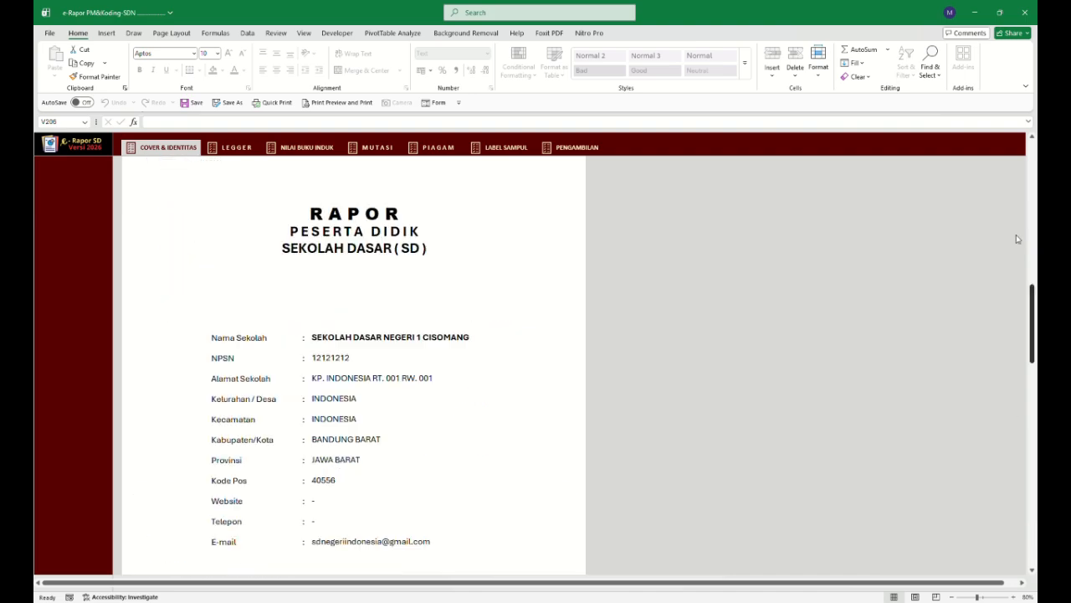
pyautogui.click(237, 147)
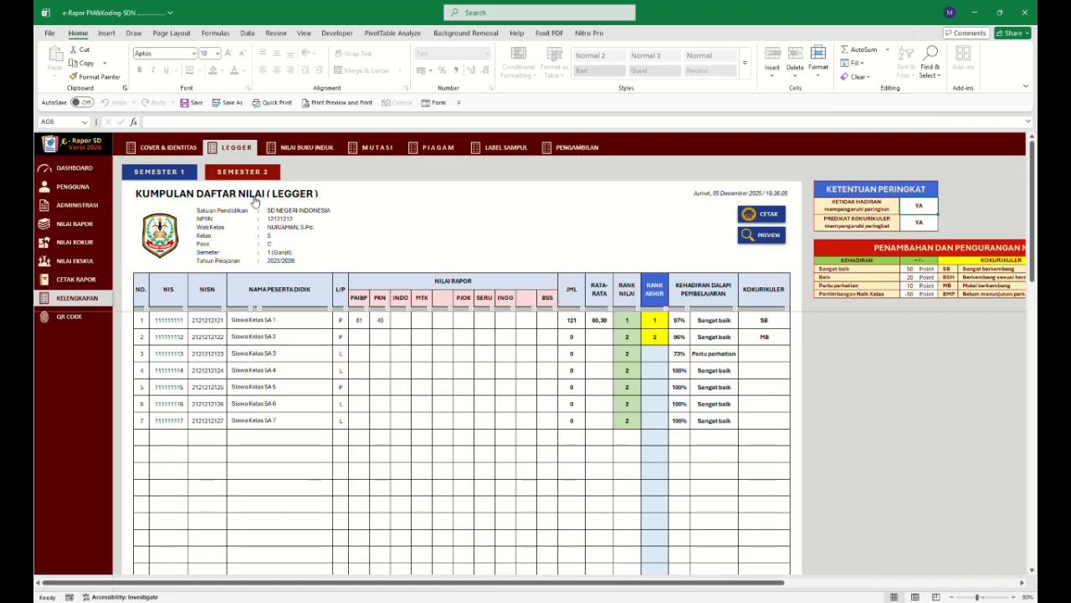
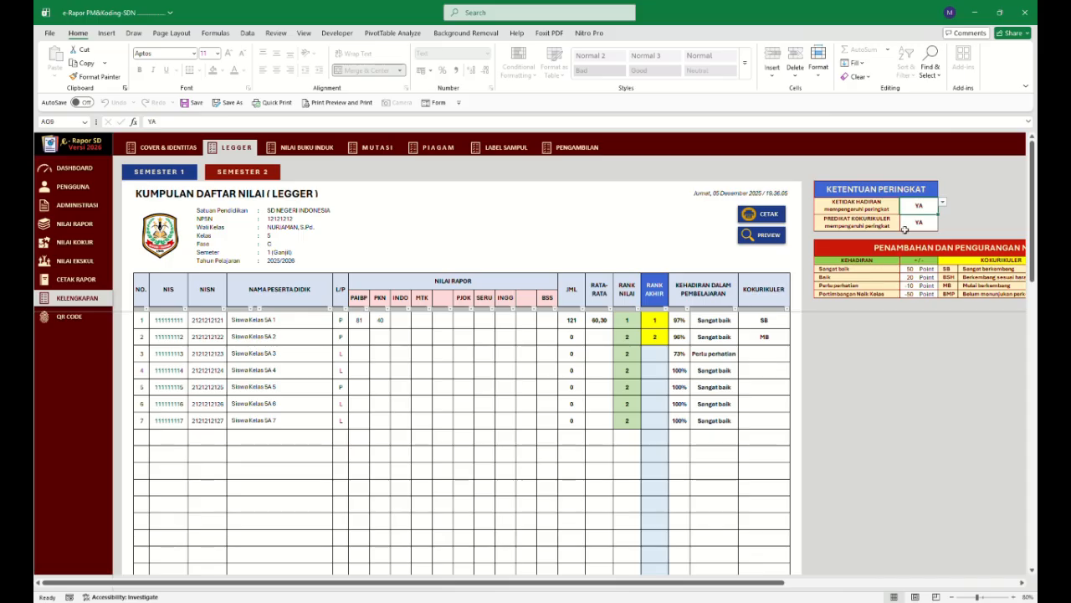
# Examine the ledger's ranking rules and point table, the semester 2 ledger, and the student data list.
pyautogui.click(927, 223)
pyautogui.click(916, 268)
pyautogui.moveTo(916, 272); pyautogui.dragTo(912, 294)
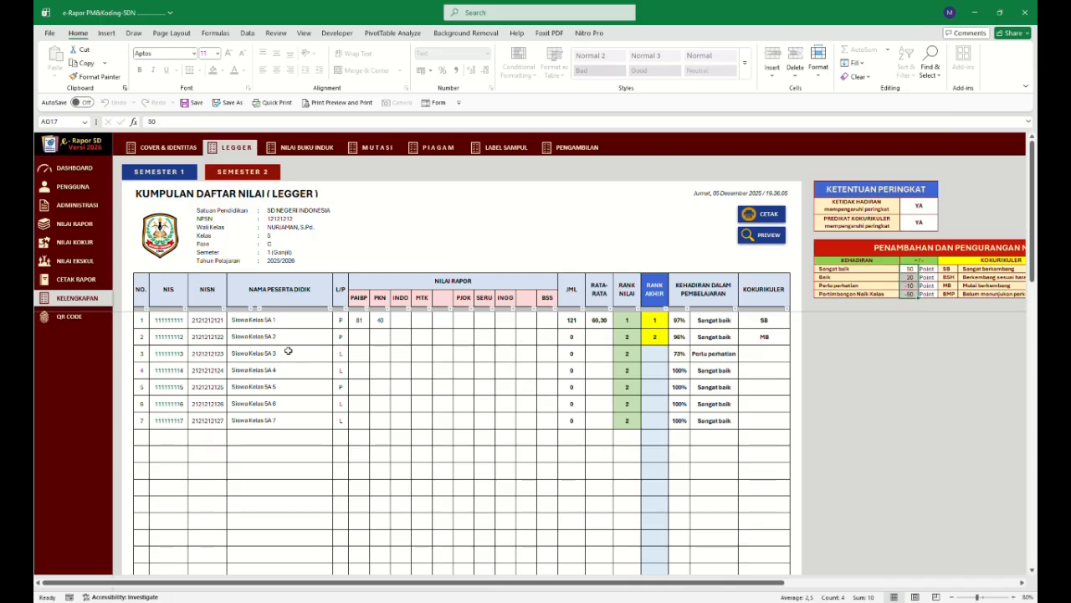
pyautogui.click(178, 174)
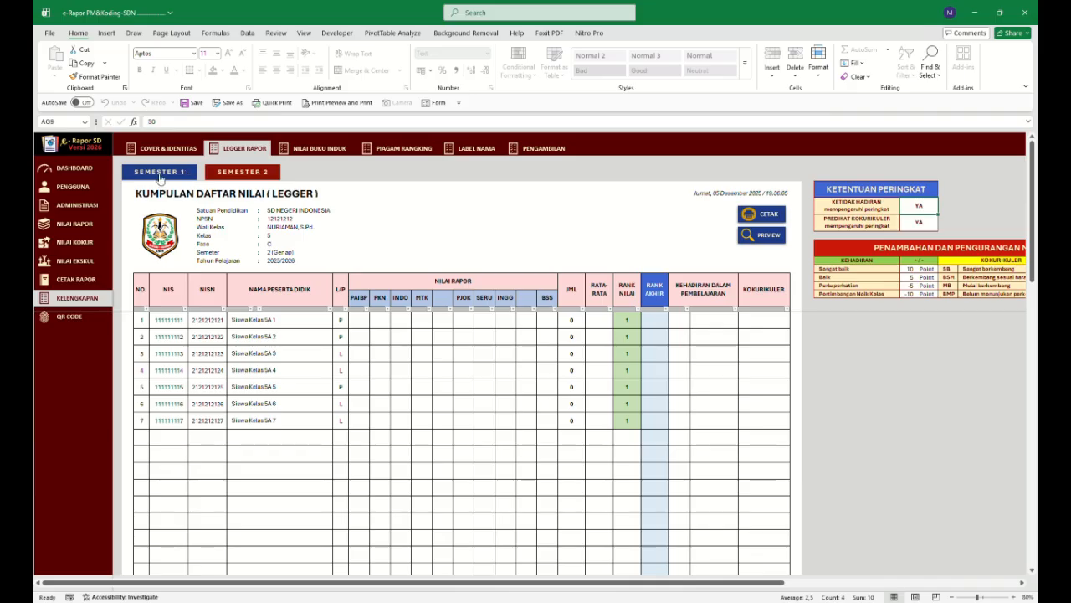
pyautogui.click(84, 191)
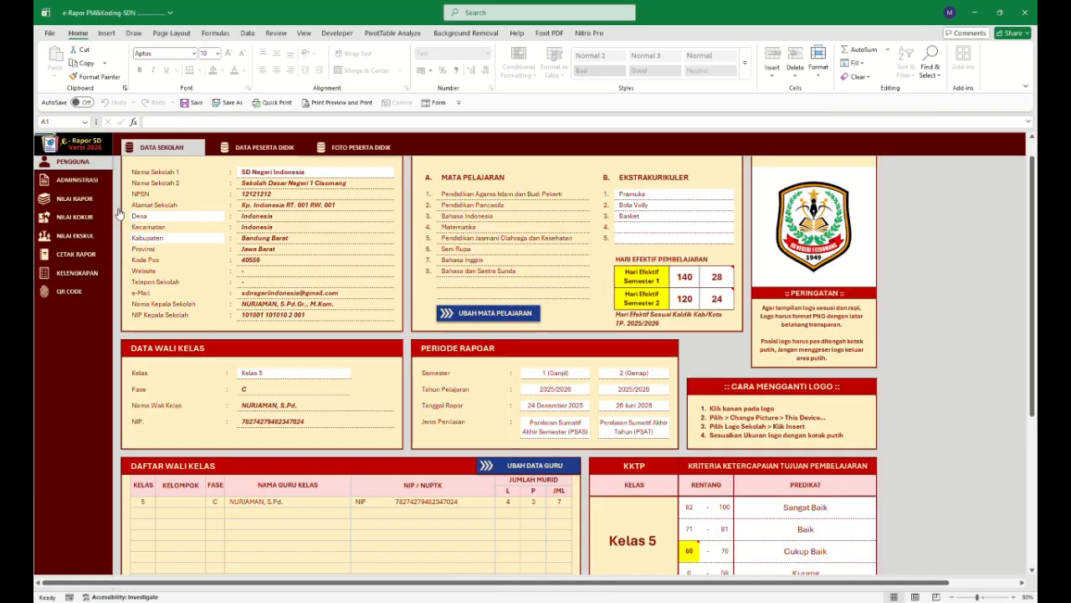
pyautogui.click(256, 151)
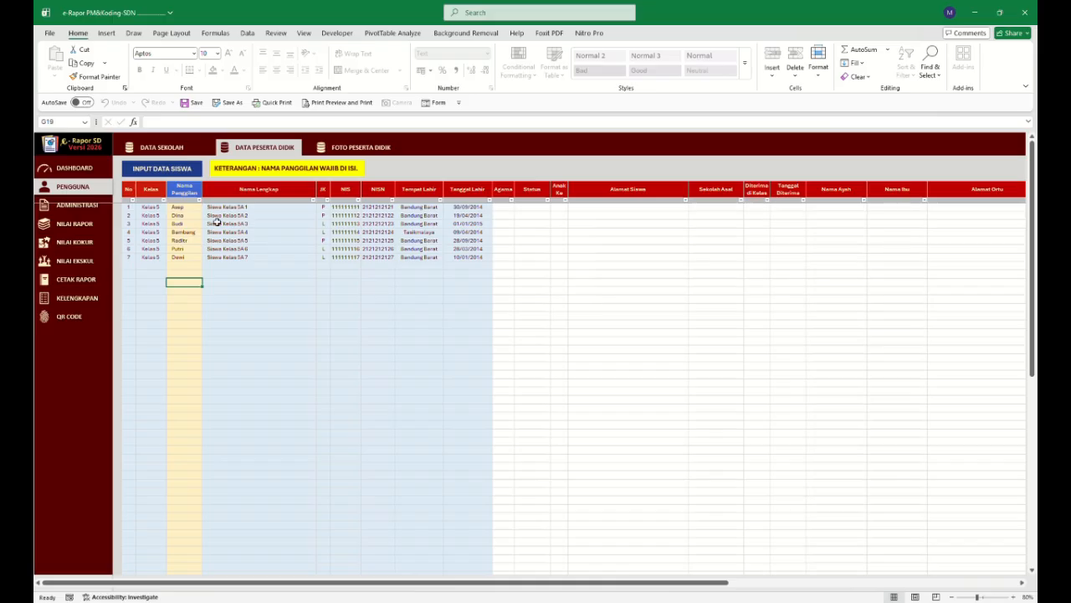
pyautogui.click(87, 299)
pyautogui.click(245, 147)
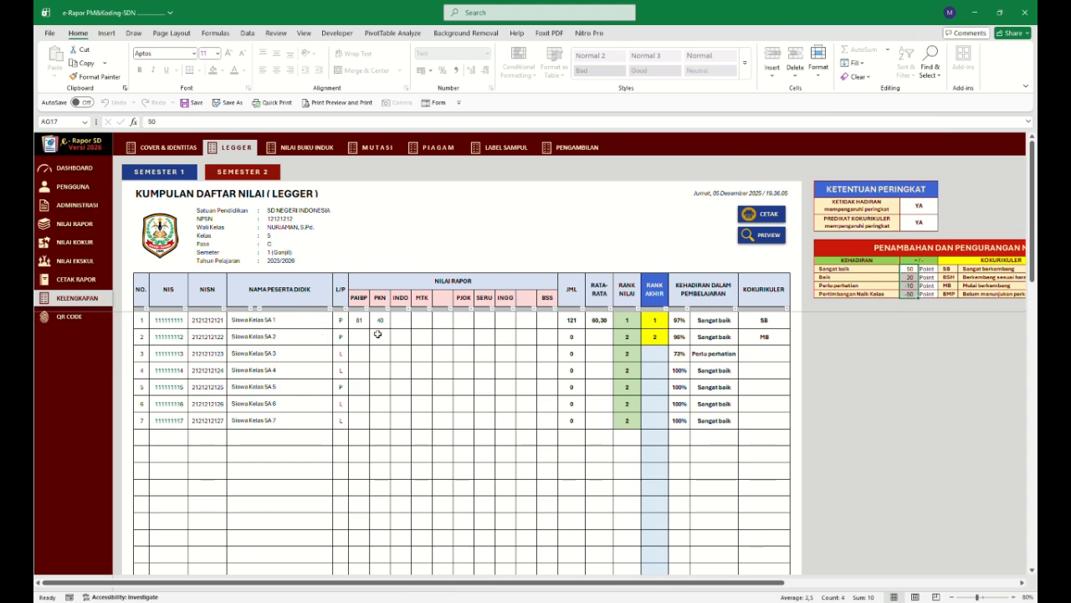
# Enter the second student's PAIBP learning objective scores TP1 to TP5 as 90, 100, 90, 97 and 89.
pyautogui.click(84, 226)
pyautogui.click(209, 244)
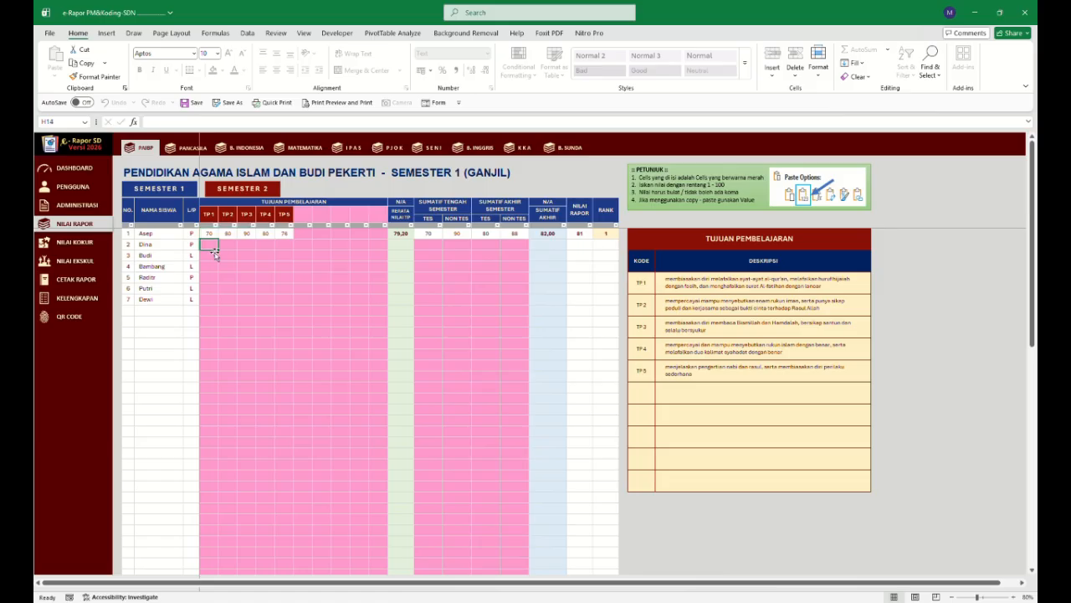
pyautogui.write('90')
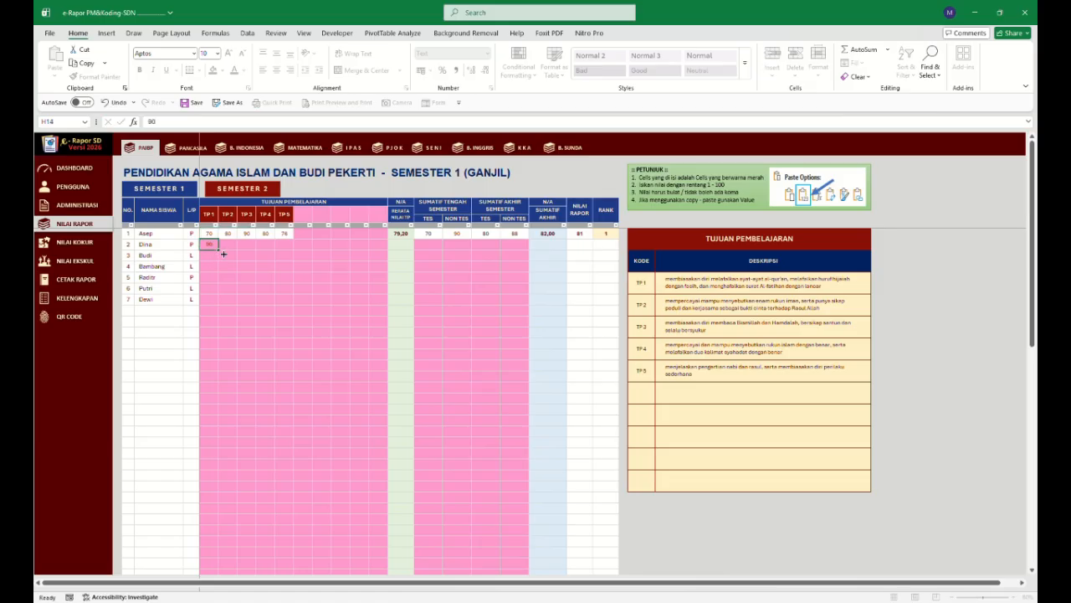
pyautogui.press('Tab')
pyautogui.write('100')
pyautogui.press('Tab')
pyautogui.write('9')
pyautogui.write('0')
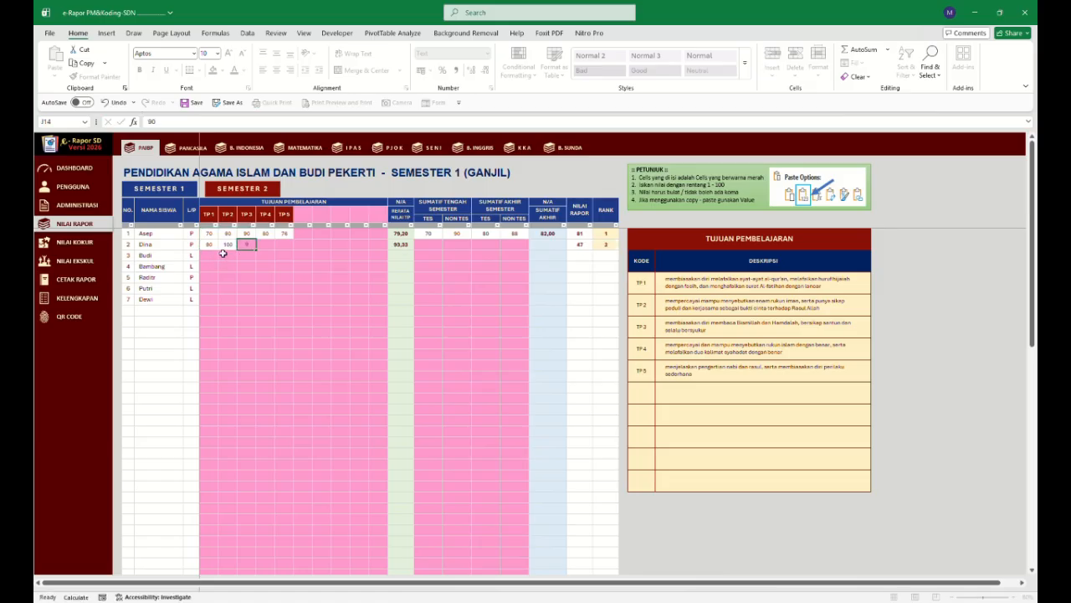
pyautogui.press('Tab')
pyautogui.write('97')
pyautogui.press('Tab')
pyautogui.write('89')
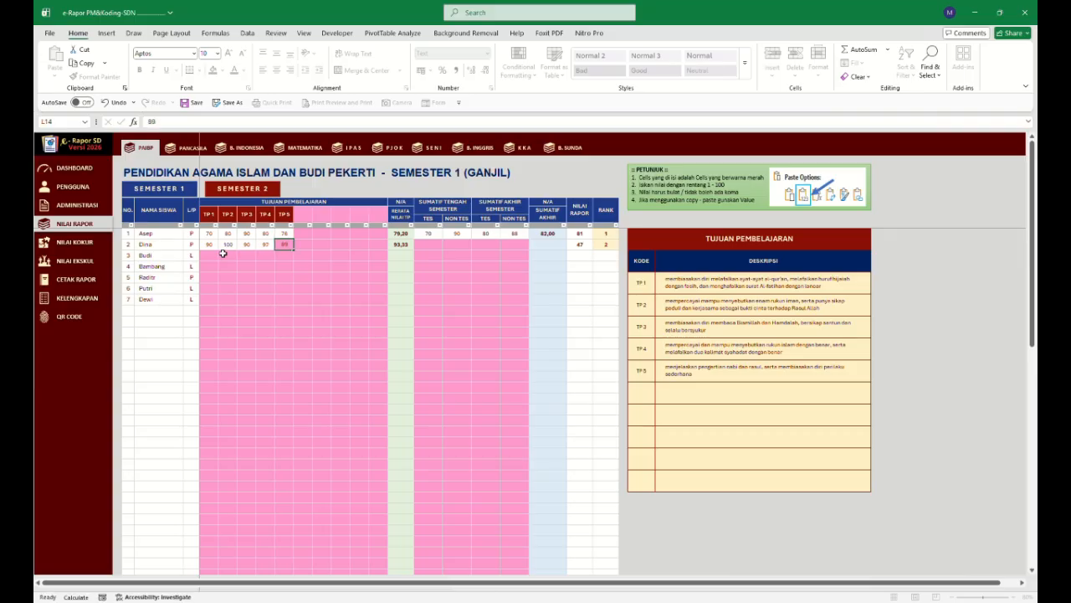
pyautogui.press('Tab')
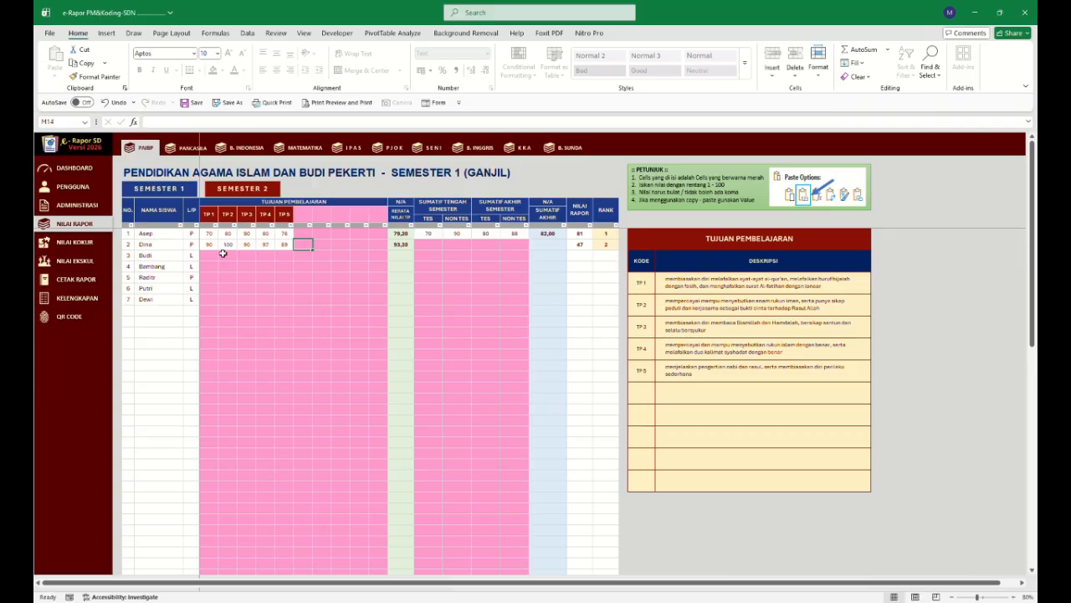
# Enter the second student's PAIBP summative scores: mid-semester test 100, non-test 90, end-semester test 98, non-test 97.
pyautogui.click(435, 244)
pyautogui.write('10')
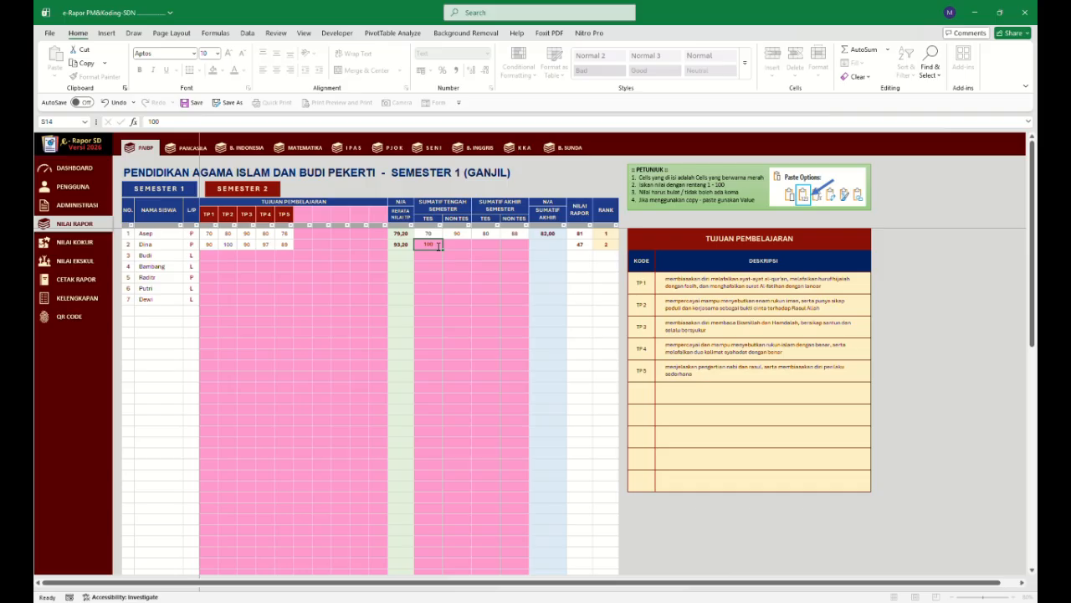
pyautogui.write('0')
pyautogui.press('Tab')
pyautogui.write('90')
pyautogui.press('Tab')
pyautogui.write('98')
pyautogui.press('Tab')
pyautogui.write('97')
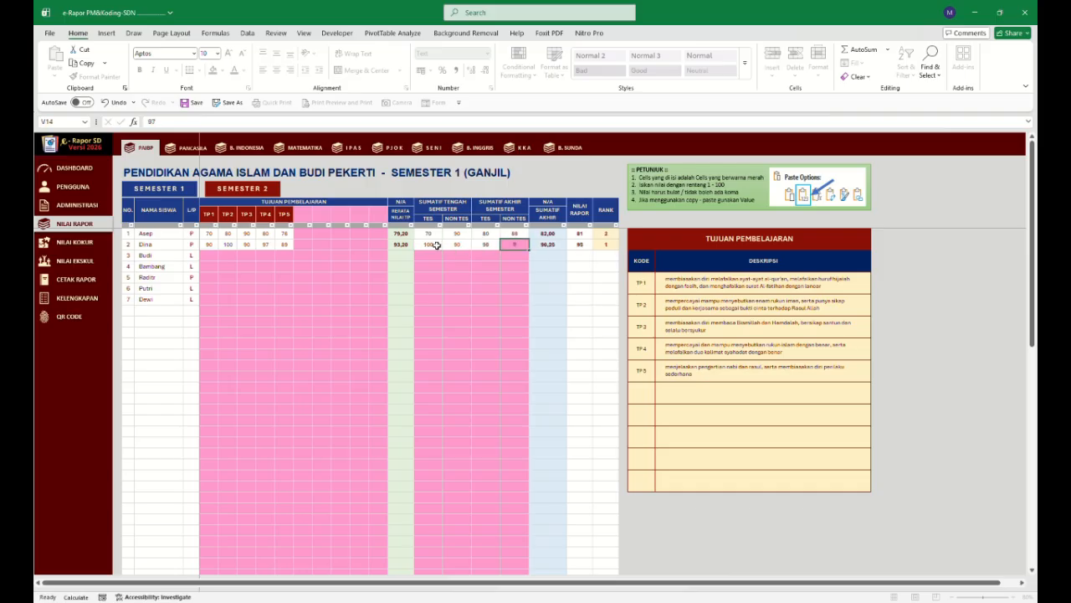
pyautogui.press('Return')
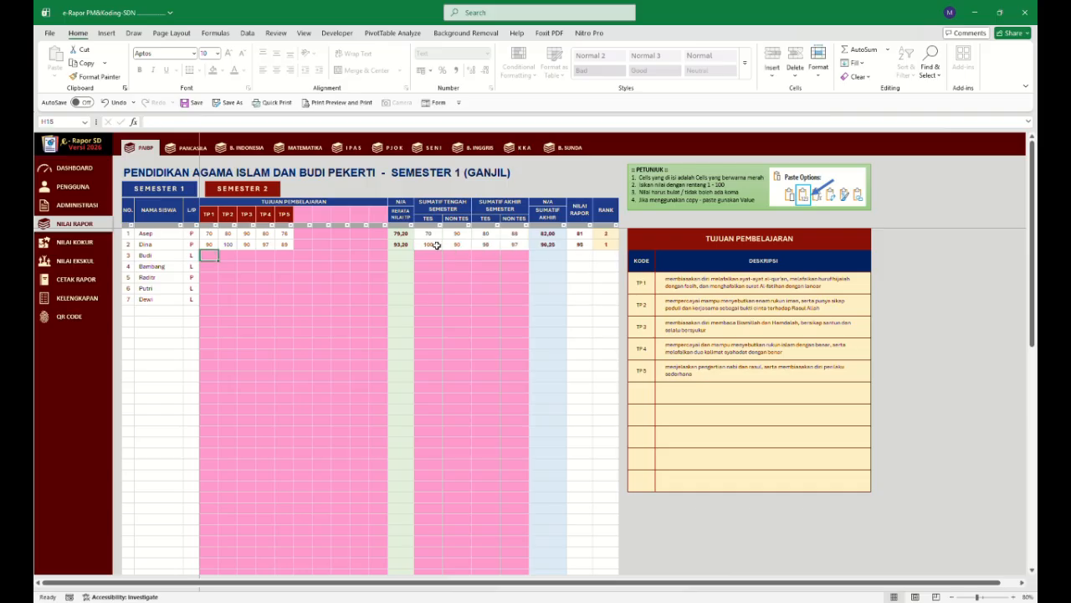
# Open the ledger in the completeness section to check the updated ranks.
pyautogui.click(460, 264)
pyautogui.click(87, 299)
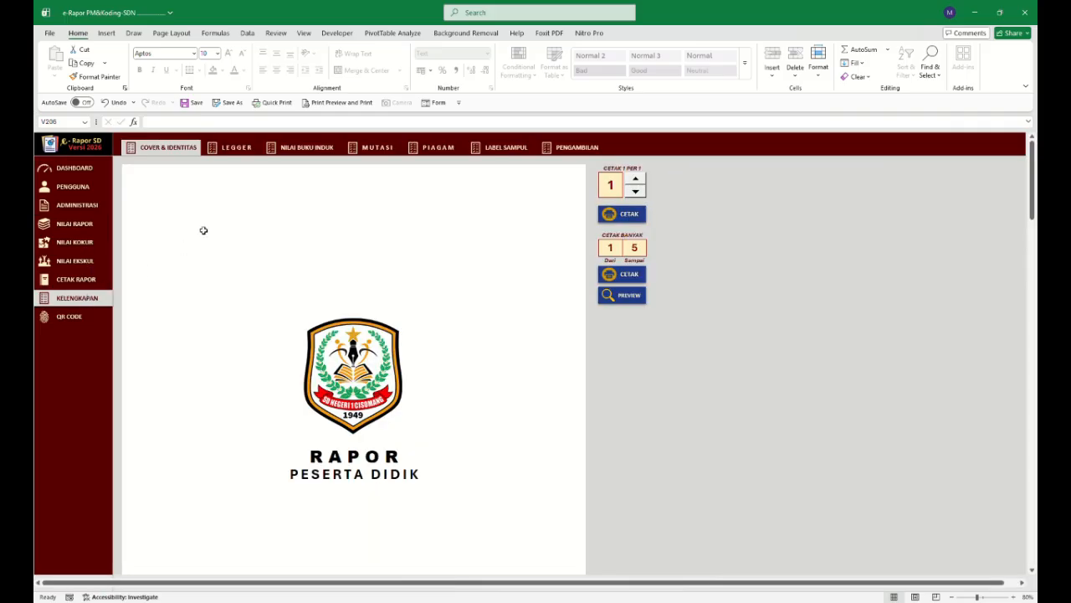
pyautogui.click(250, 148)
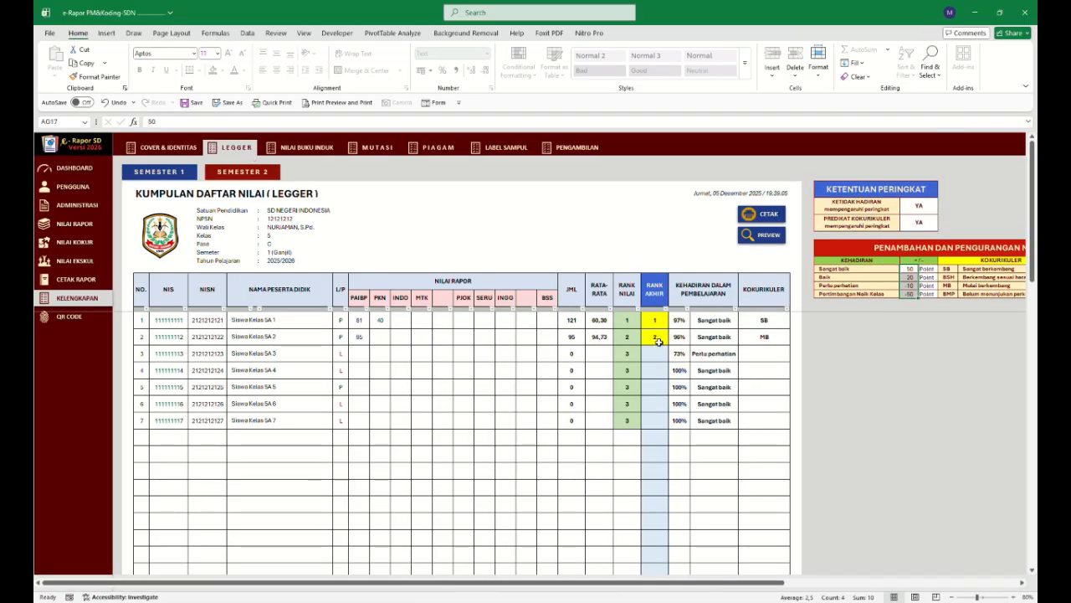
# Open the Pancasila grades and fill the second student's TP1 to TP4 scores with 100.
pyautogui.click(81, 223)
pyautogui.click(195, 148)
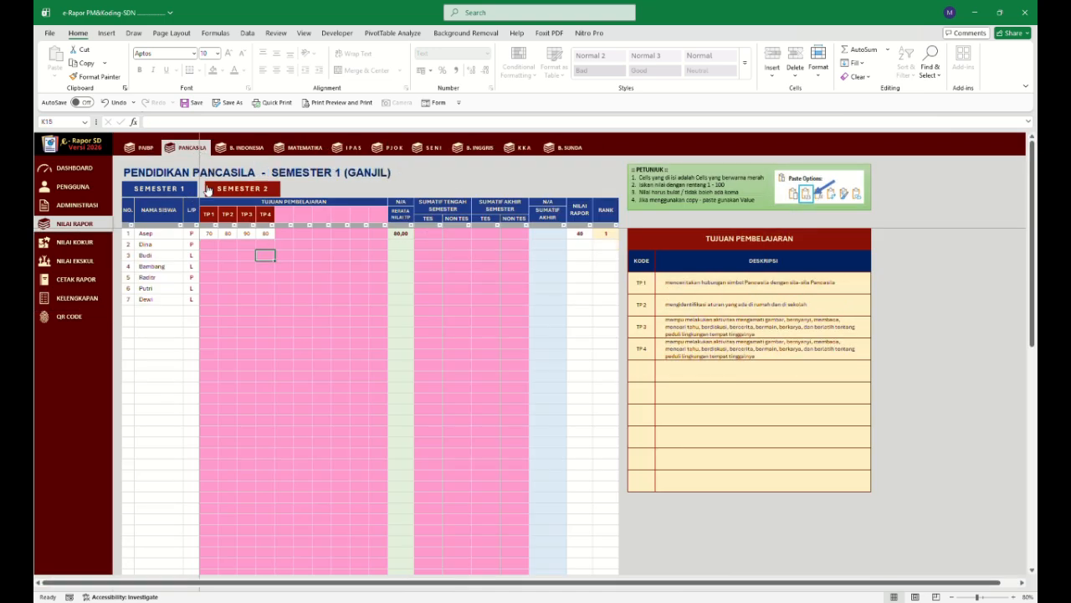
pyautogui.click(210, 244)
pyautogui.write('10')
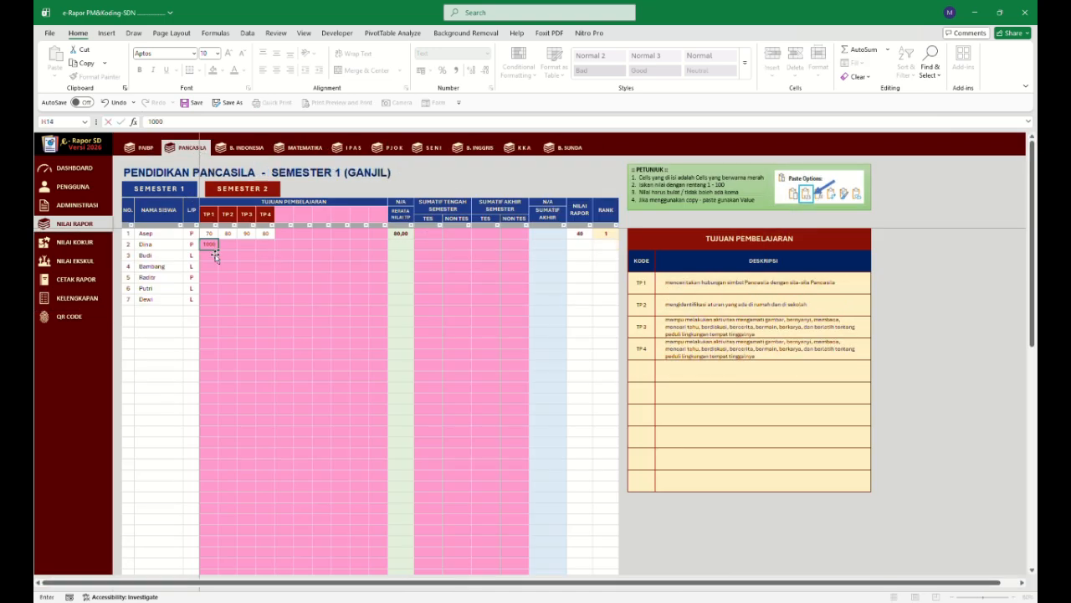
pyautogui.write('0')
pyautogui.click(225, 265)
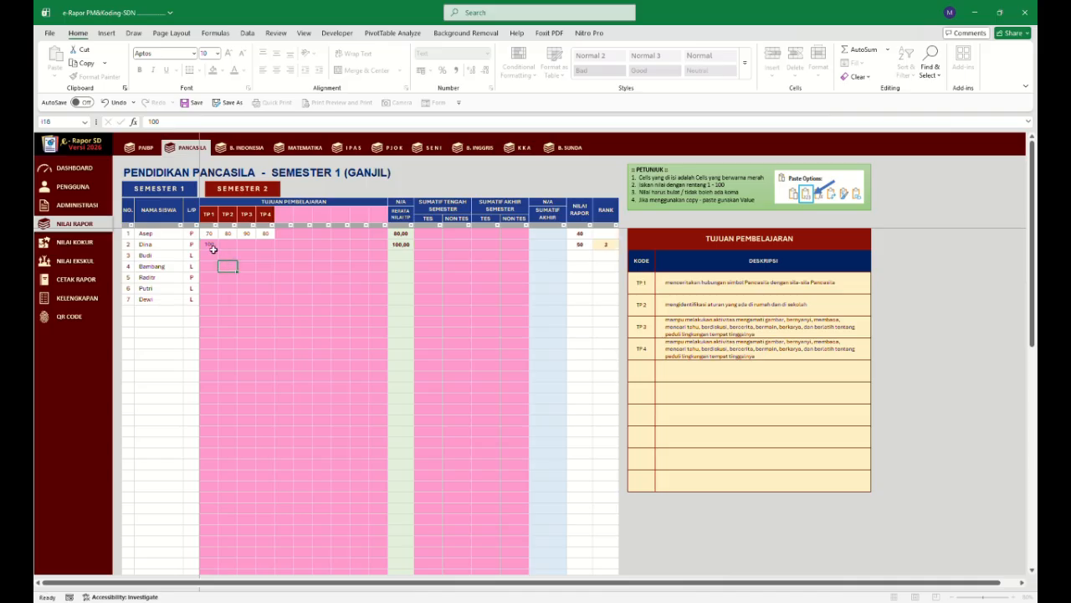
pyautogui.moveTo(211, 245); pyautogui.dragTo(418, 282)
pyautogui.moveTo(313, 288); pyautogui.dragTo(311, 289)
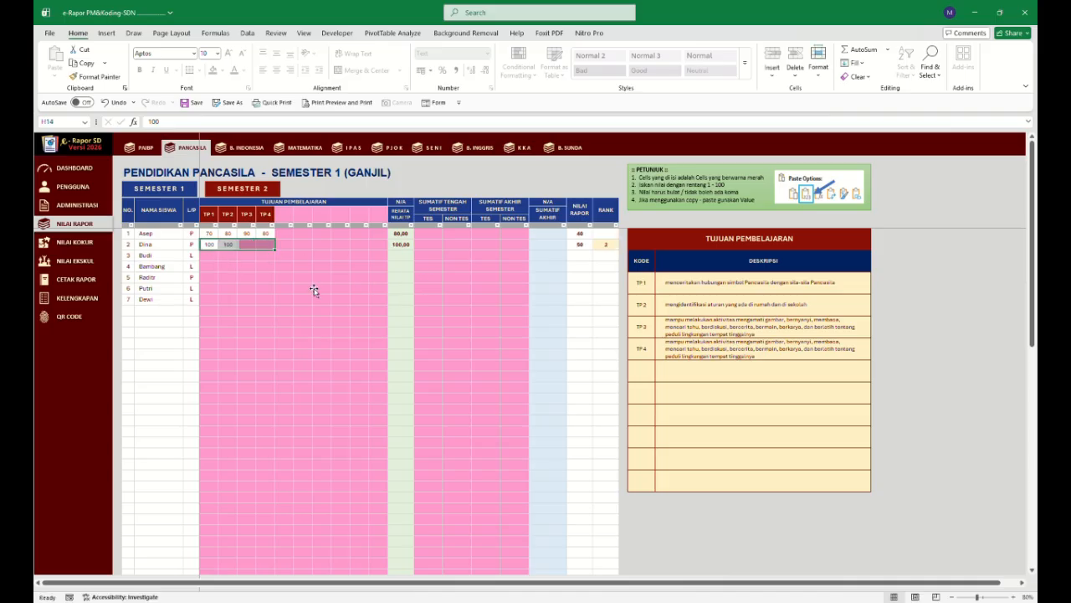
pyautogui.click(307, 288)
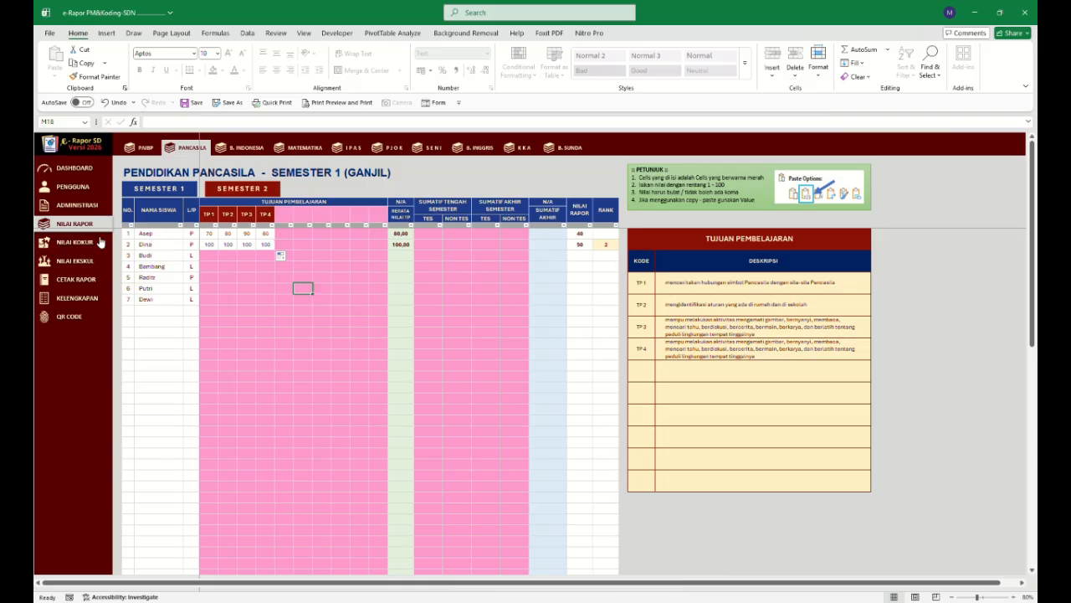
# Enter Pancasila mid-semester test scores of 70 for the first student and 100 for the second.
pyautogui.click(505, 236)
pyautogui.click(430, 238)
pyautogui.write('70')
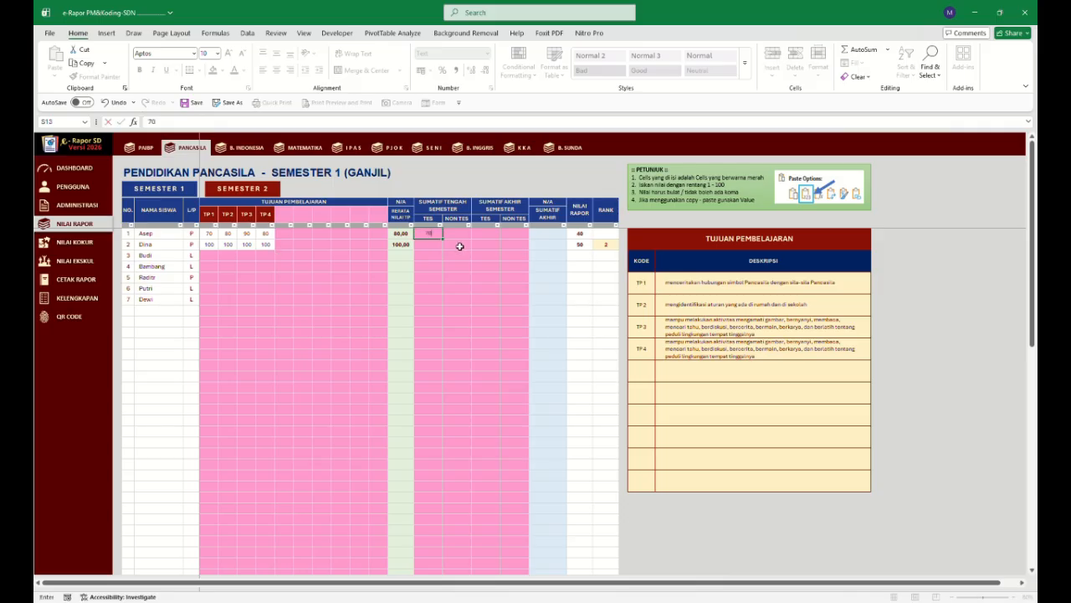
pyautogui.press('Return')
pyautogui.click(425, 248)
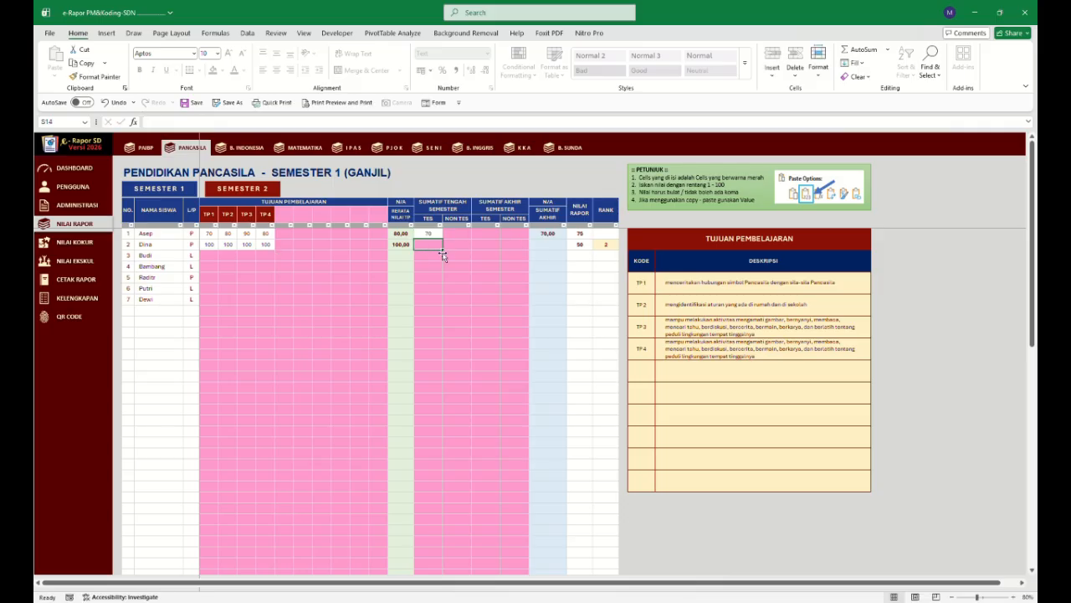
pyautogui.write('100')
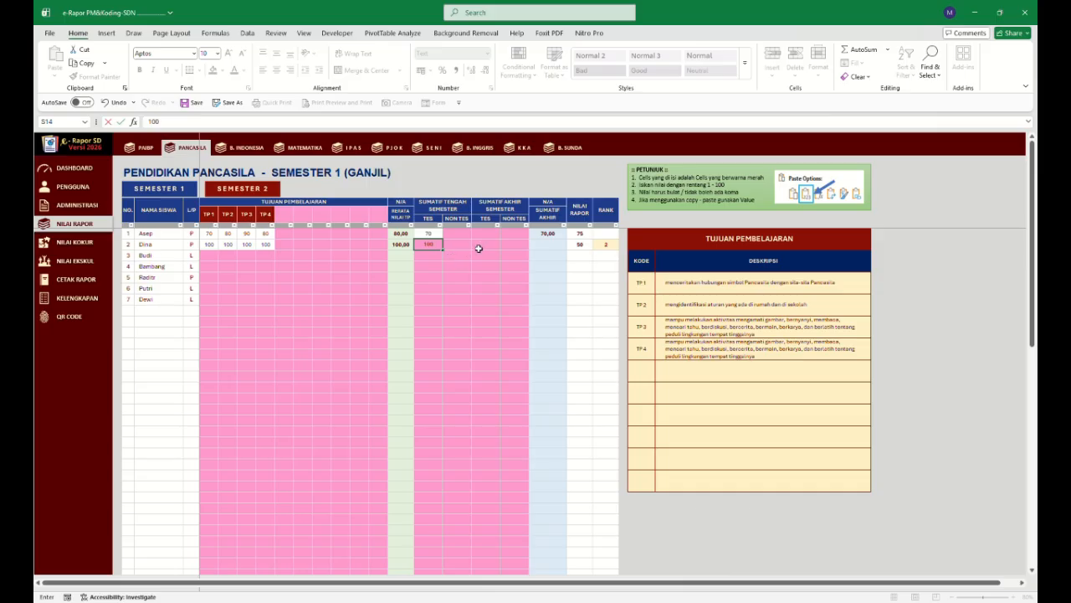
pyautogui.press('Tab')
# Enter Pancasila end-semester non-test scores of 70 for the first student and 90 for the second.
pyautogui.click(519, 236)
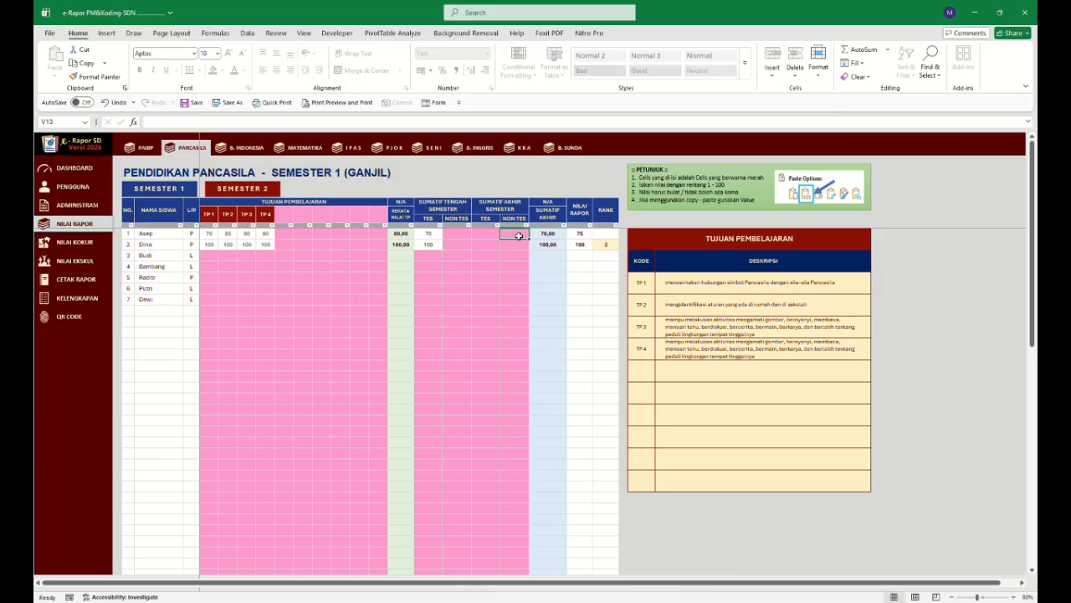
pyautogui.write('70')
pyautogui.click(516, 245)
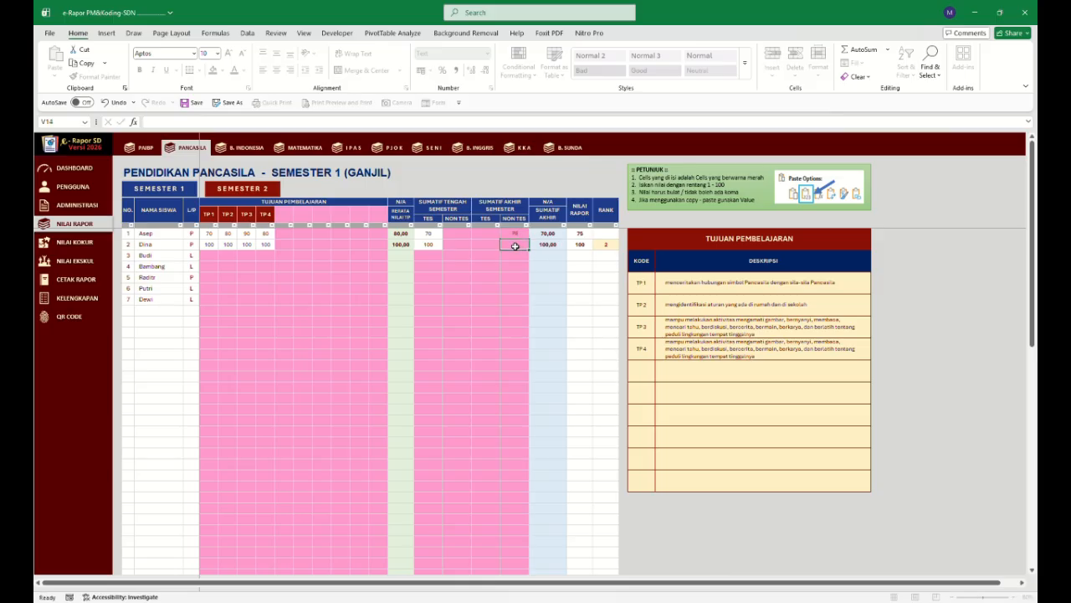
pyautogui.write('90')
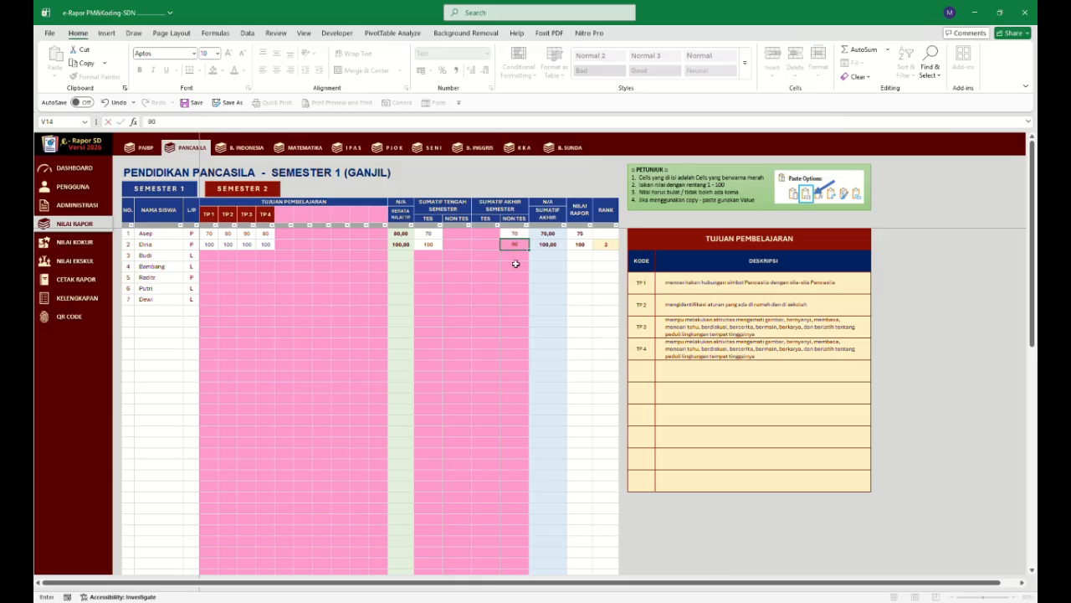
pyautogui.click(517, 266)
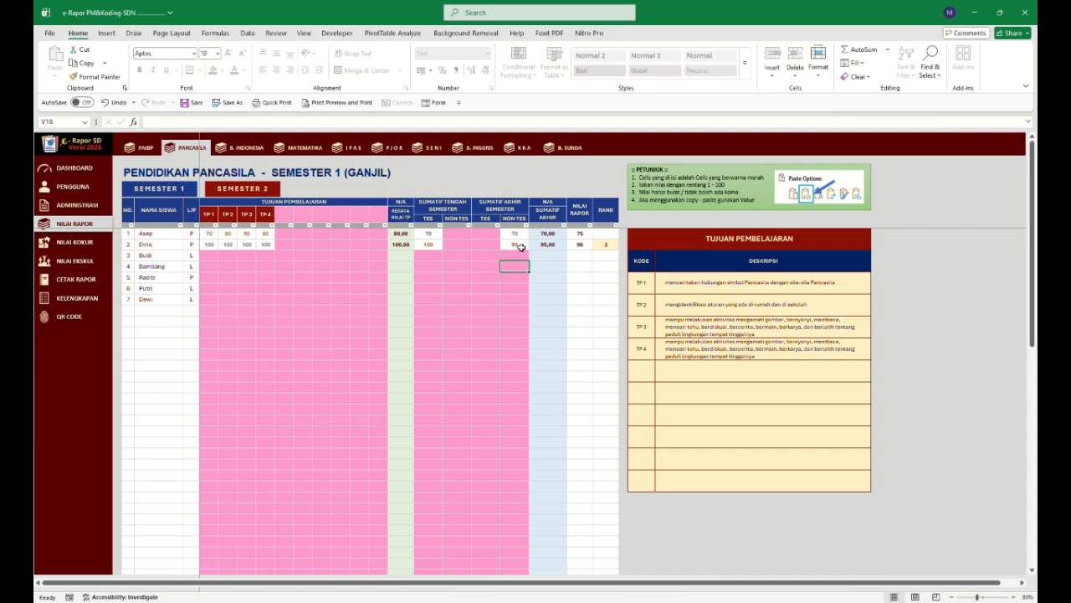
# Set the second student's semester 1 unexcused absences (Alpa) to 10 in the attendance sheet.
pyautogui.click(85, 260)
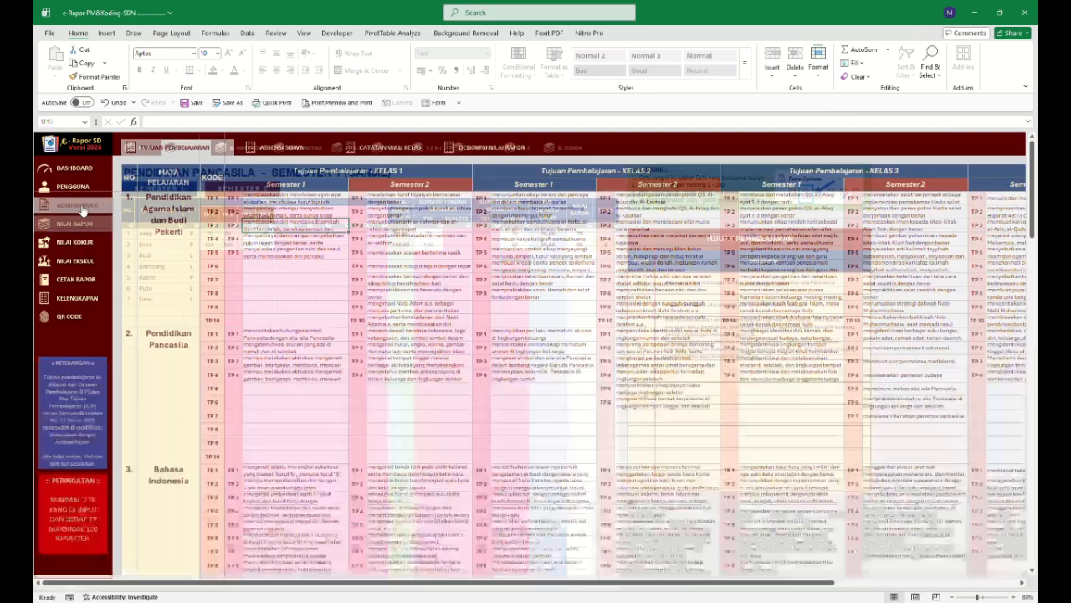
pyautogui.click(279, 151)
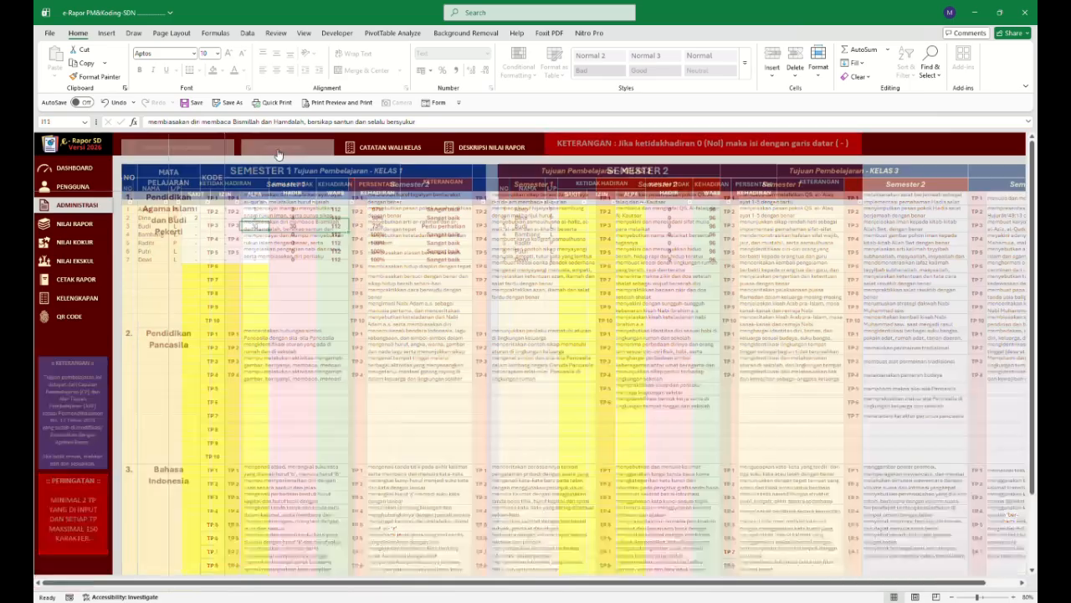
pyautogui.click(255, 217)
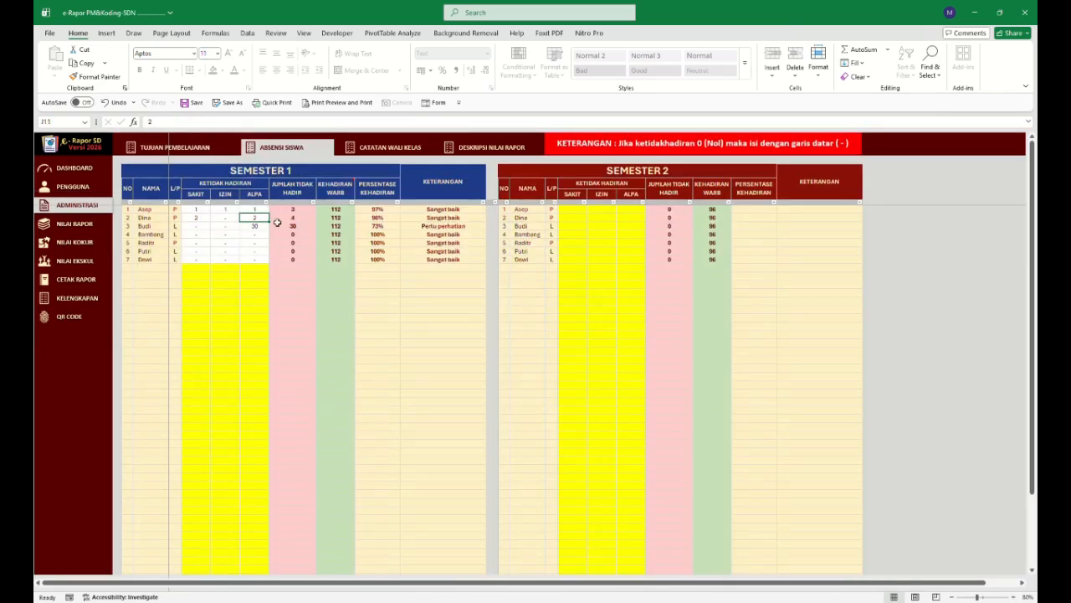
pyautogui.write('10')
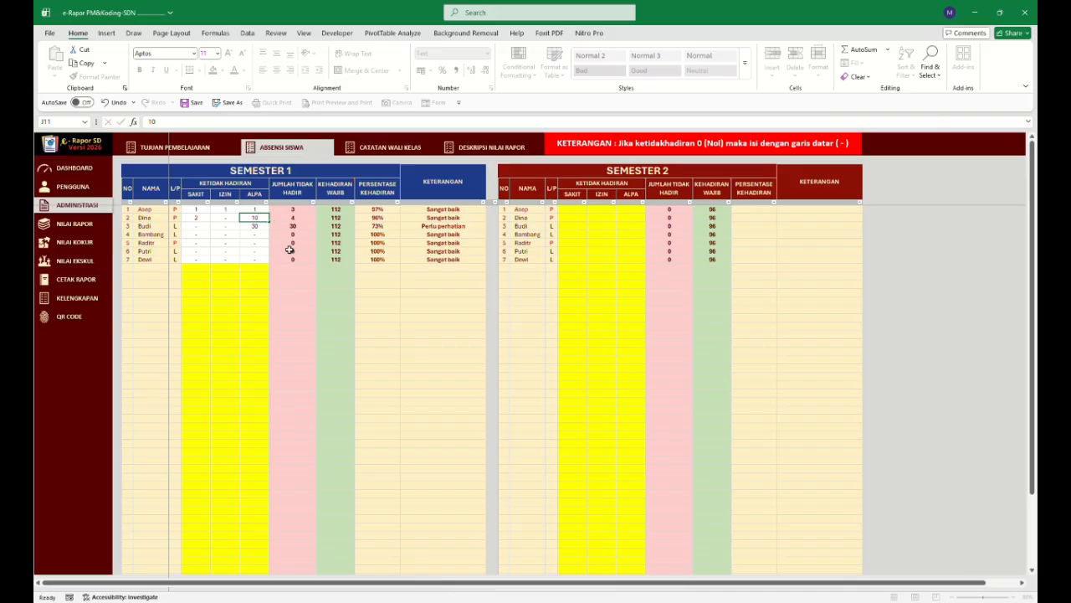
pyautogui.press('Return')
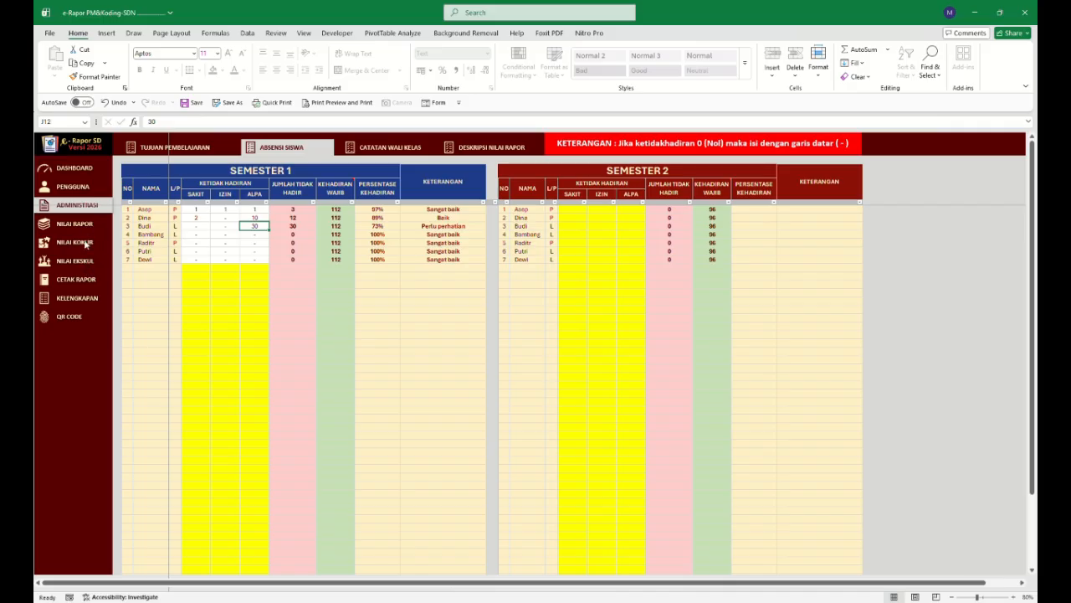
# Open the ledger and review the ranks, attendance and the attendance ranking rule.
pyautogui.click(87, 298)
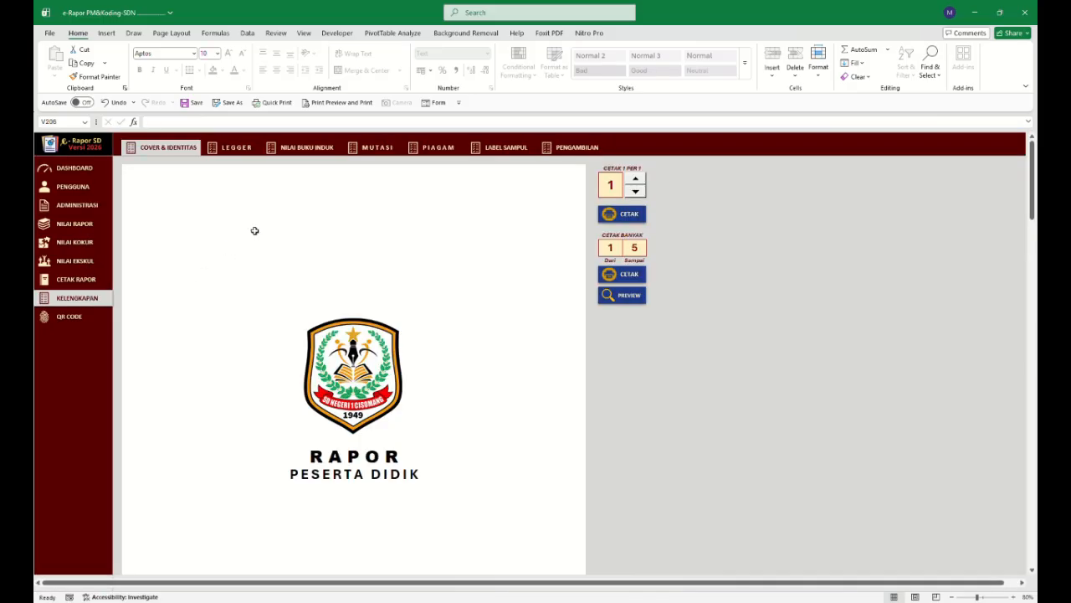
pyautogui.click(246, 151)
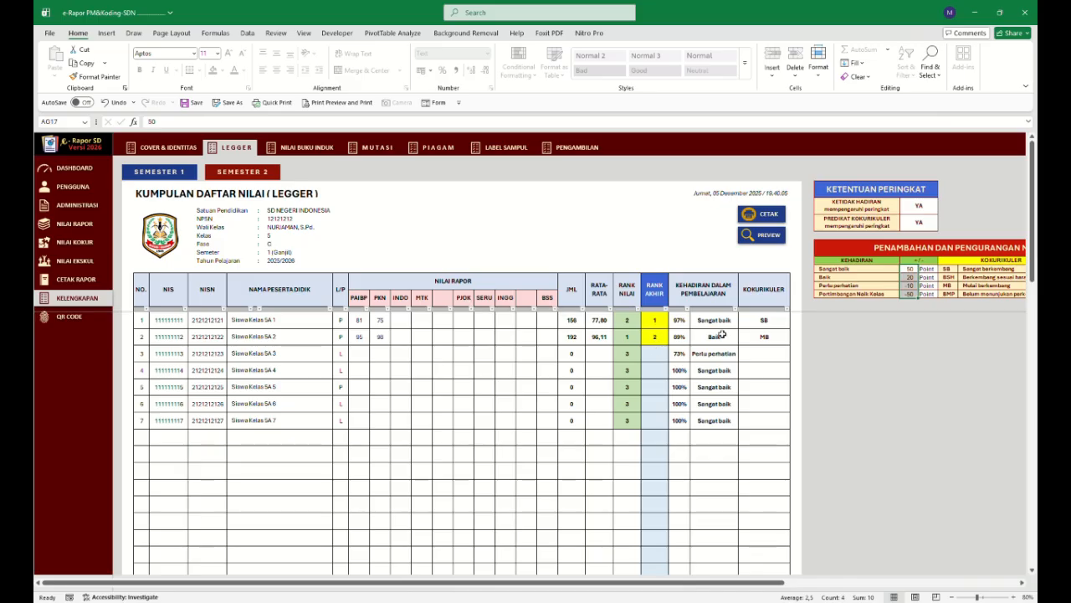
pyautogui.click(933, 207)
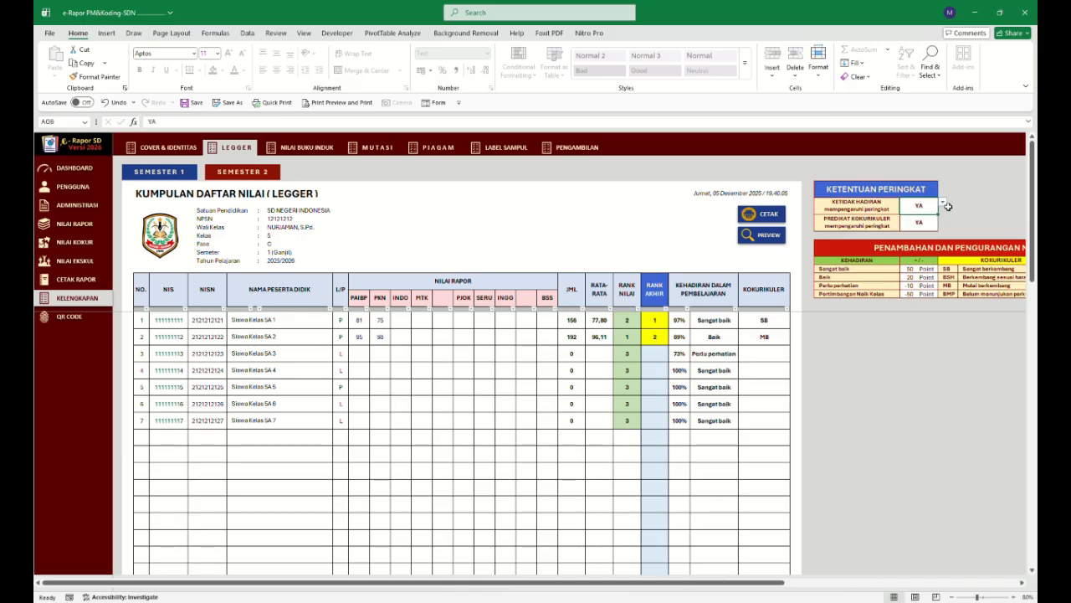
# Set both ranking rules, absence affecting rank and co-curricular predicate affecting rank, to TIDAK.
pyautogui.click(943, 202)
pyautogui.click(934, 226)
pyautogui.click(938, 224)
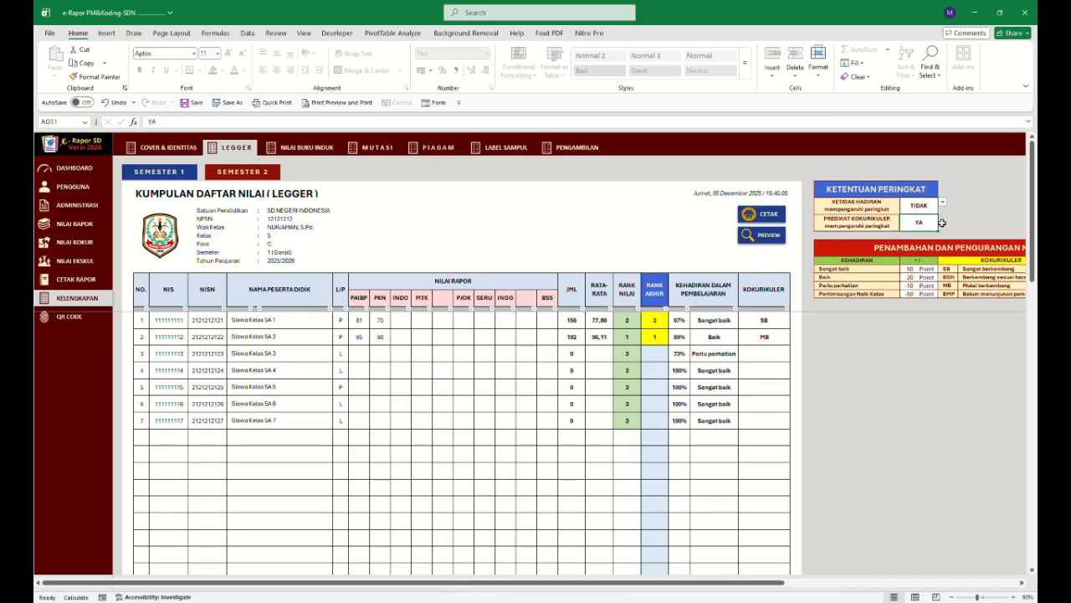
pyautogui.click(942, 218)
pyautogui.click(920, 245)
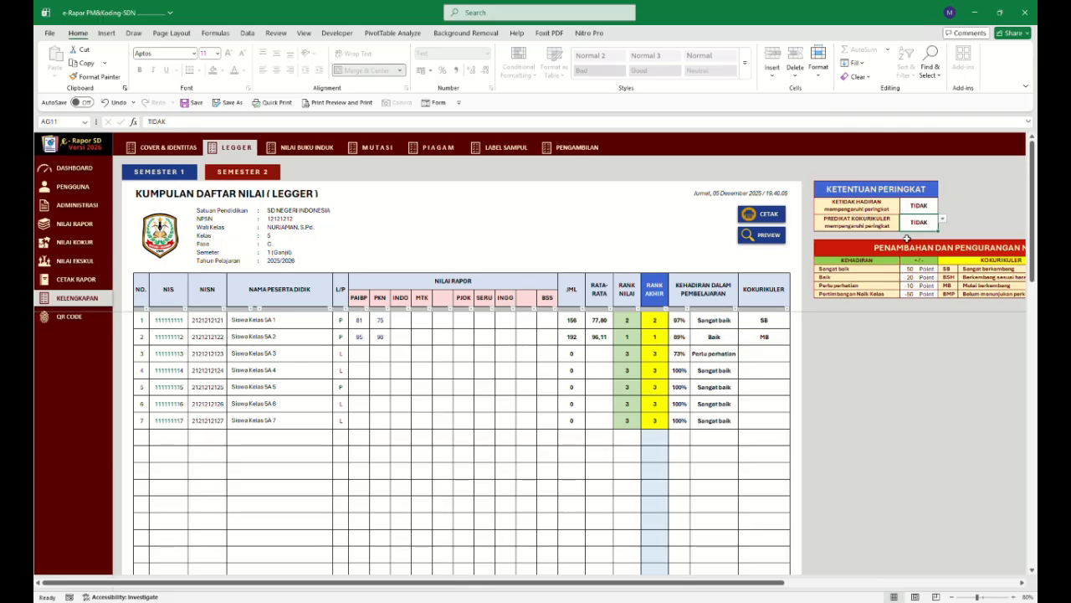
# Set both ranking rules, absence and co-curricular predicate, back to YA.
pyautogui.click(926, 209)
pyautogui.click(928, 215)
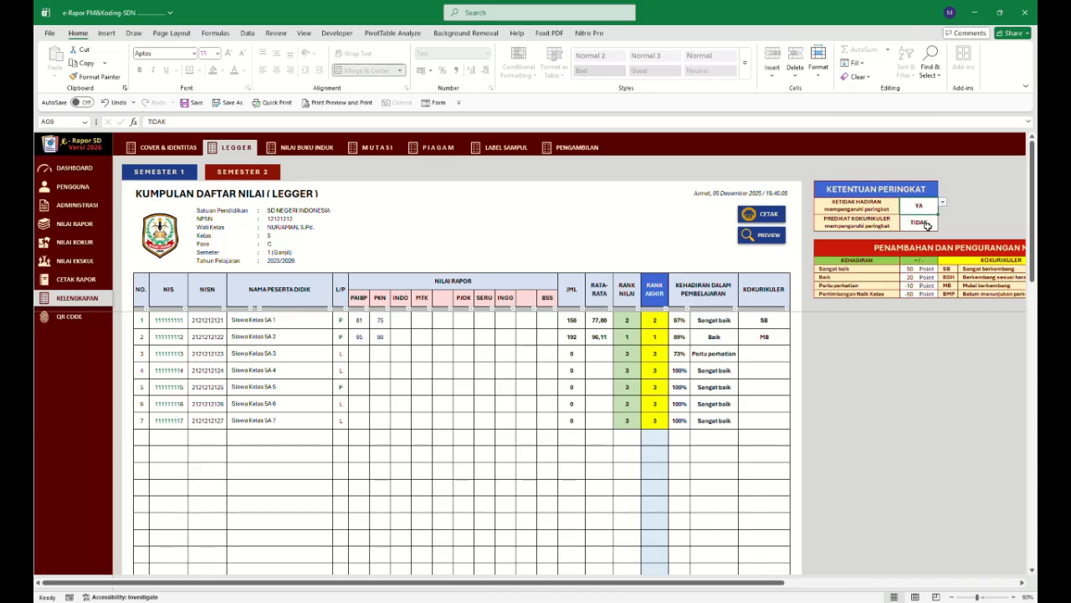
pyautogui.click(932, 226)
pyautogui.click(944, 221)
pyautogui.click(935, 230)
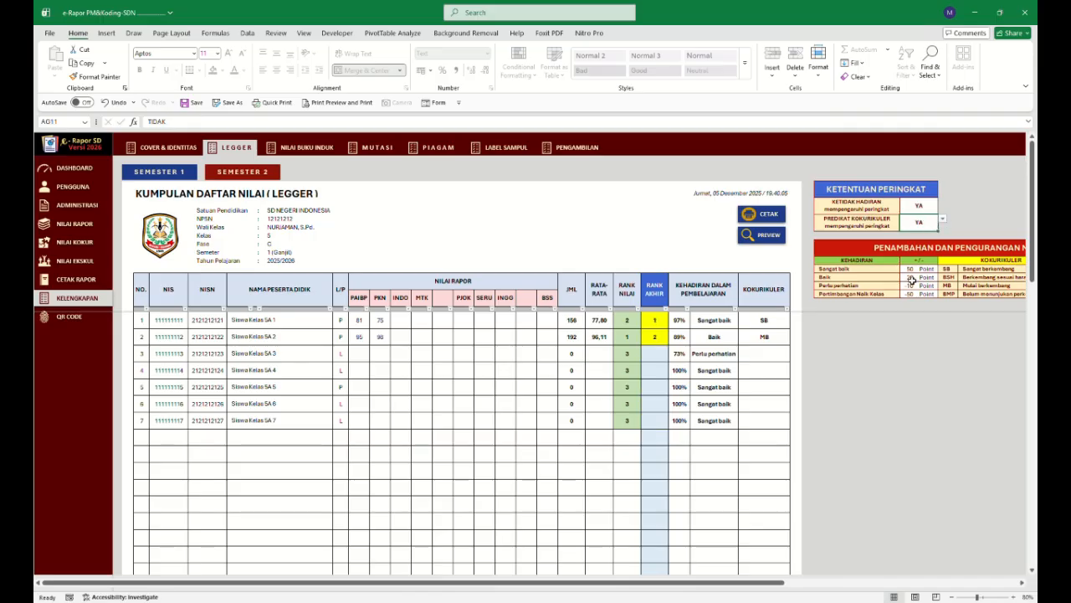
# Review the attendance point values, then browse the Nilai Buku Induk, Mutasi and Piagam sheets.
pyautogui.click(913, 276)
pyautogui.click(912, 268)
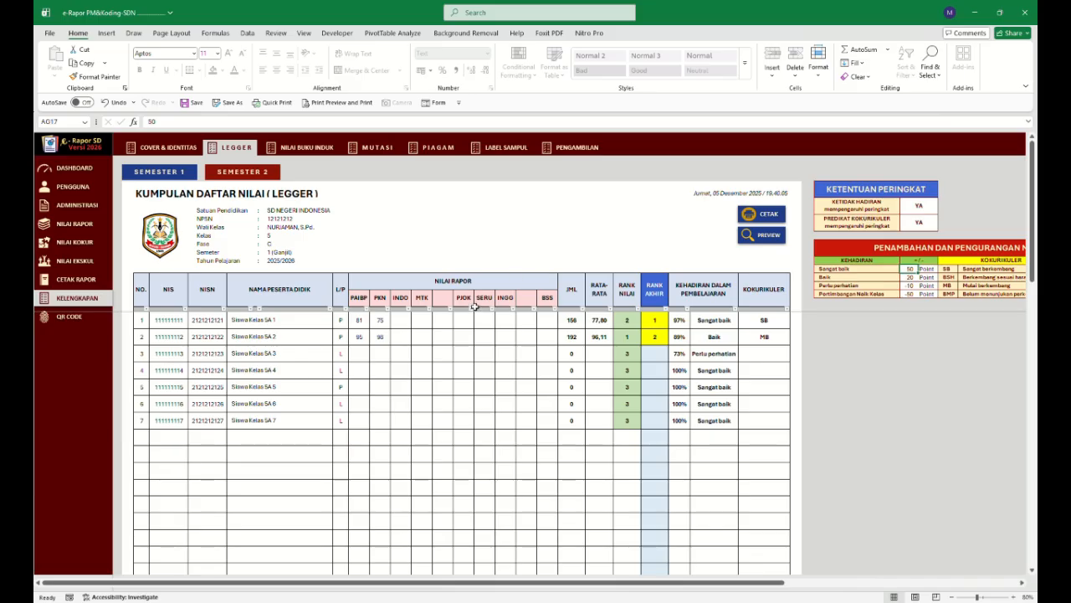
pyautogui.click(309, 149)
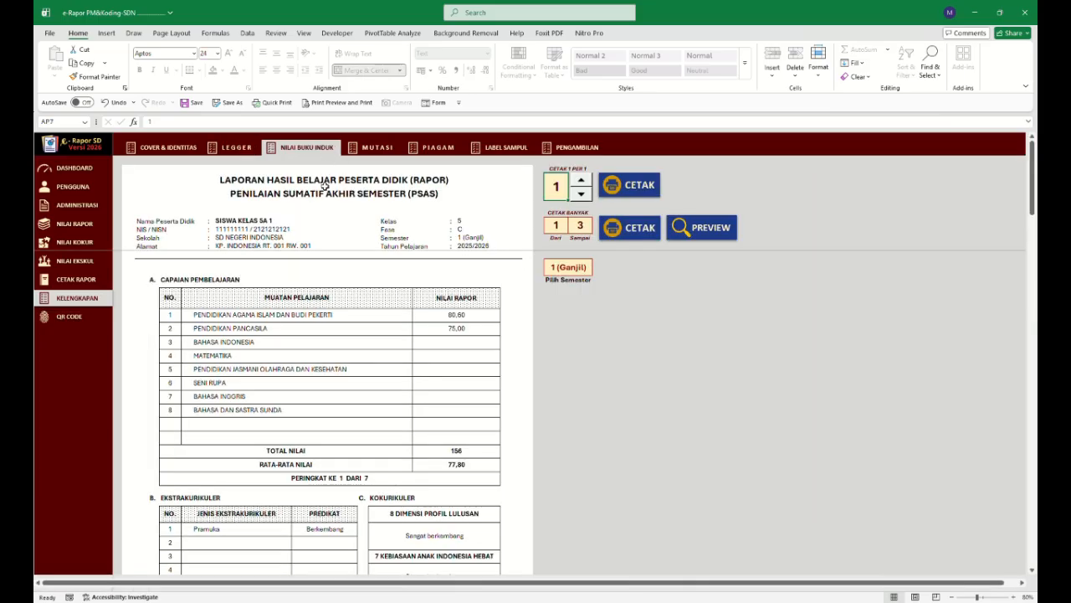
pyautogui.click(369, 147)
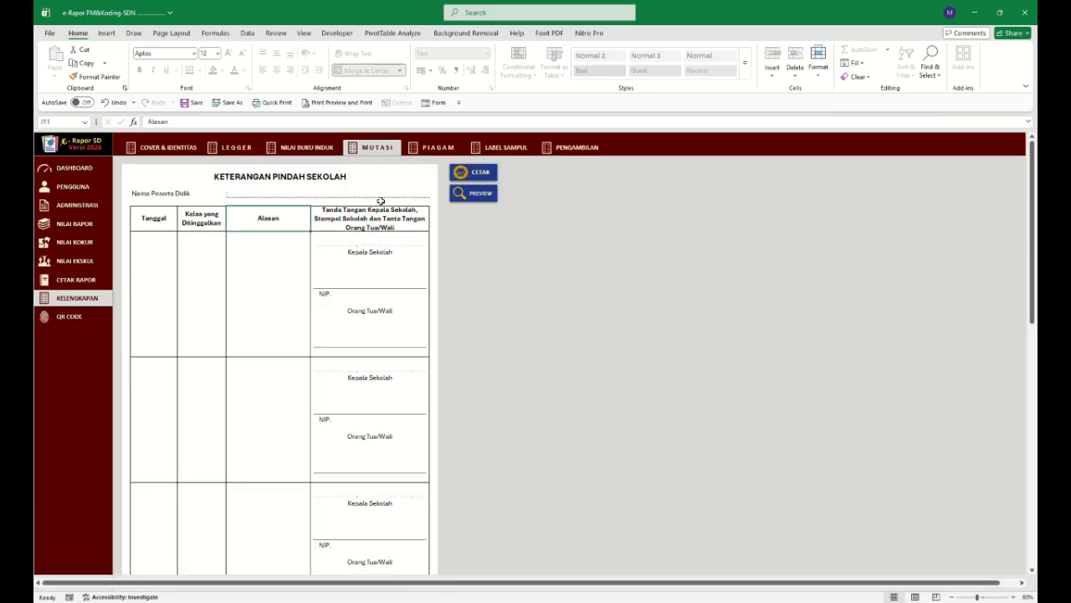
pyautogui.click(438, 148)
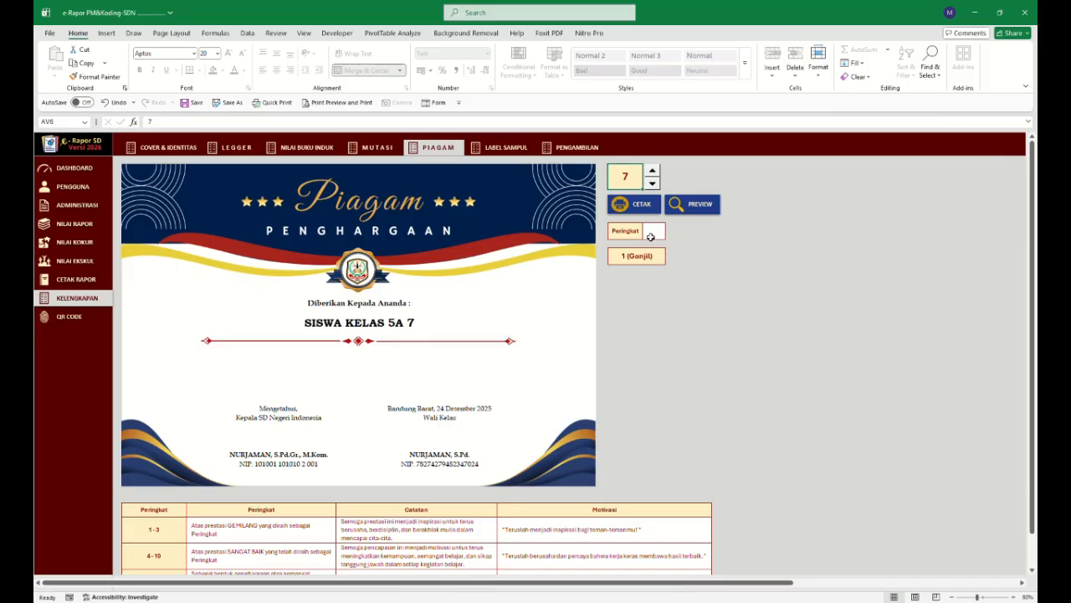
# Step the certificate (Piagam) student number down to 2 to preview that student's certificate.
pyautogui.click(653, 184)
pyautogui.click(653, 183)
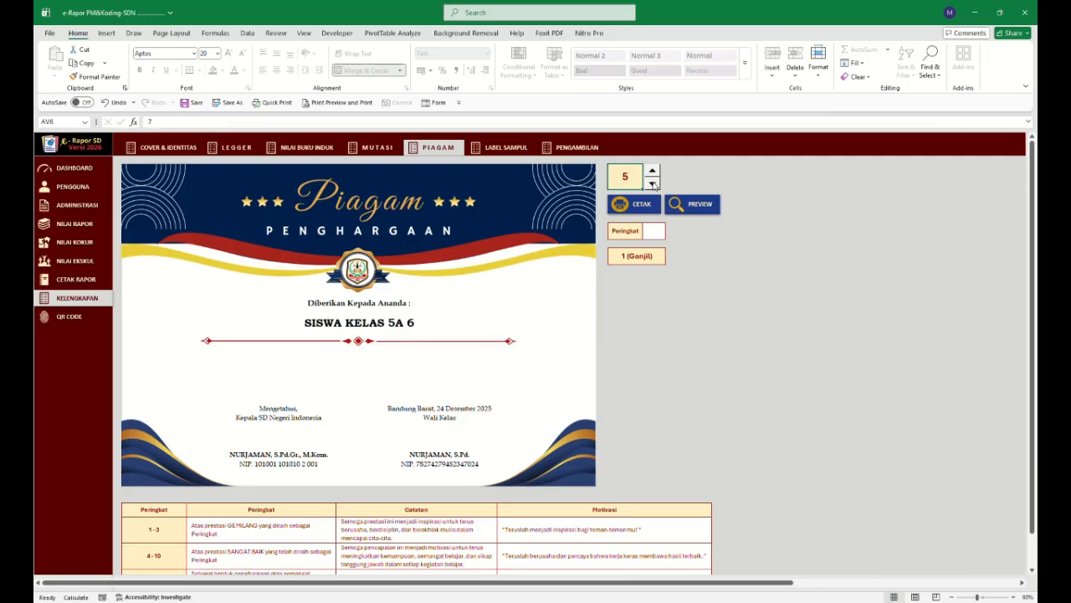
pyautogui.click(653, 183)
pyautogui.click(653, 184)
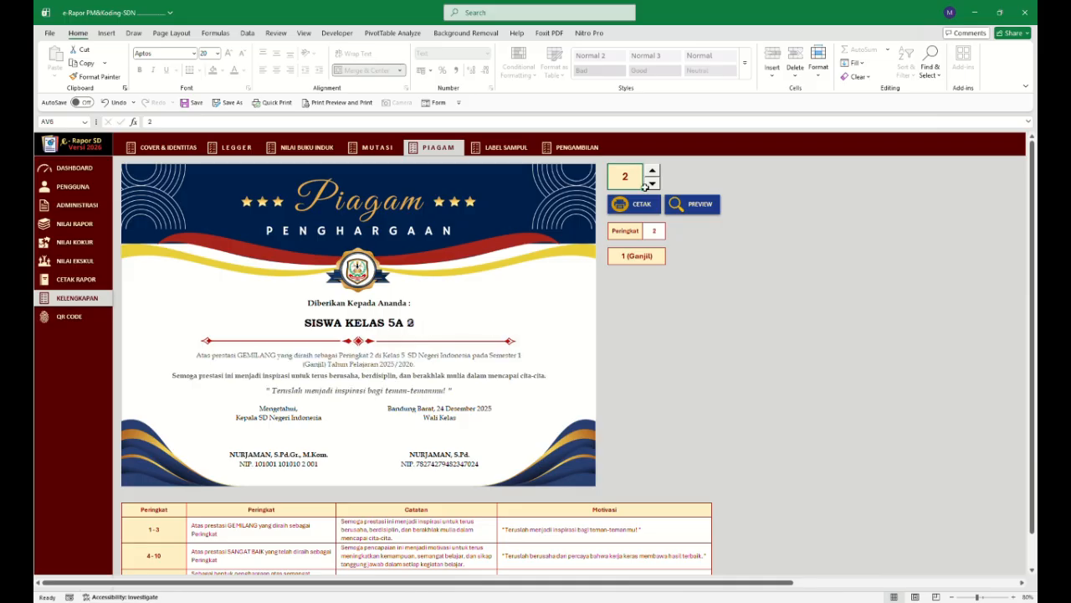
# Examine the certificate's ranking criteria table with its notes and motivation texts below the certificate.
pyautogui.scroll(-1, 362, 363)
pyautogui.scroll(-1, 362, 363)
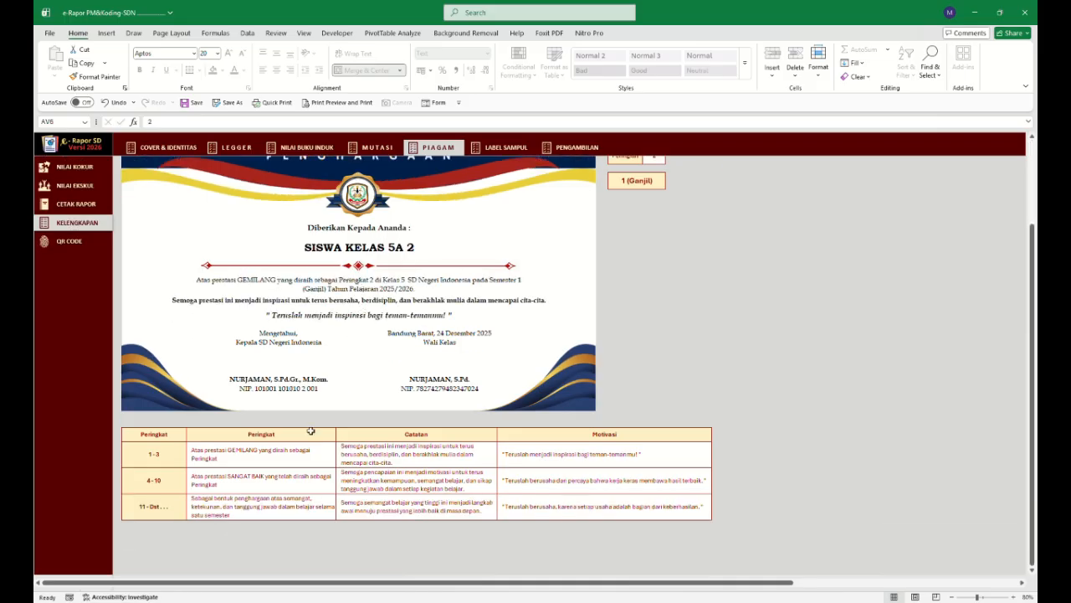
pyautogui.moveTo(303, 453); pyautogui.dragTo(551, 507)
pyautogui.scroll(2, 486, 460)
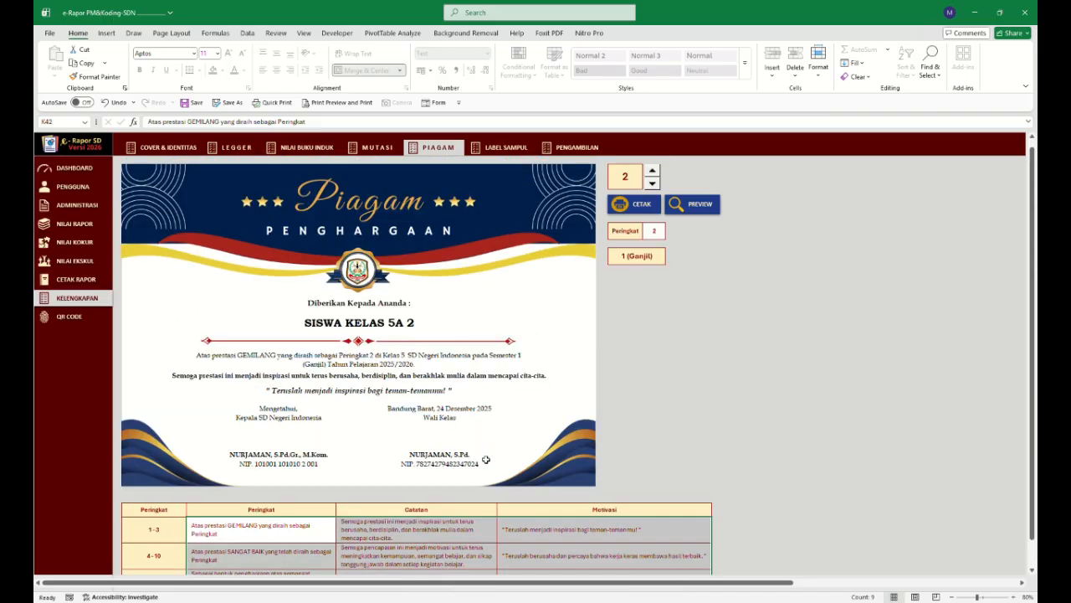
# View the cover label and report collection attendance sheets, then return to the dashboard.
pyautogui.click(502, 148)
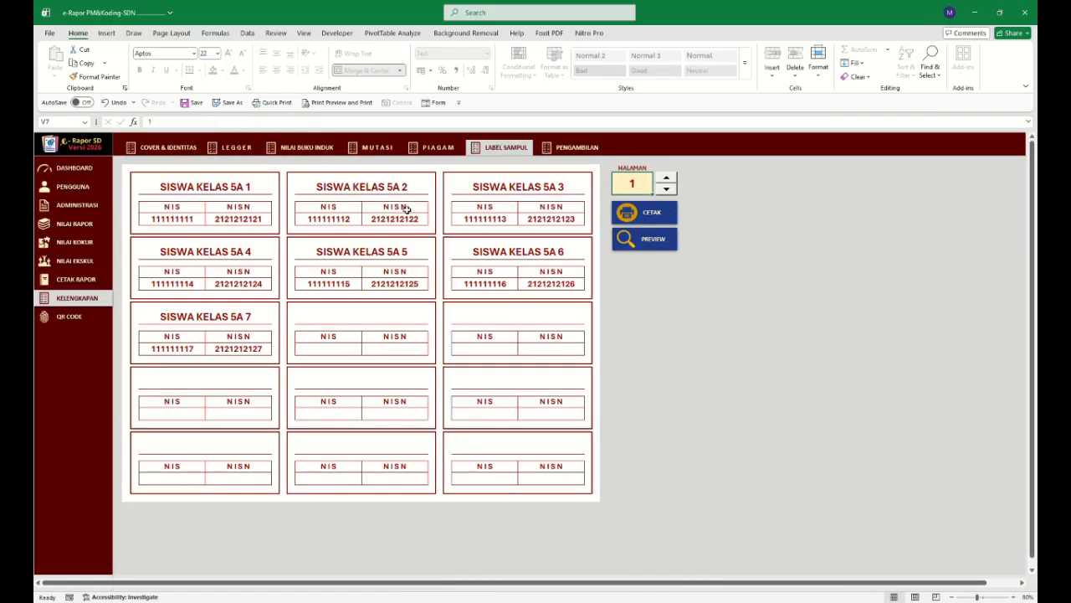
pyautogui.click(579, 150)
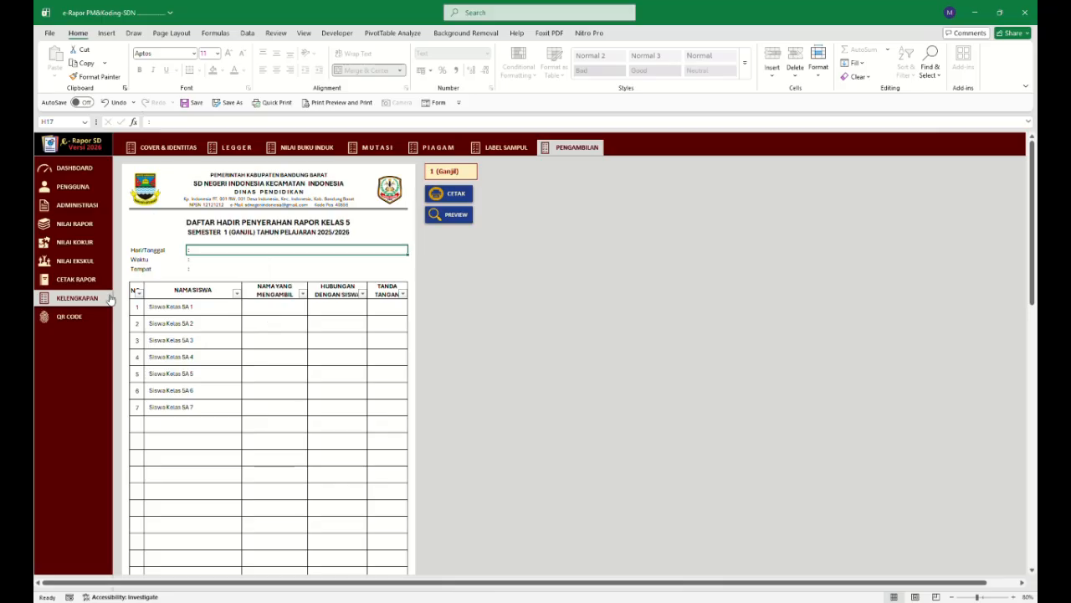
pyautogui.click(75, 168)
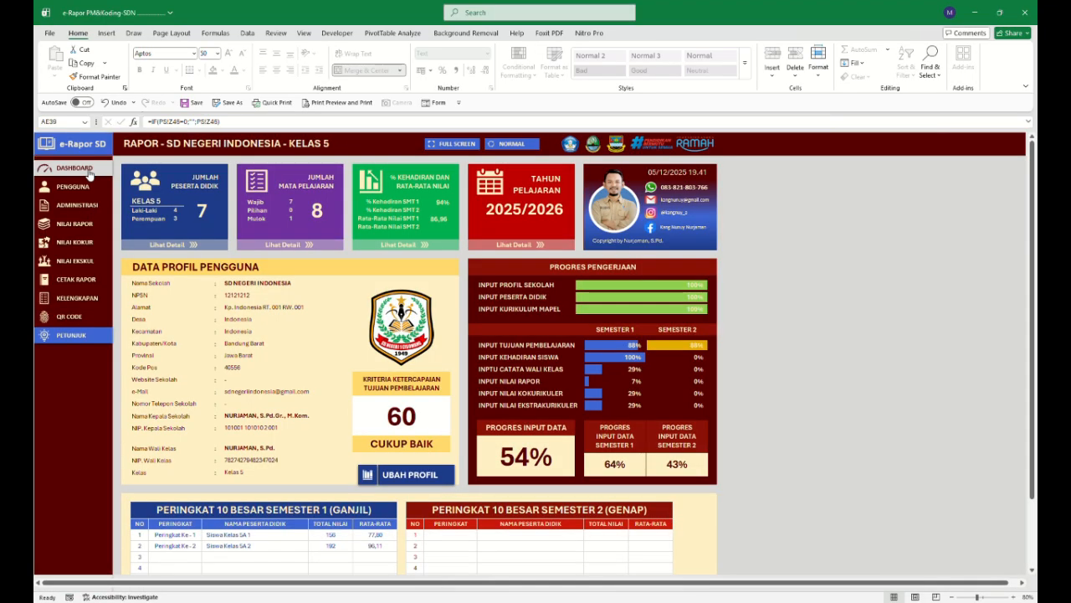